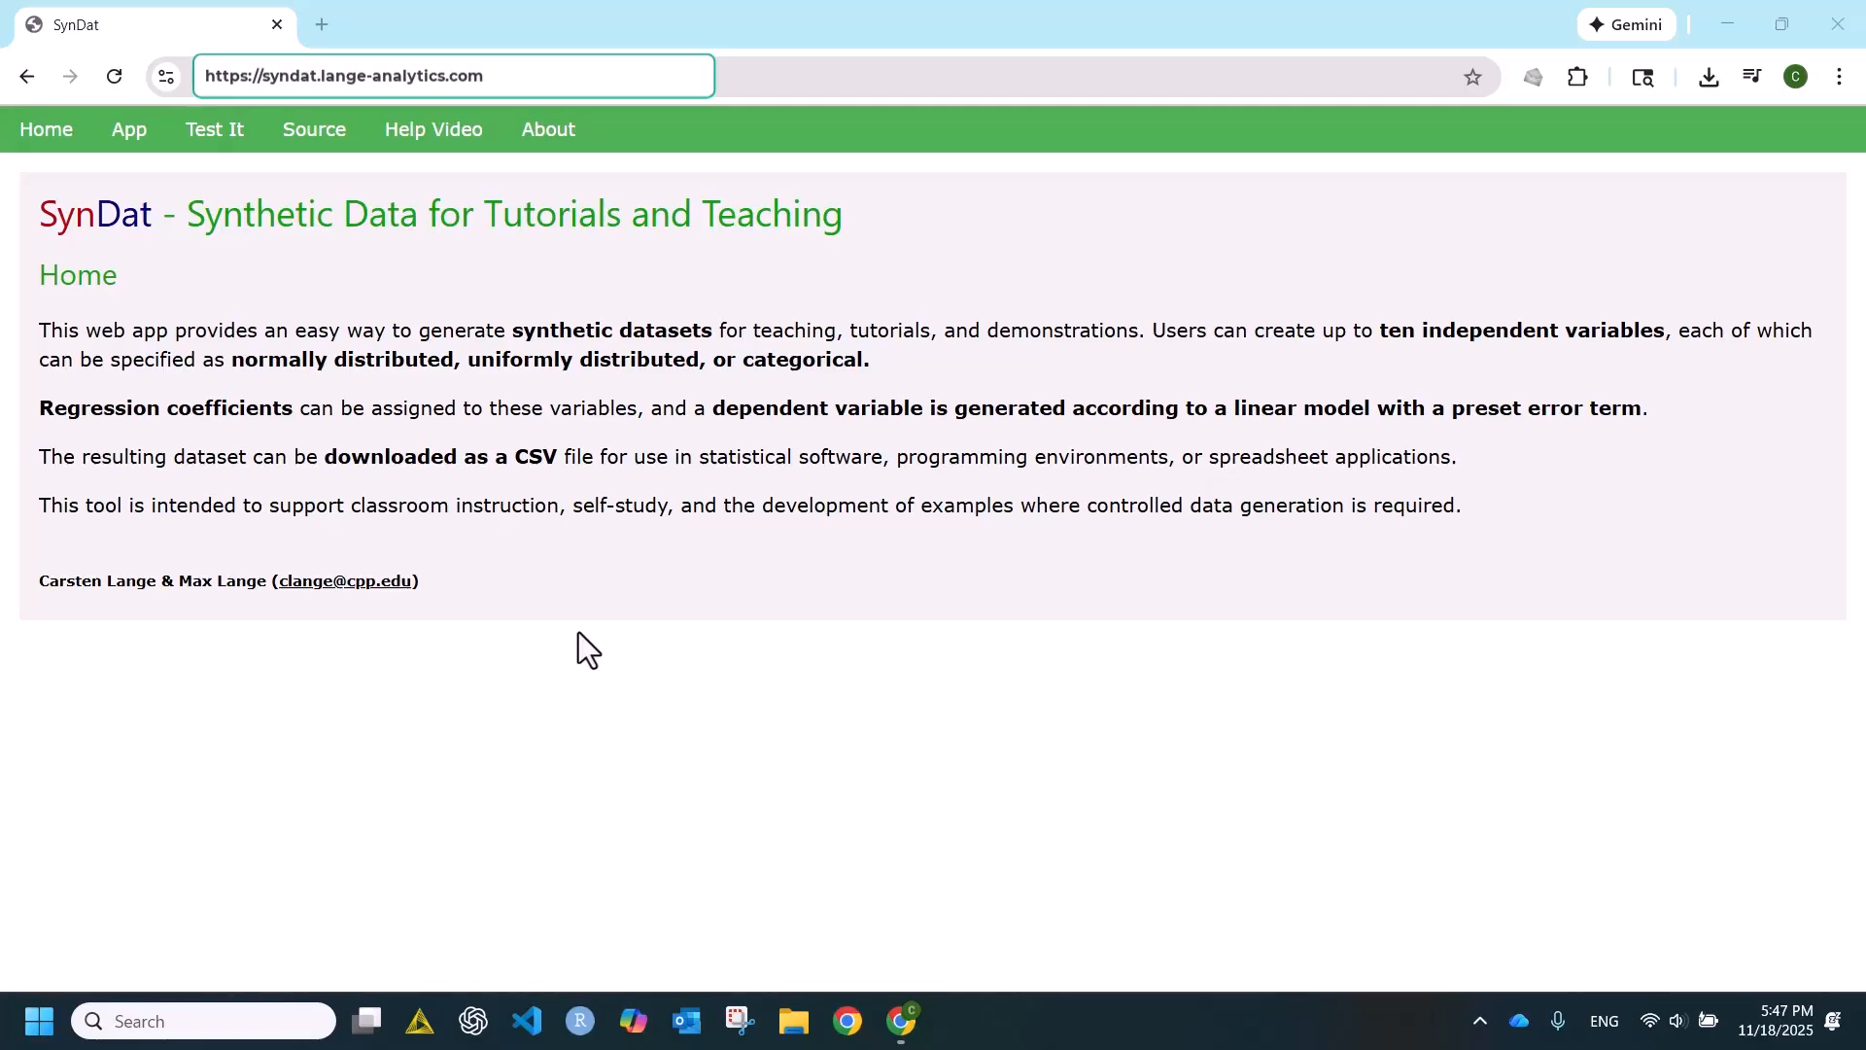
# - Open the data generation form and name the dependent variable Price
pyautogui.click(130, 145)
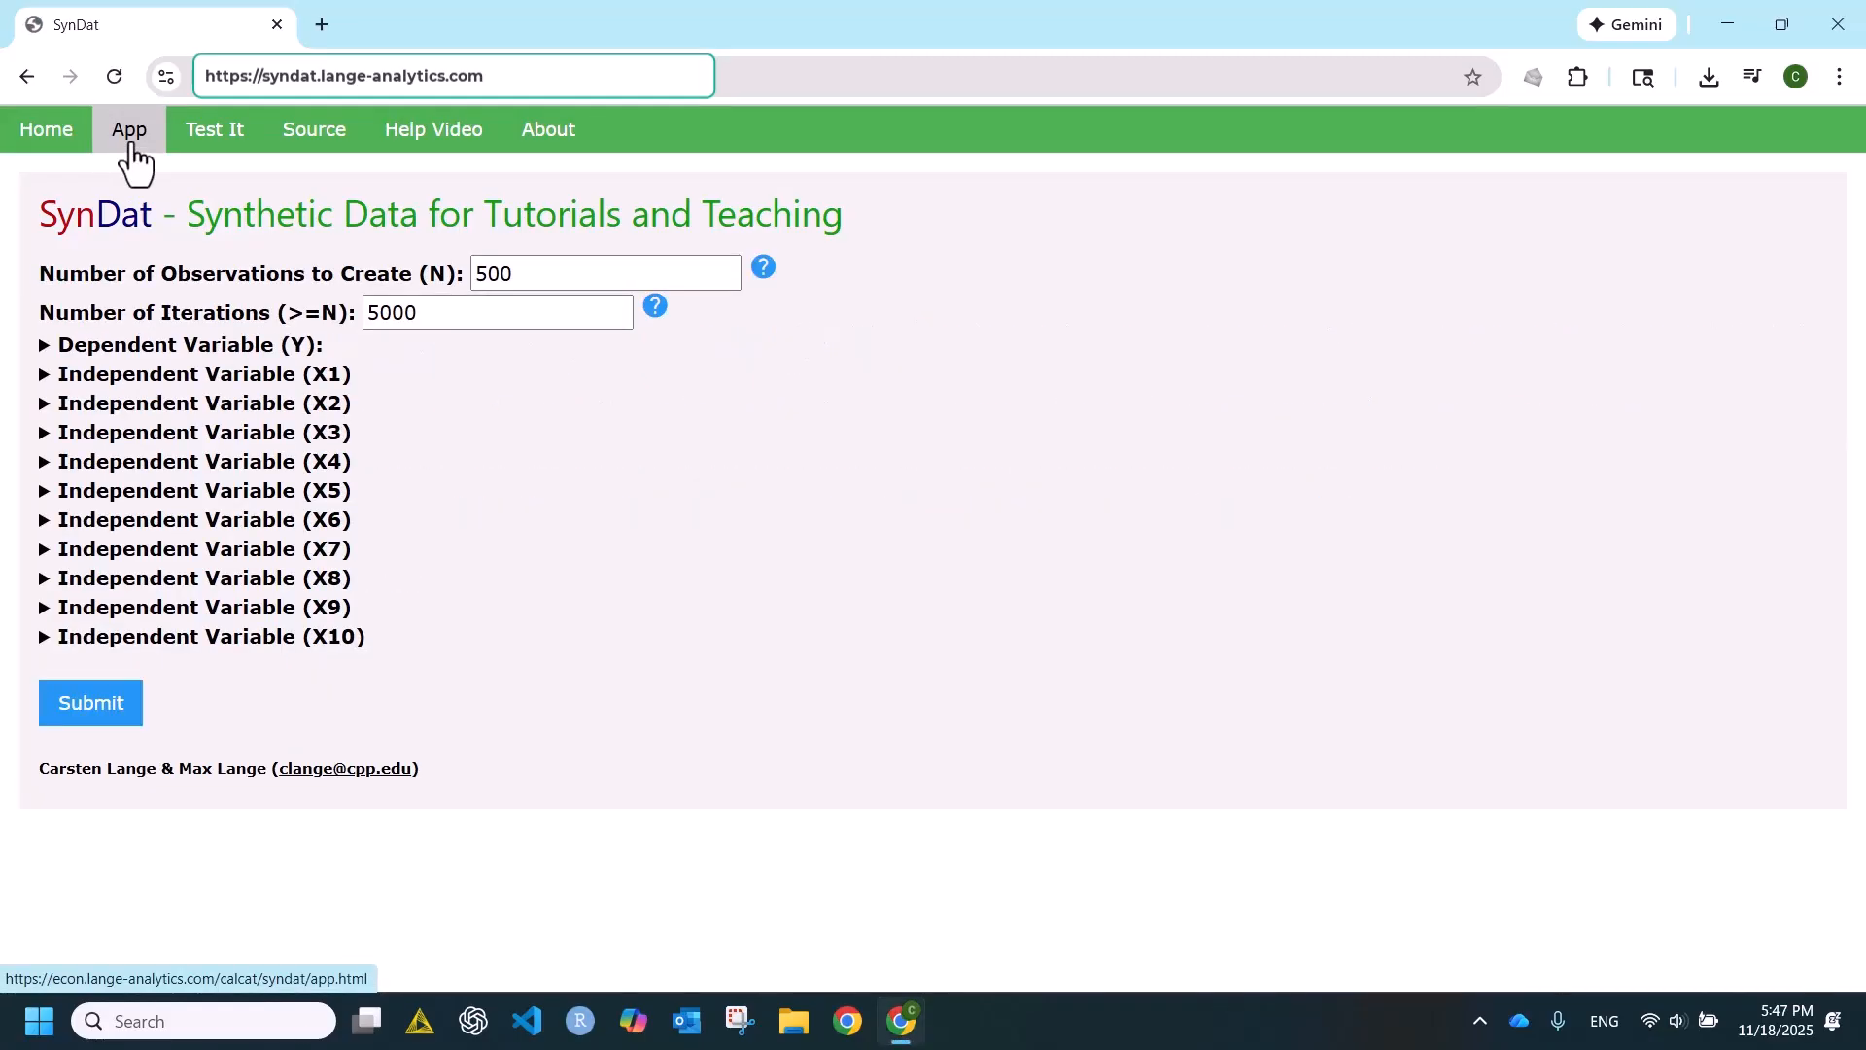
pyautogui.moveTo(529, 277); pyautogui.dragTo(473, 273)
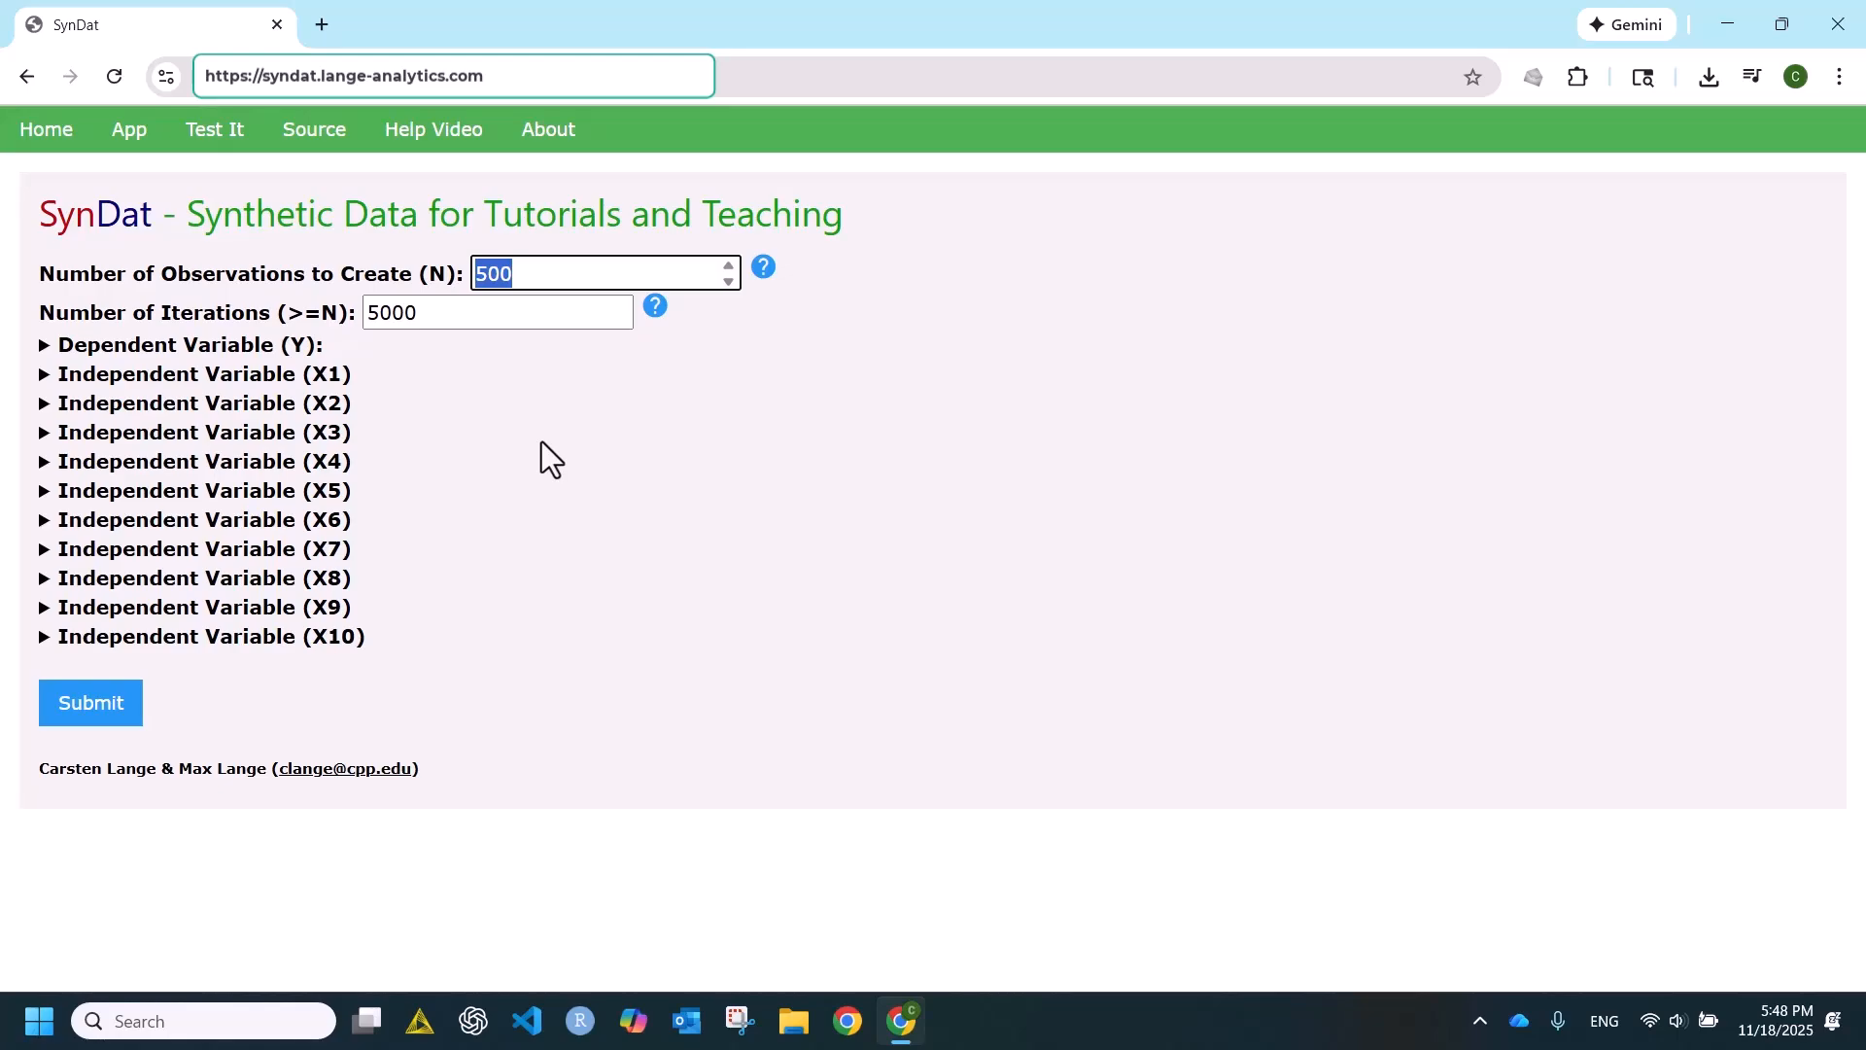
pyautogui.click(41, 352)
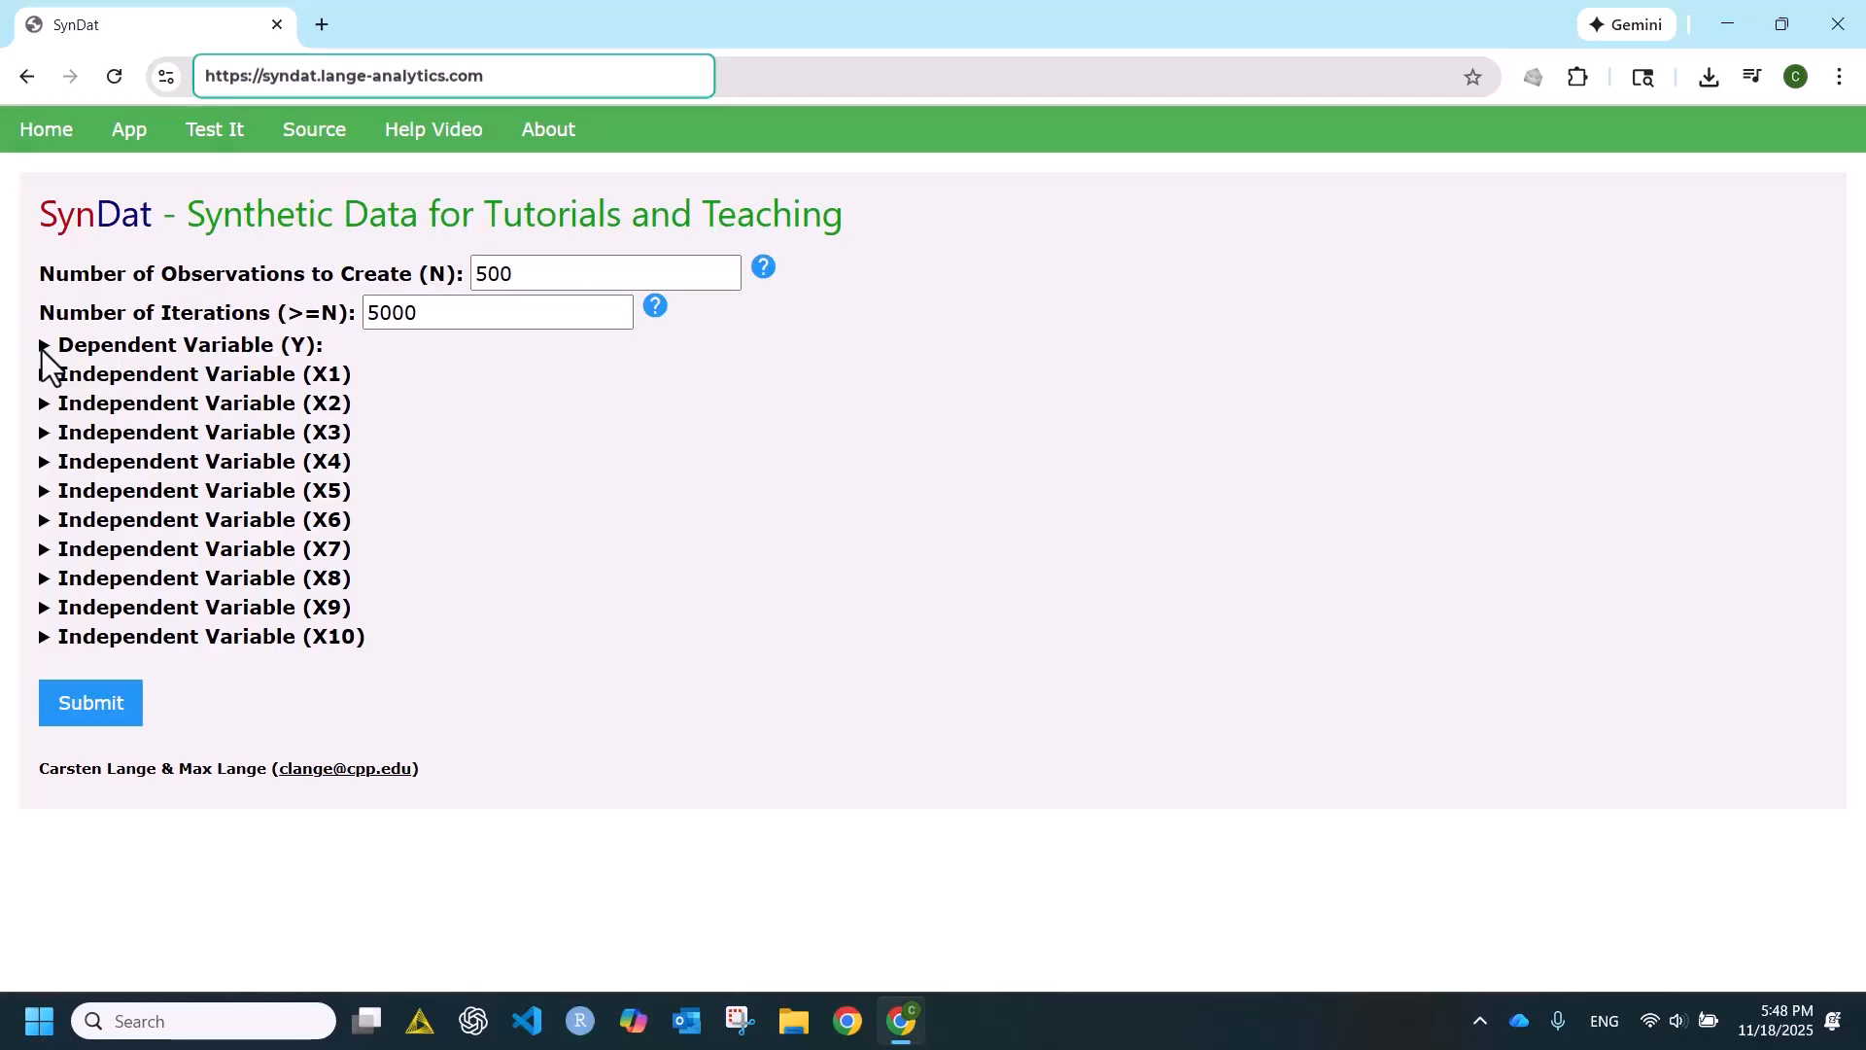
pyautogui.click(44, 350)
pyautogui.doubleClick(275, 443)
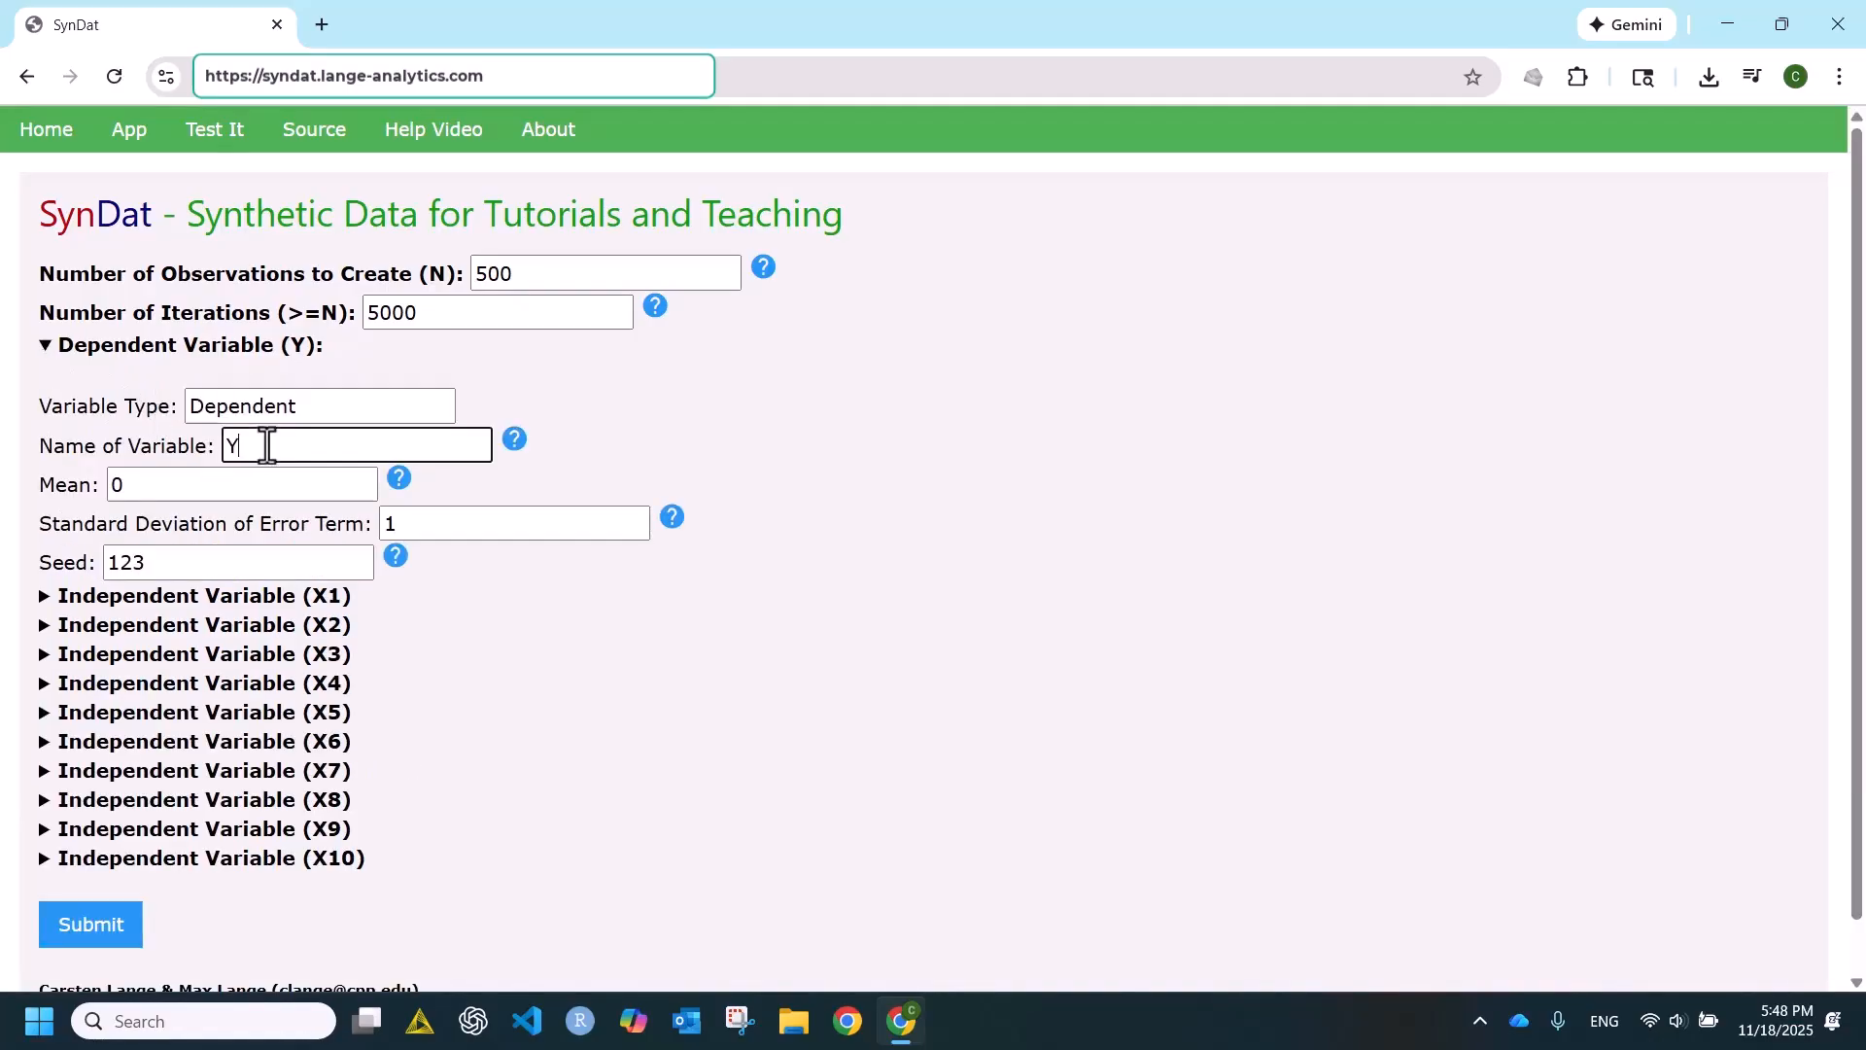
pyautogui.write('Price')
# - Set the dependent variable's mean to 600000 and the standard deviation of its error term to 100000
pyautogui.doubleClick(126, 485)
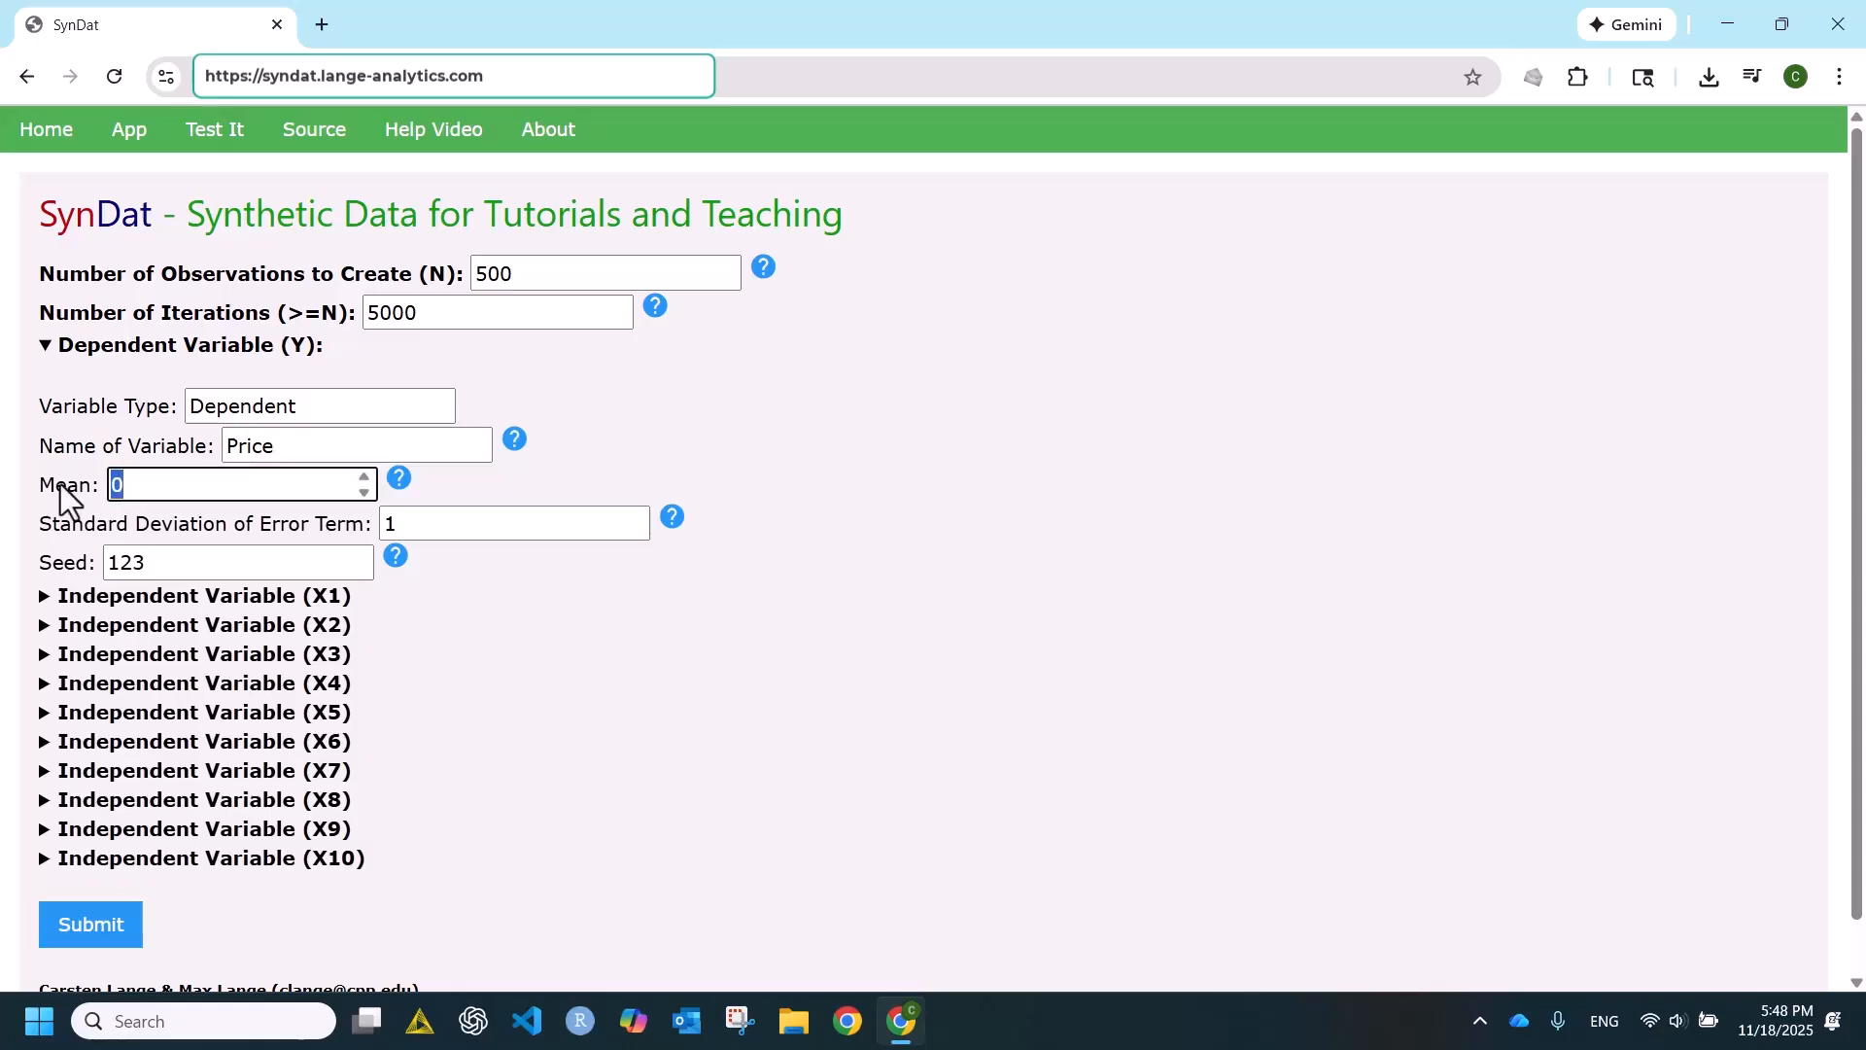
pyautogui.write('600000')
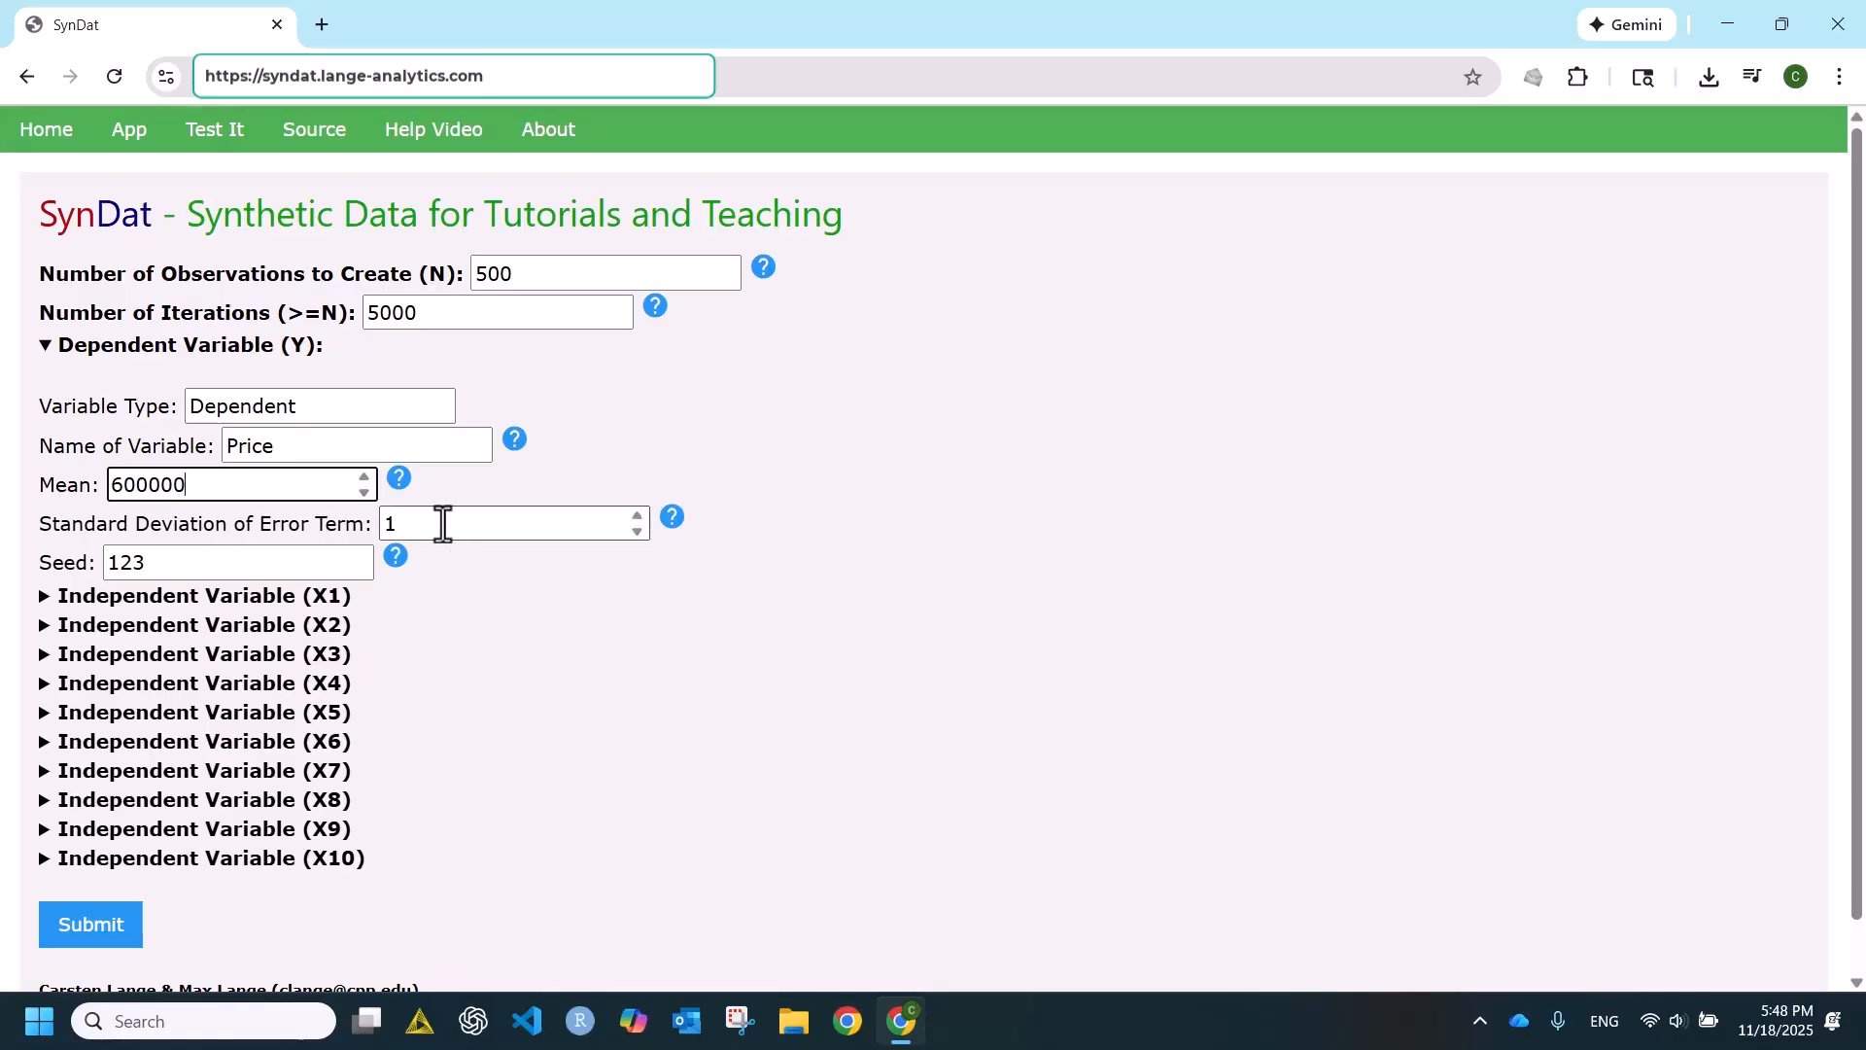
pyautogui.doubleClick(381, 522)
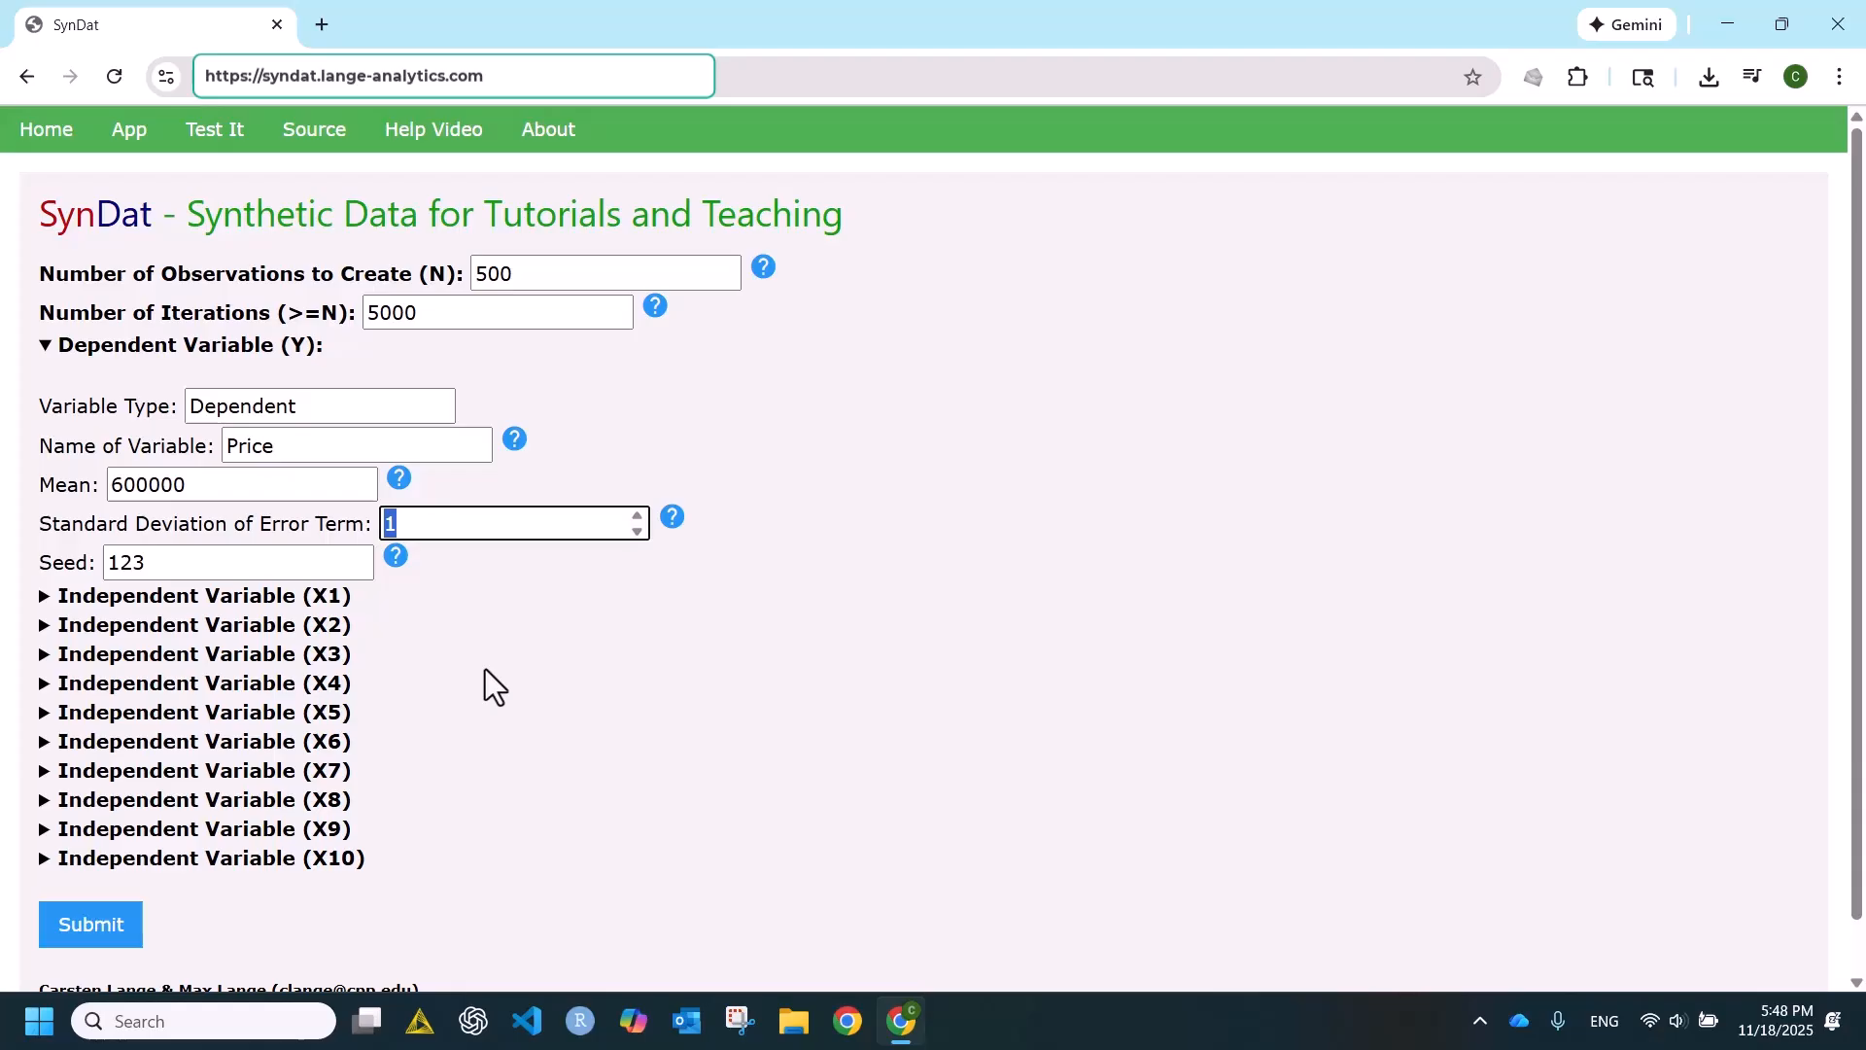
pyautogui.write('100000')
pyautogui.moveTo(167, 552); pyautogui.dragTo(60, 569)
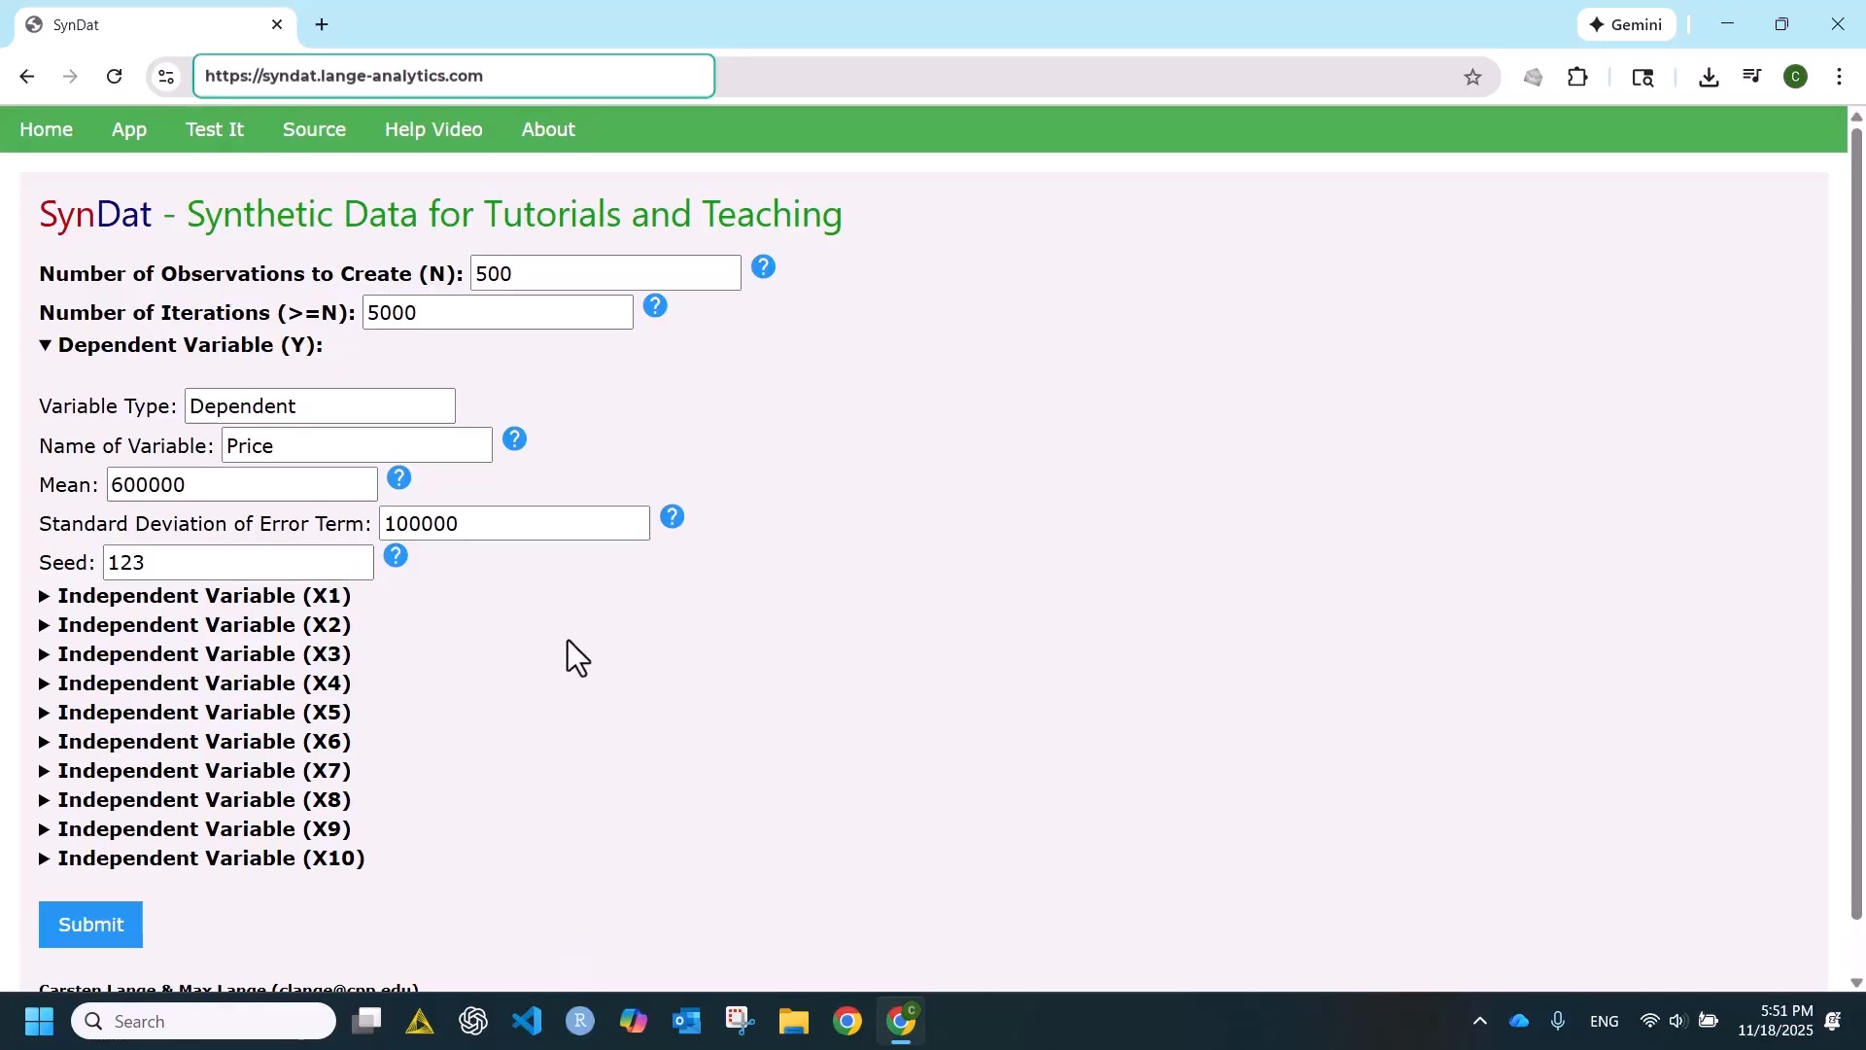
# - Make independent variable X1 a Discrete variable and name it Rooms
pyautogui.click(44, 595)
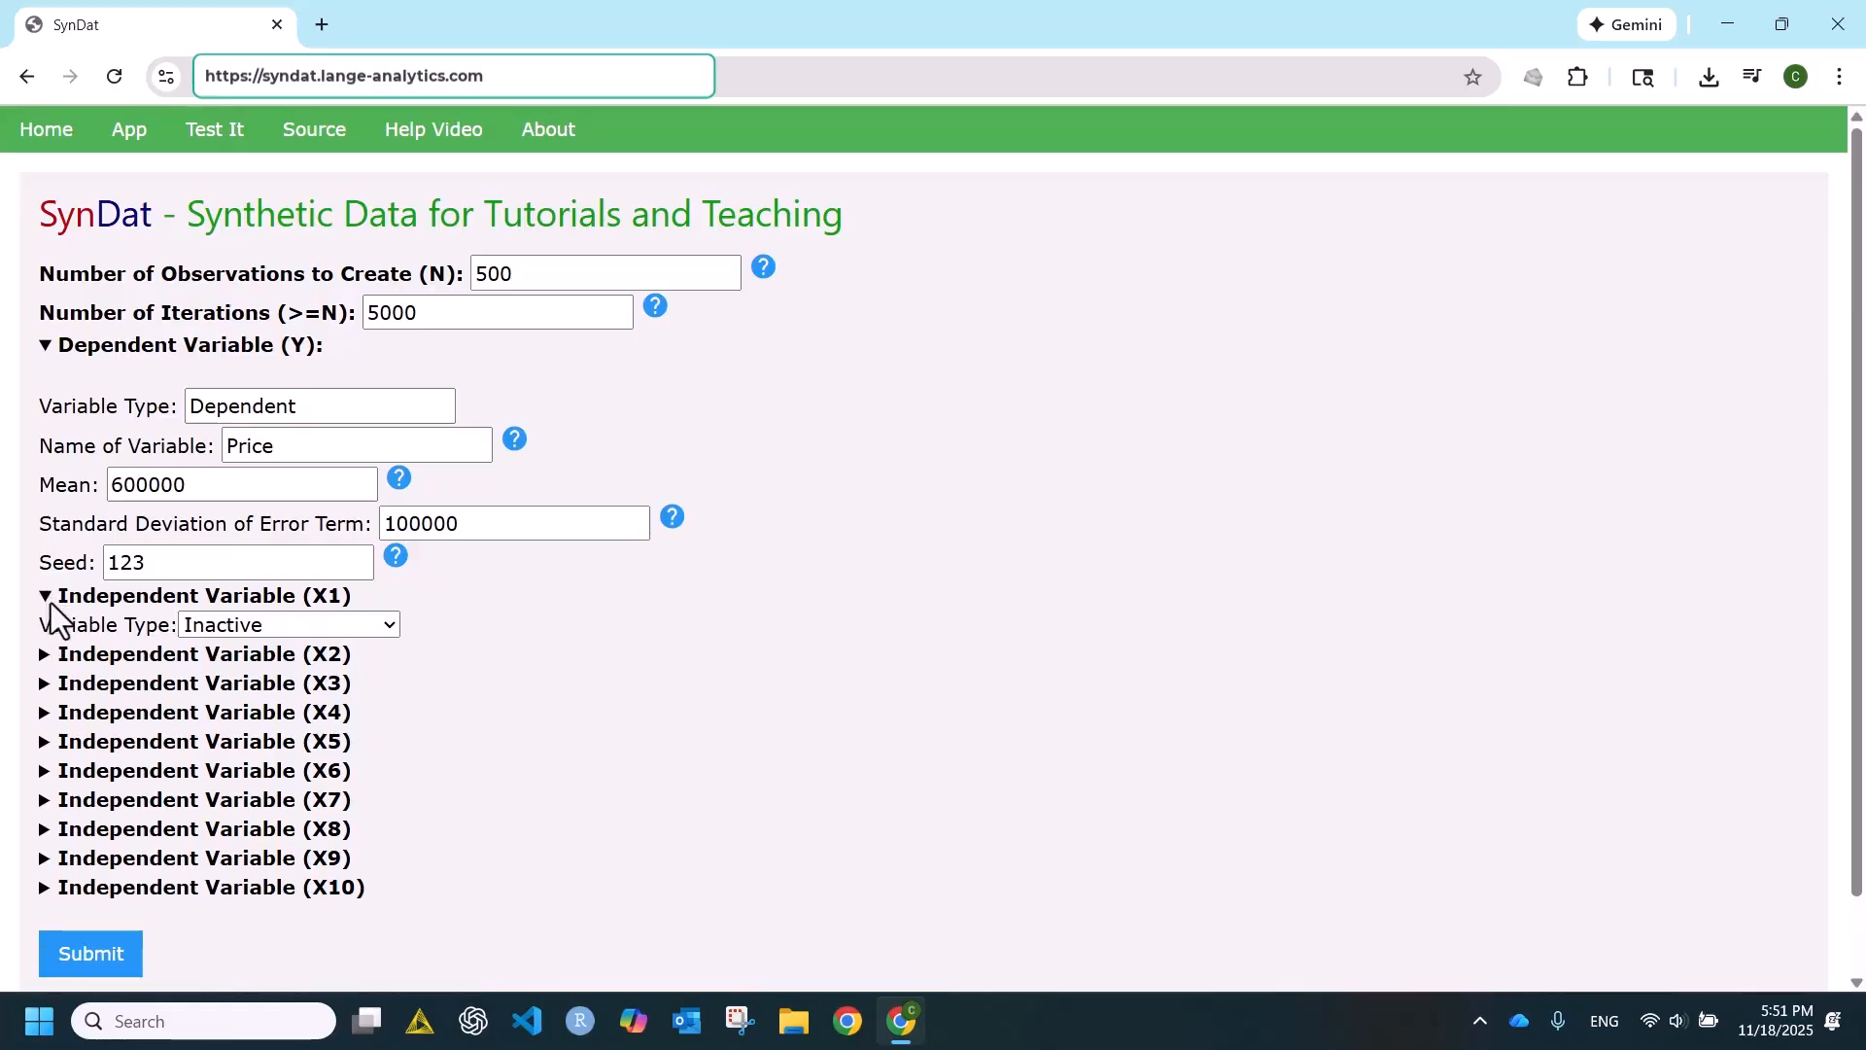
pyautogui.click(384, 634)
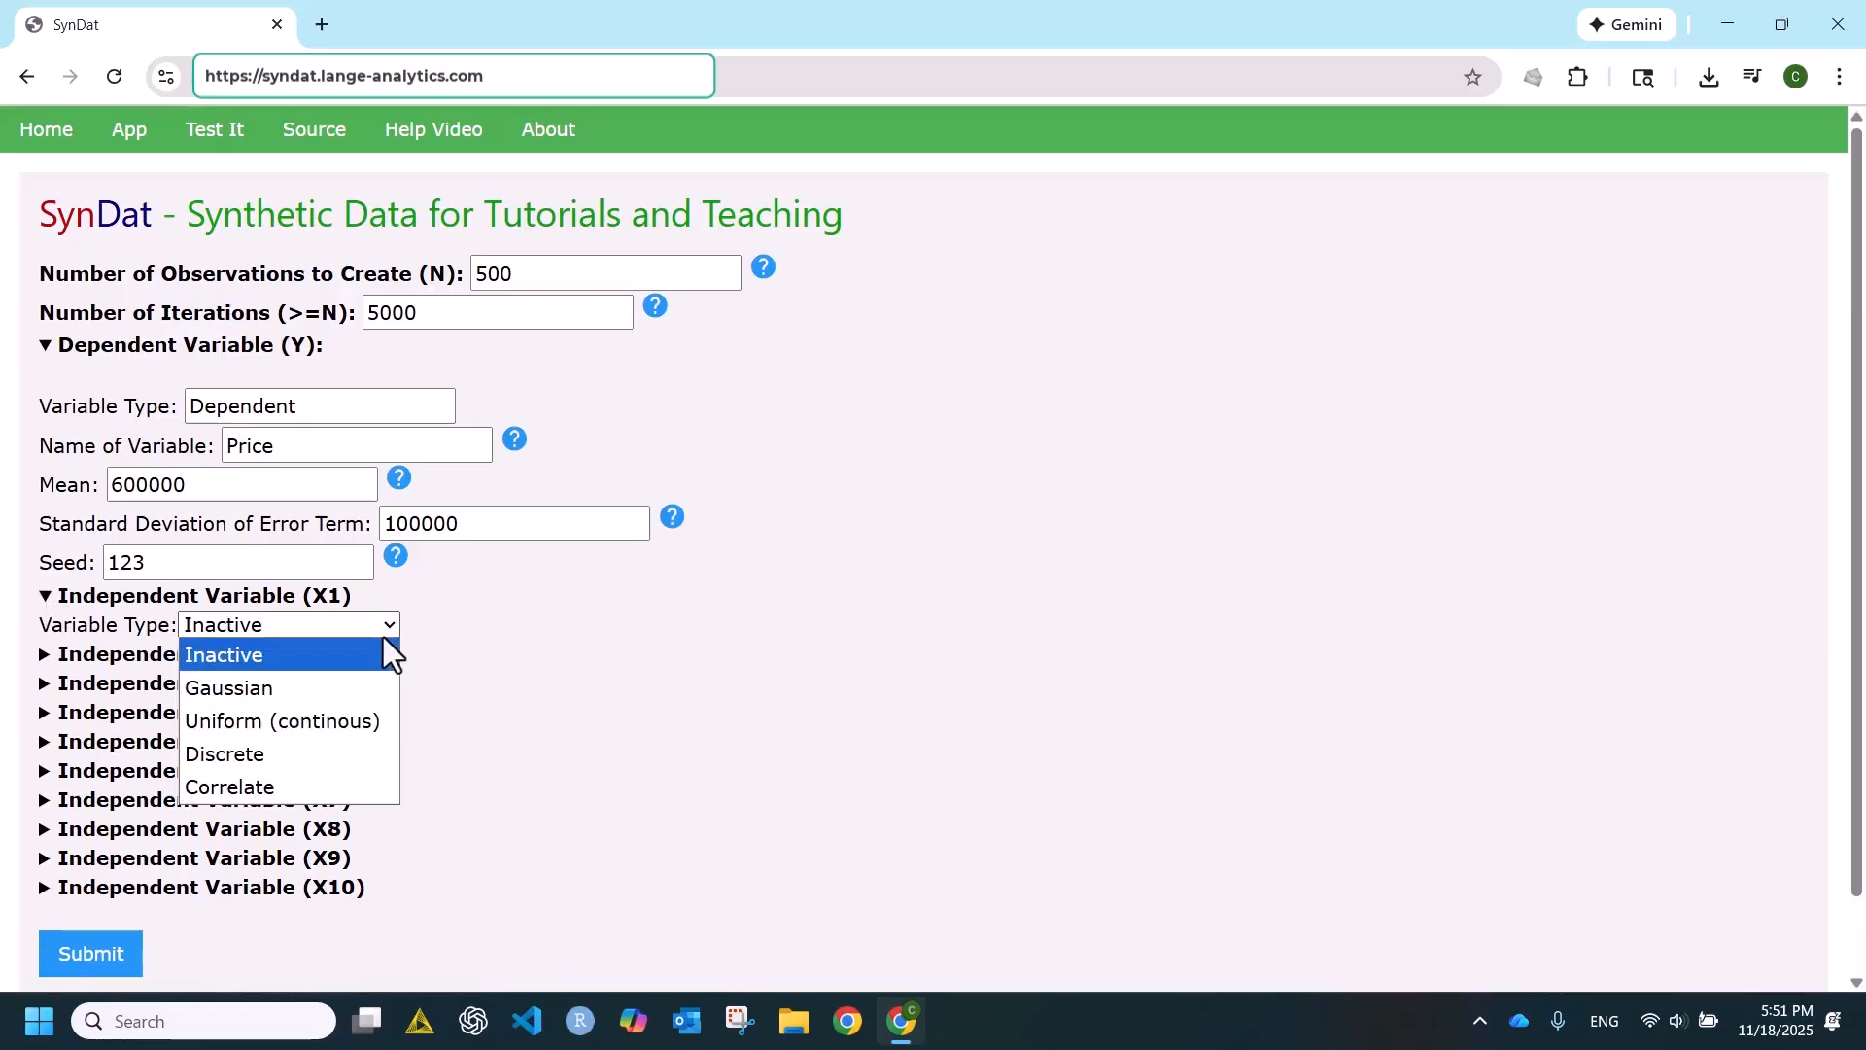
pyautogui.click(270, 751)
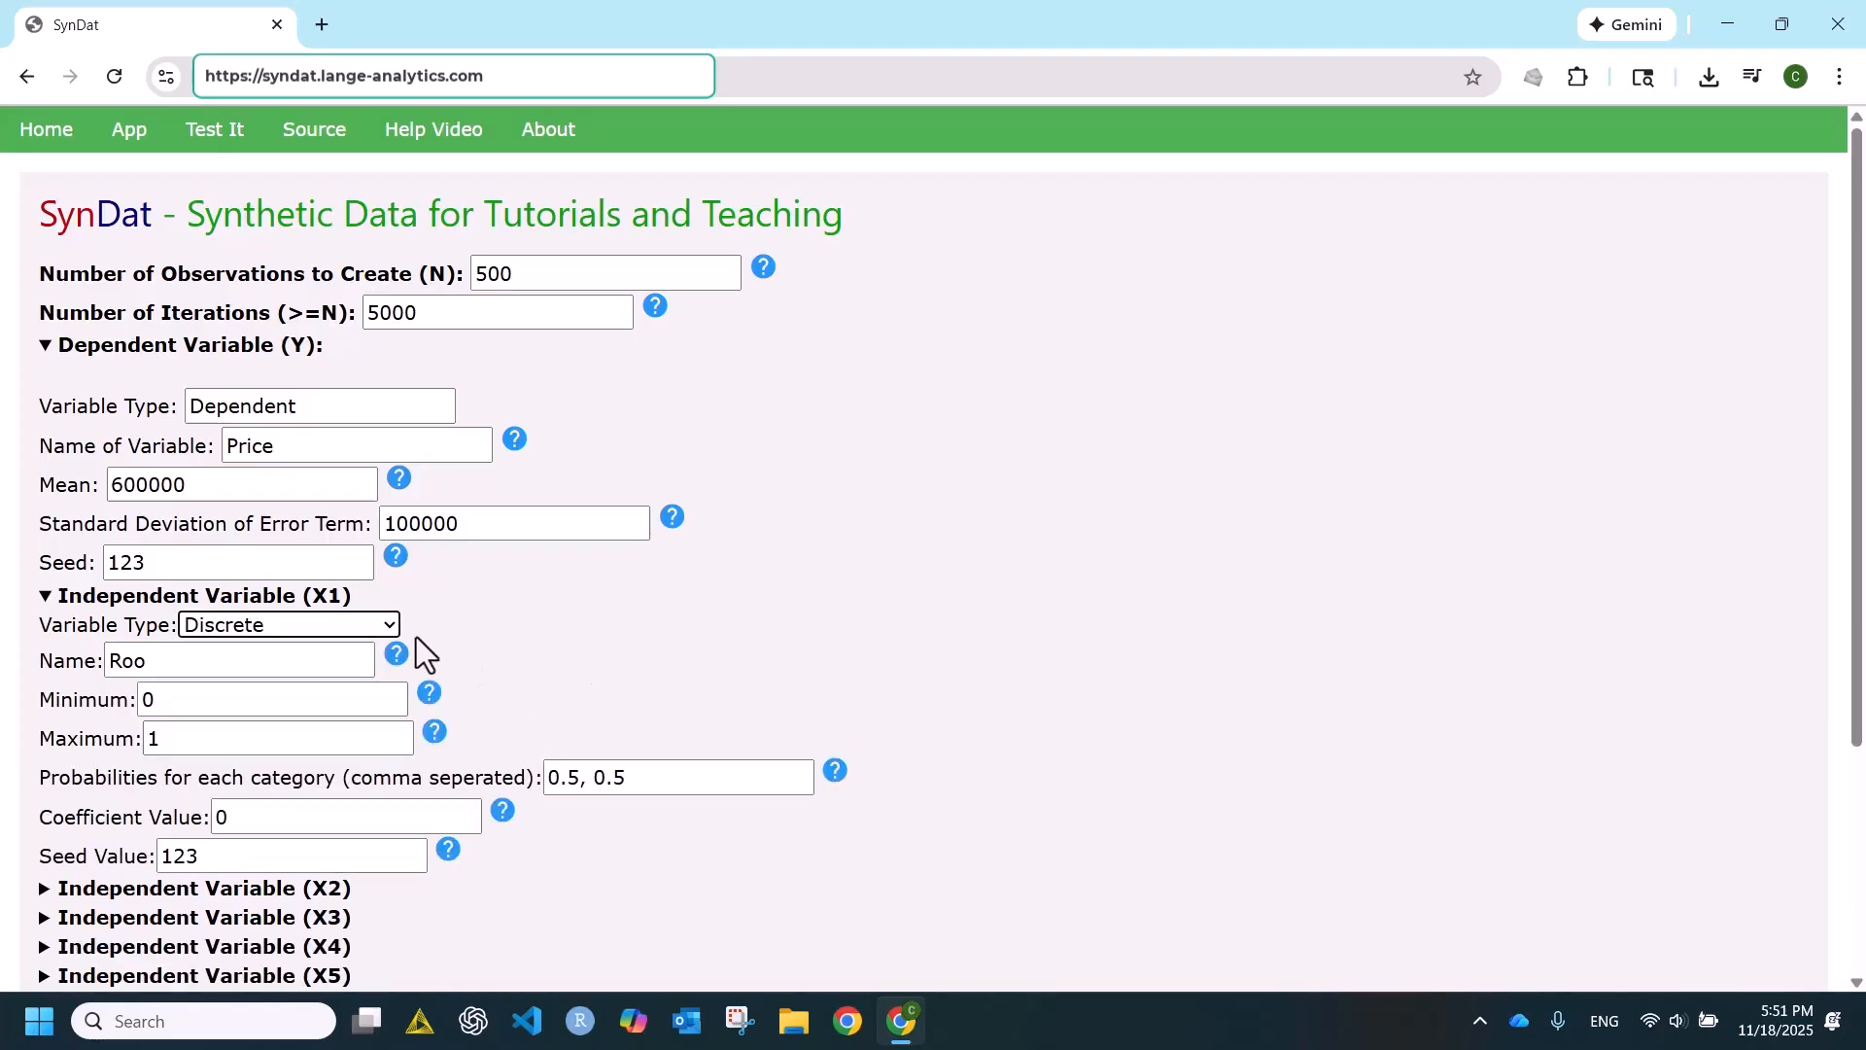
pyautogui.click(158, 660)
pyautogui.click(254, 715)
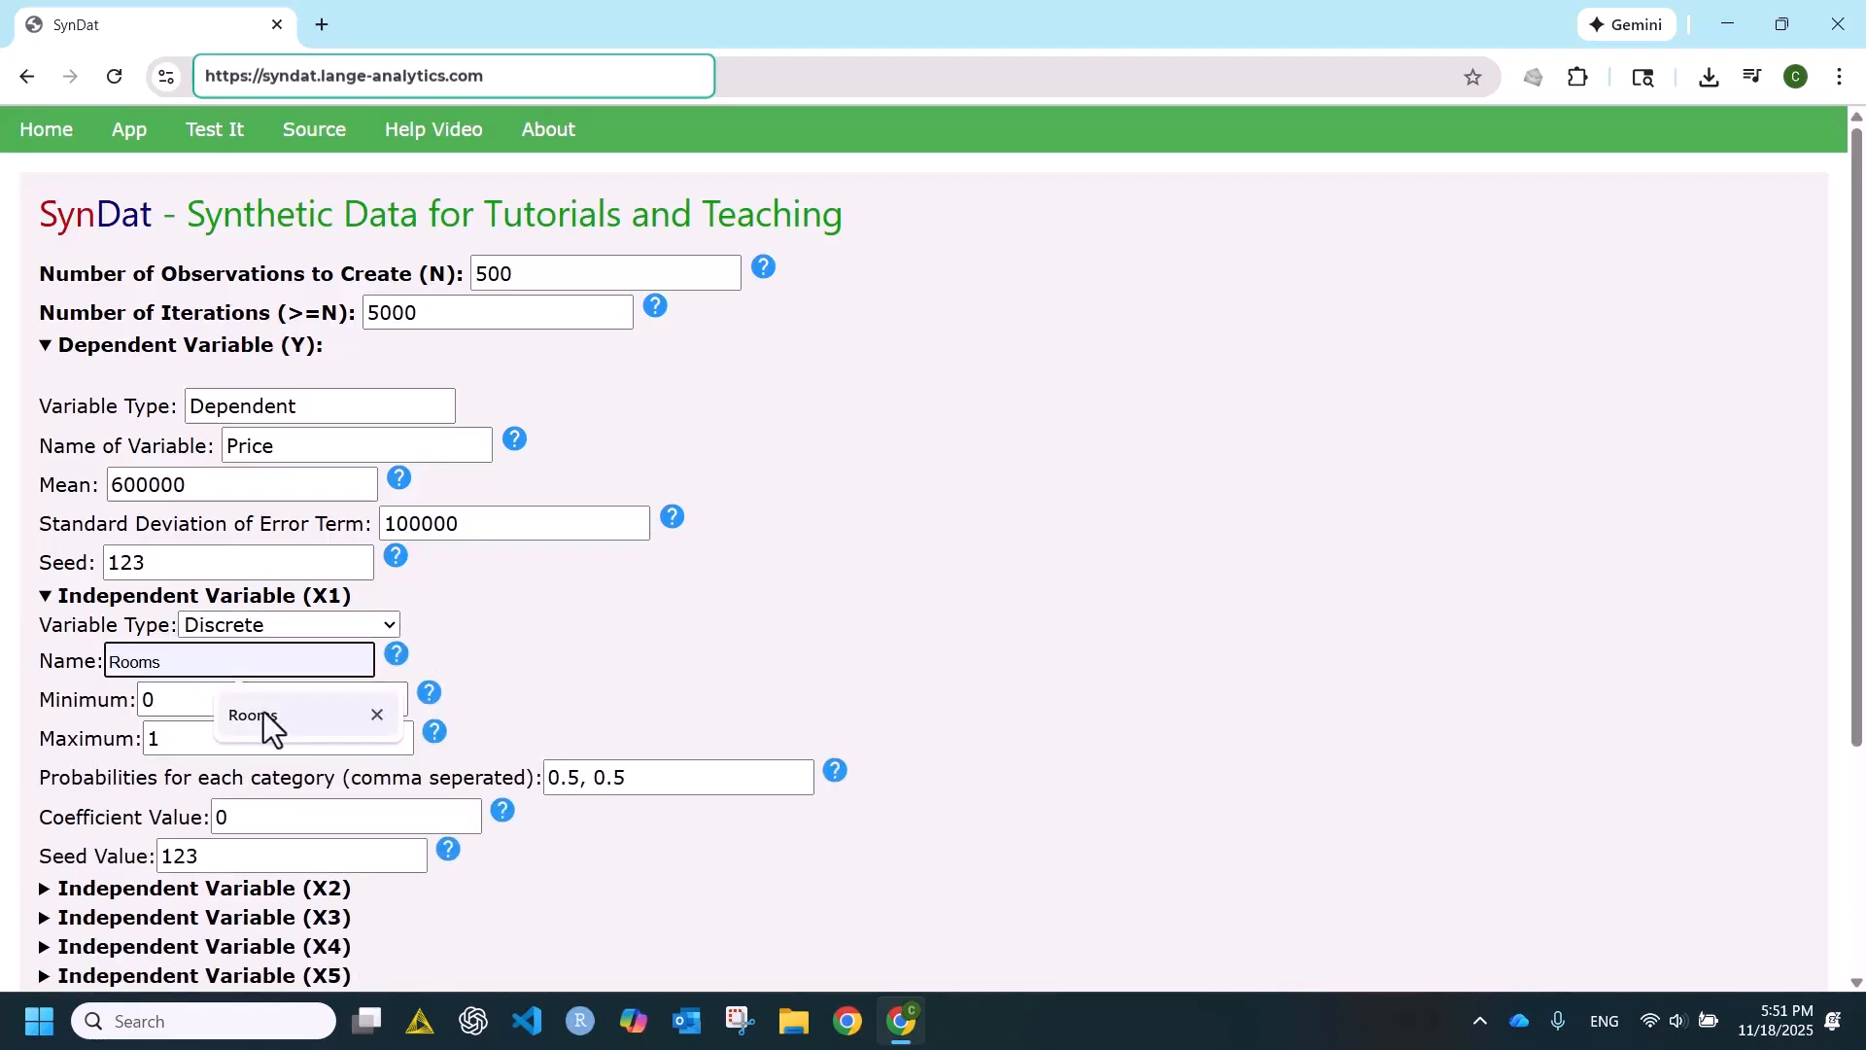
# - Set the Rooms variable's minimum to 2 and its maximum to 5
pyautogui.click(245, 698)
pyautogui.doubleClick(147, 699)
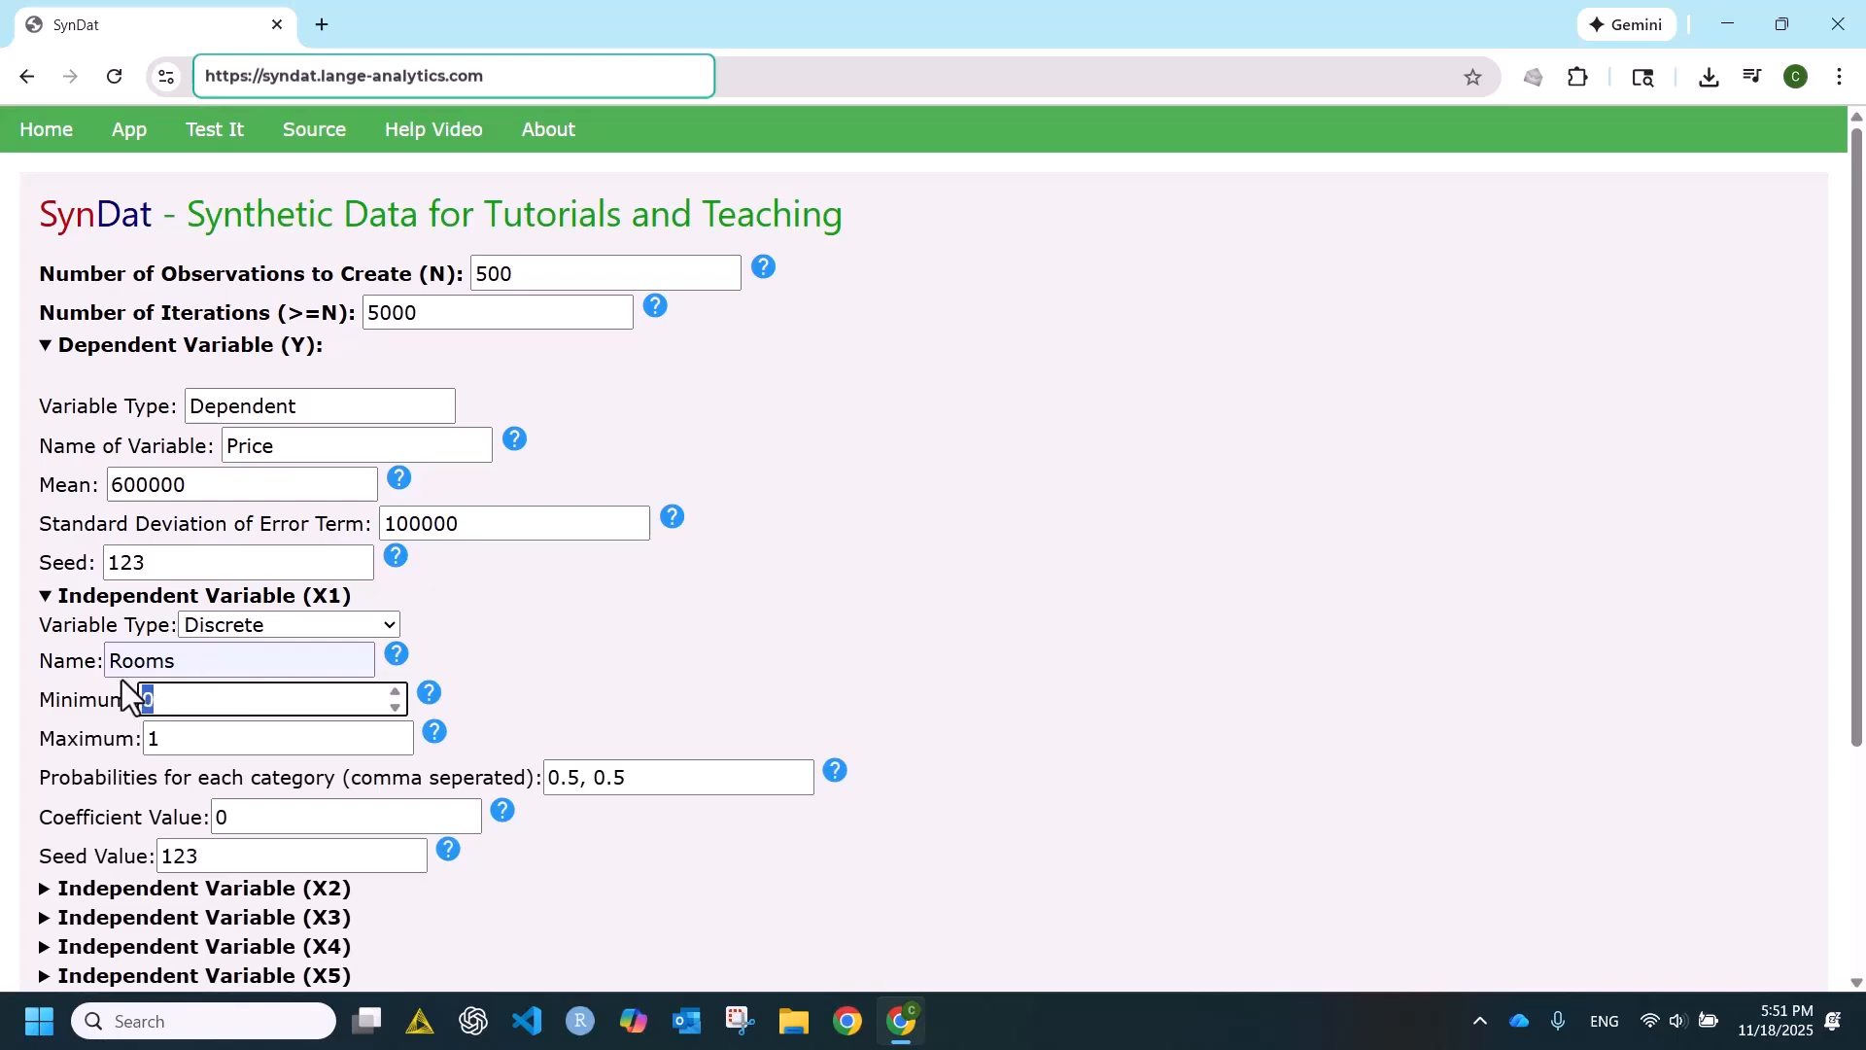
pyautogui.write('2')
pyautogui.click(151, 736)
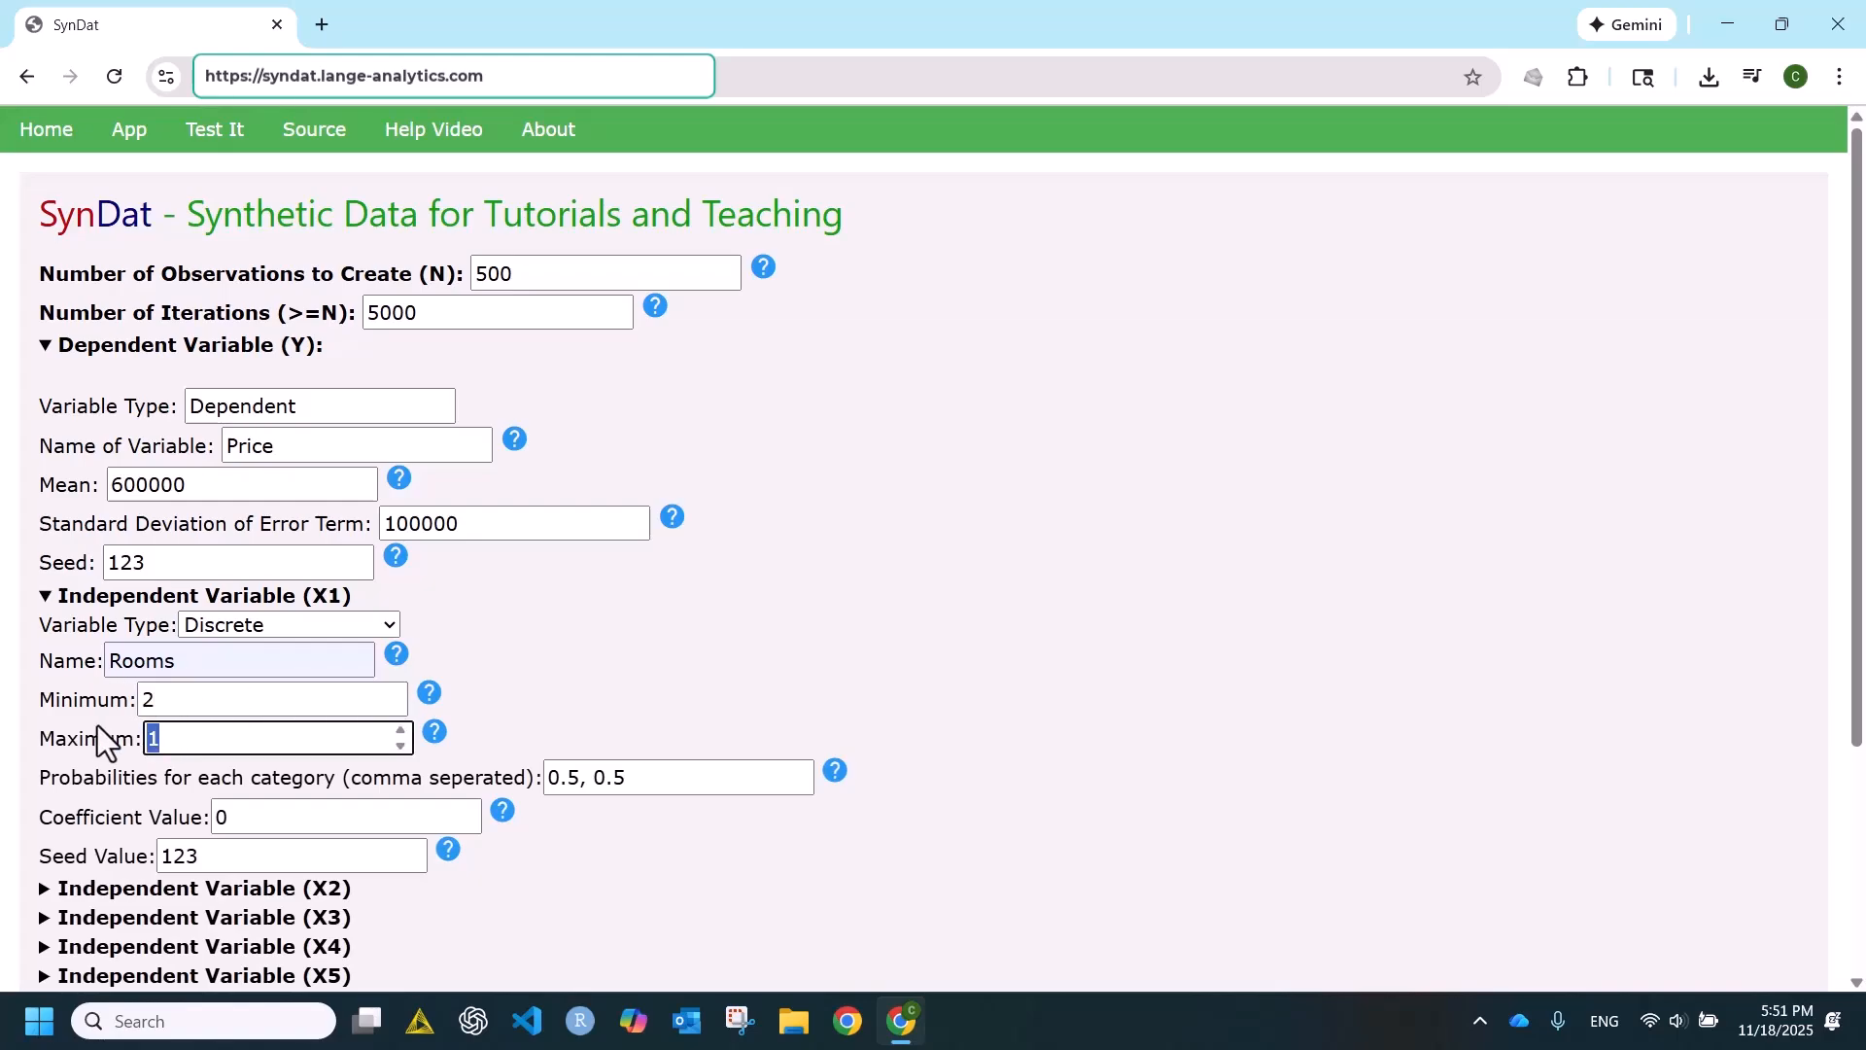
pyautogui.write('5')
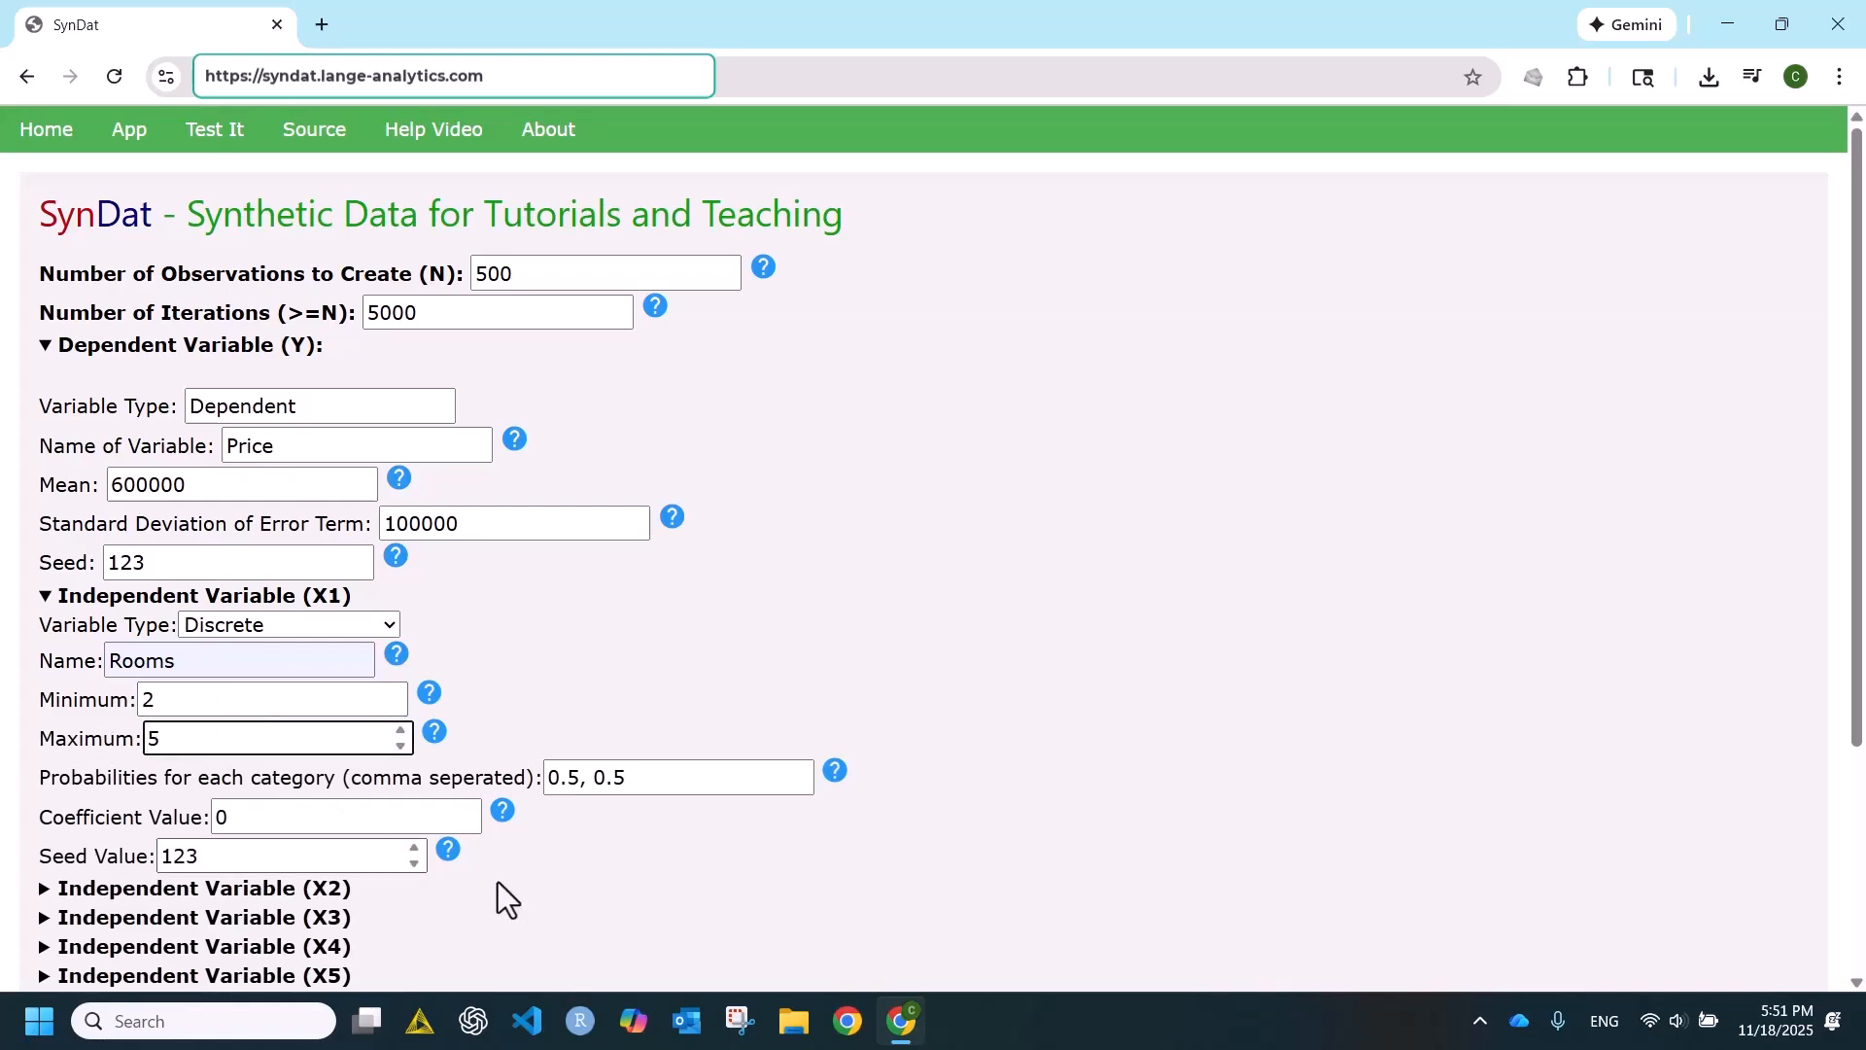
# - Set the category probabilities of the Rooms variable to 0.2,0.3,0.3,0.2
pyautogui.moveTo(658, 776); pyautogui.dragTo(521, 772)
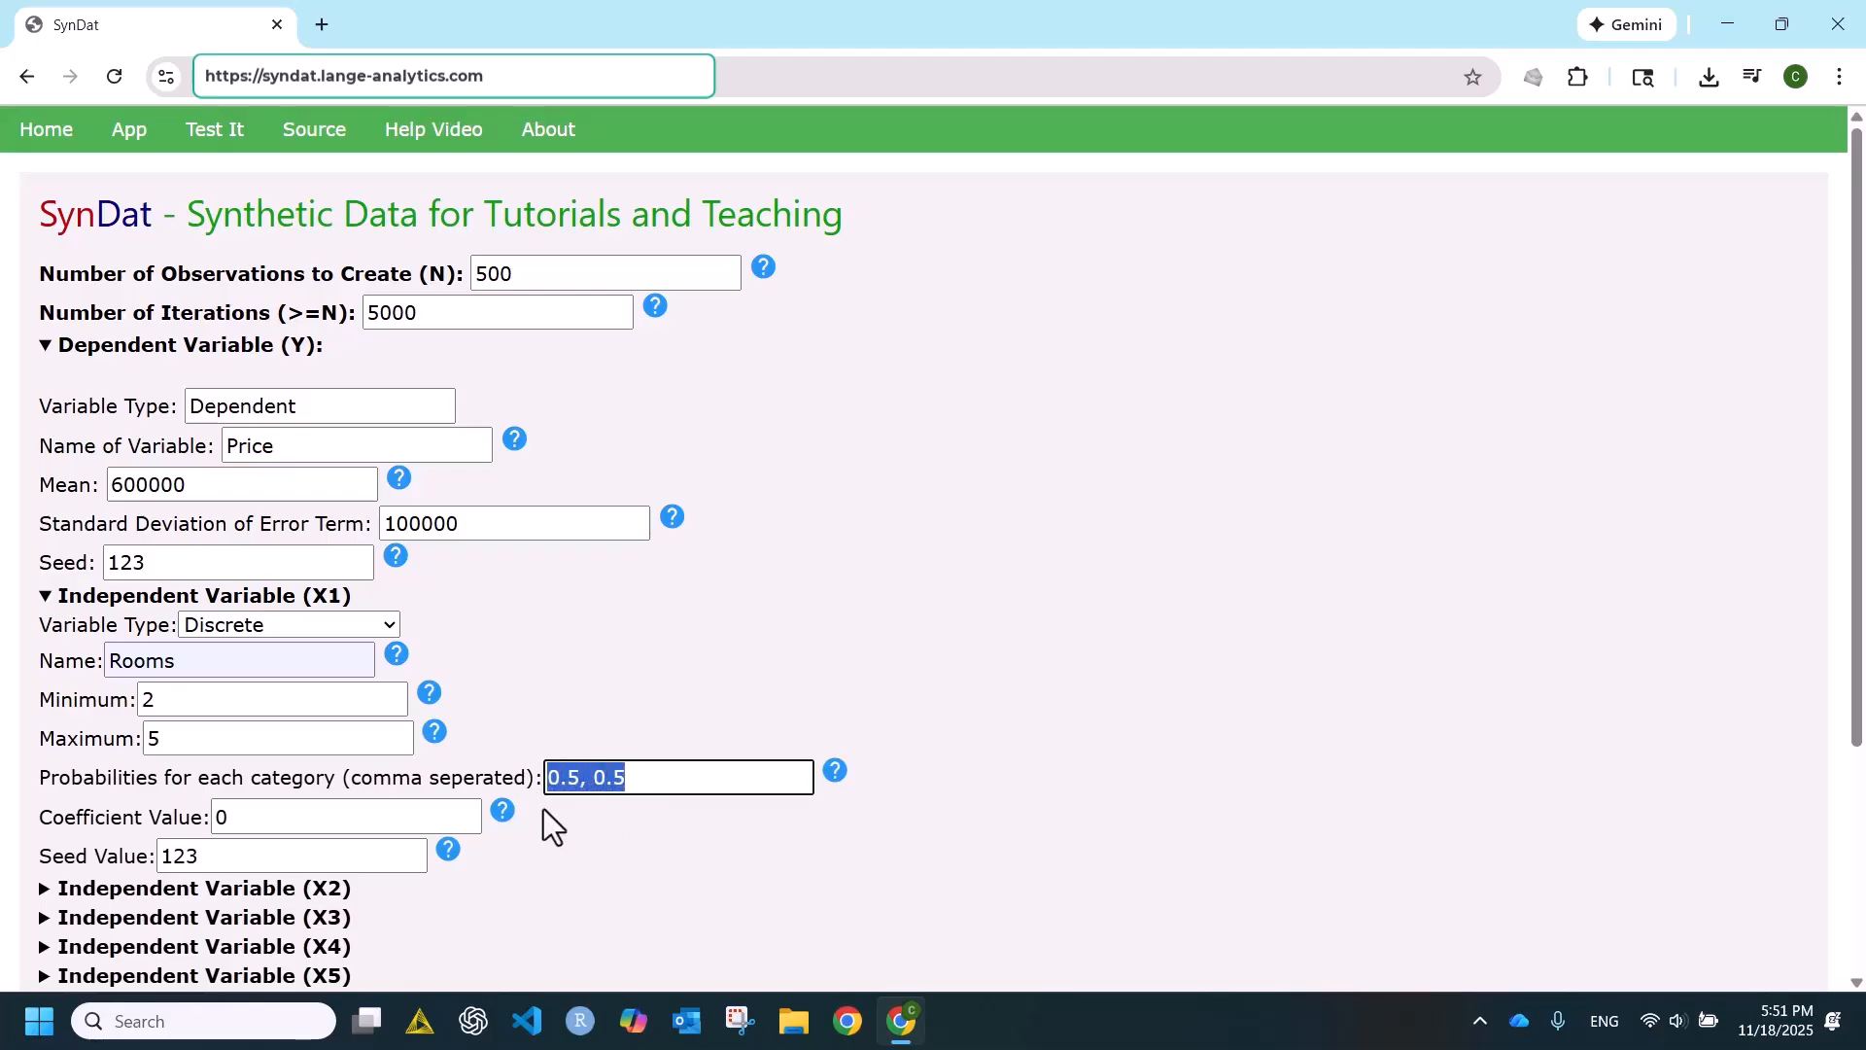
pyautogui.write('0.')
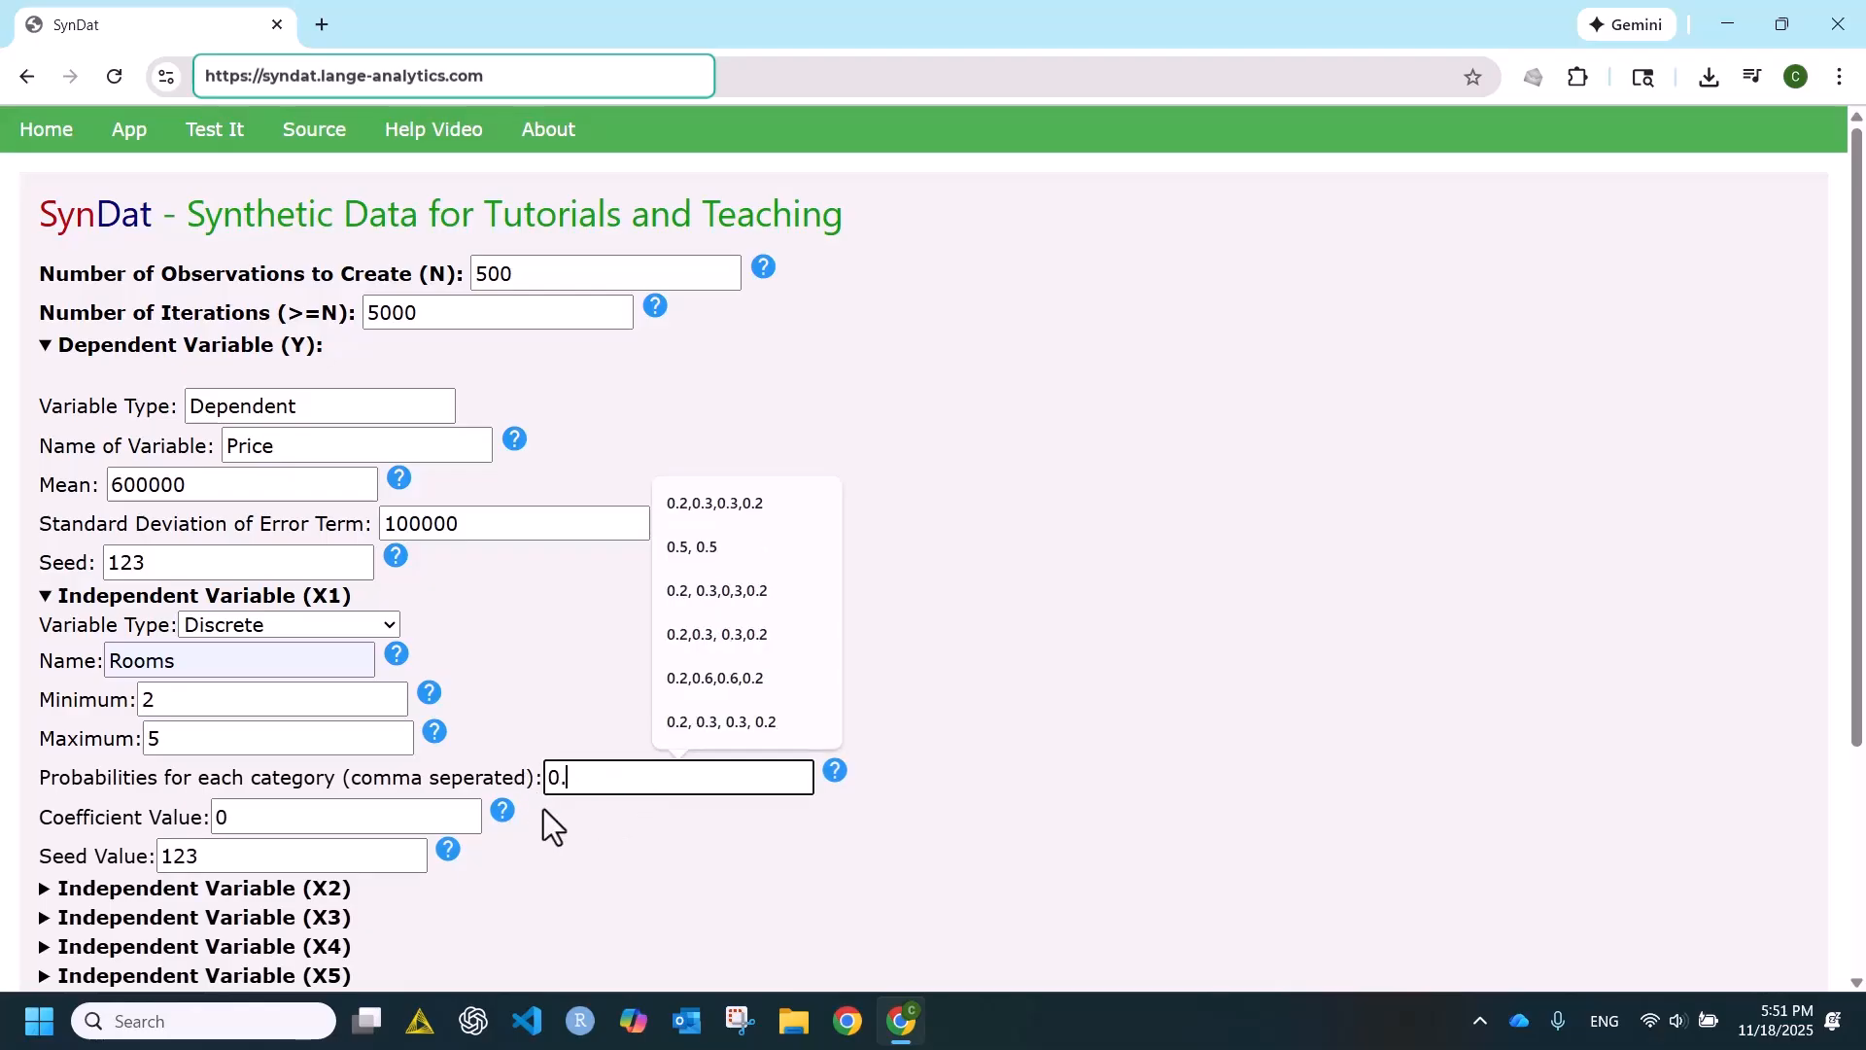
pyautogui.write('2')
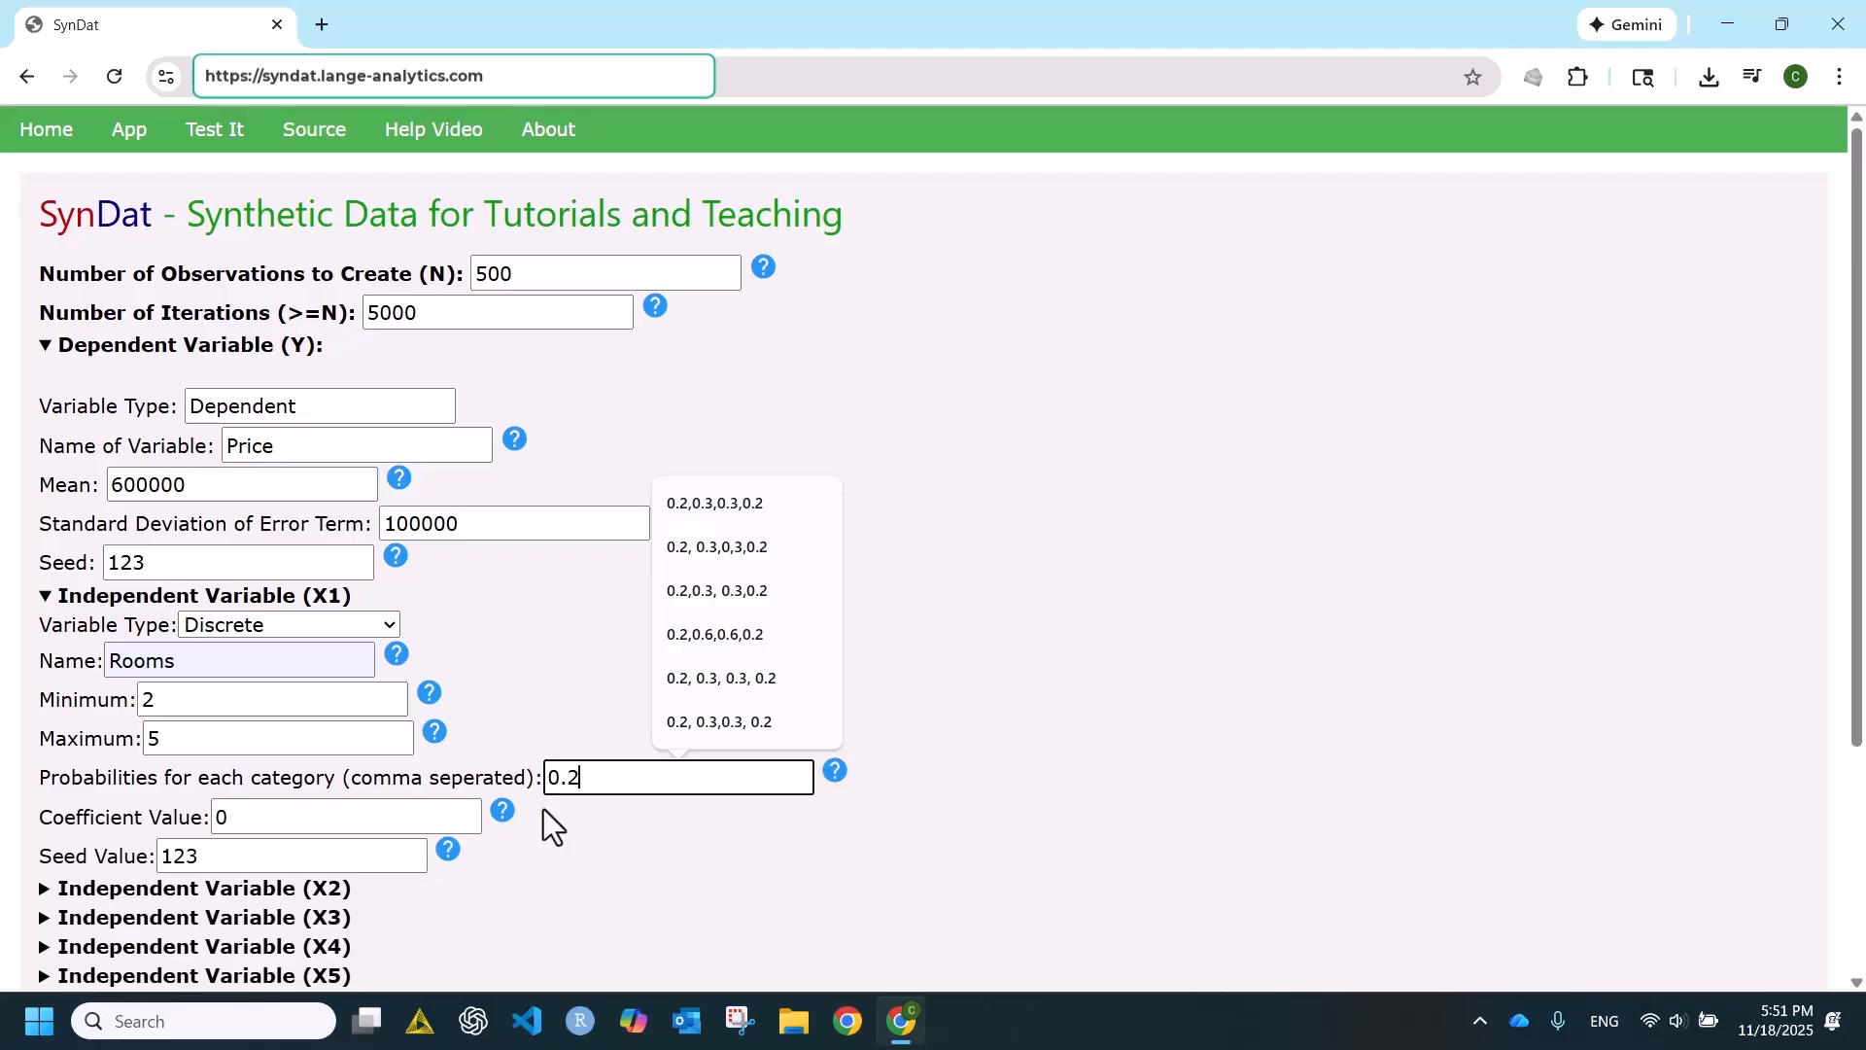
pyautogui.write(',0.')
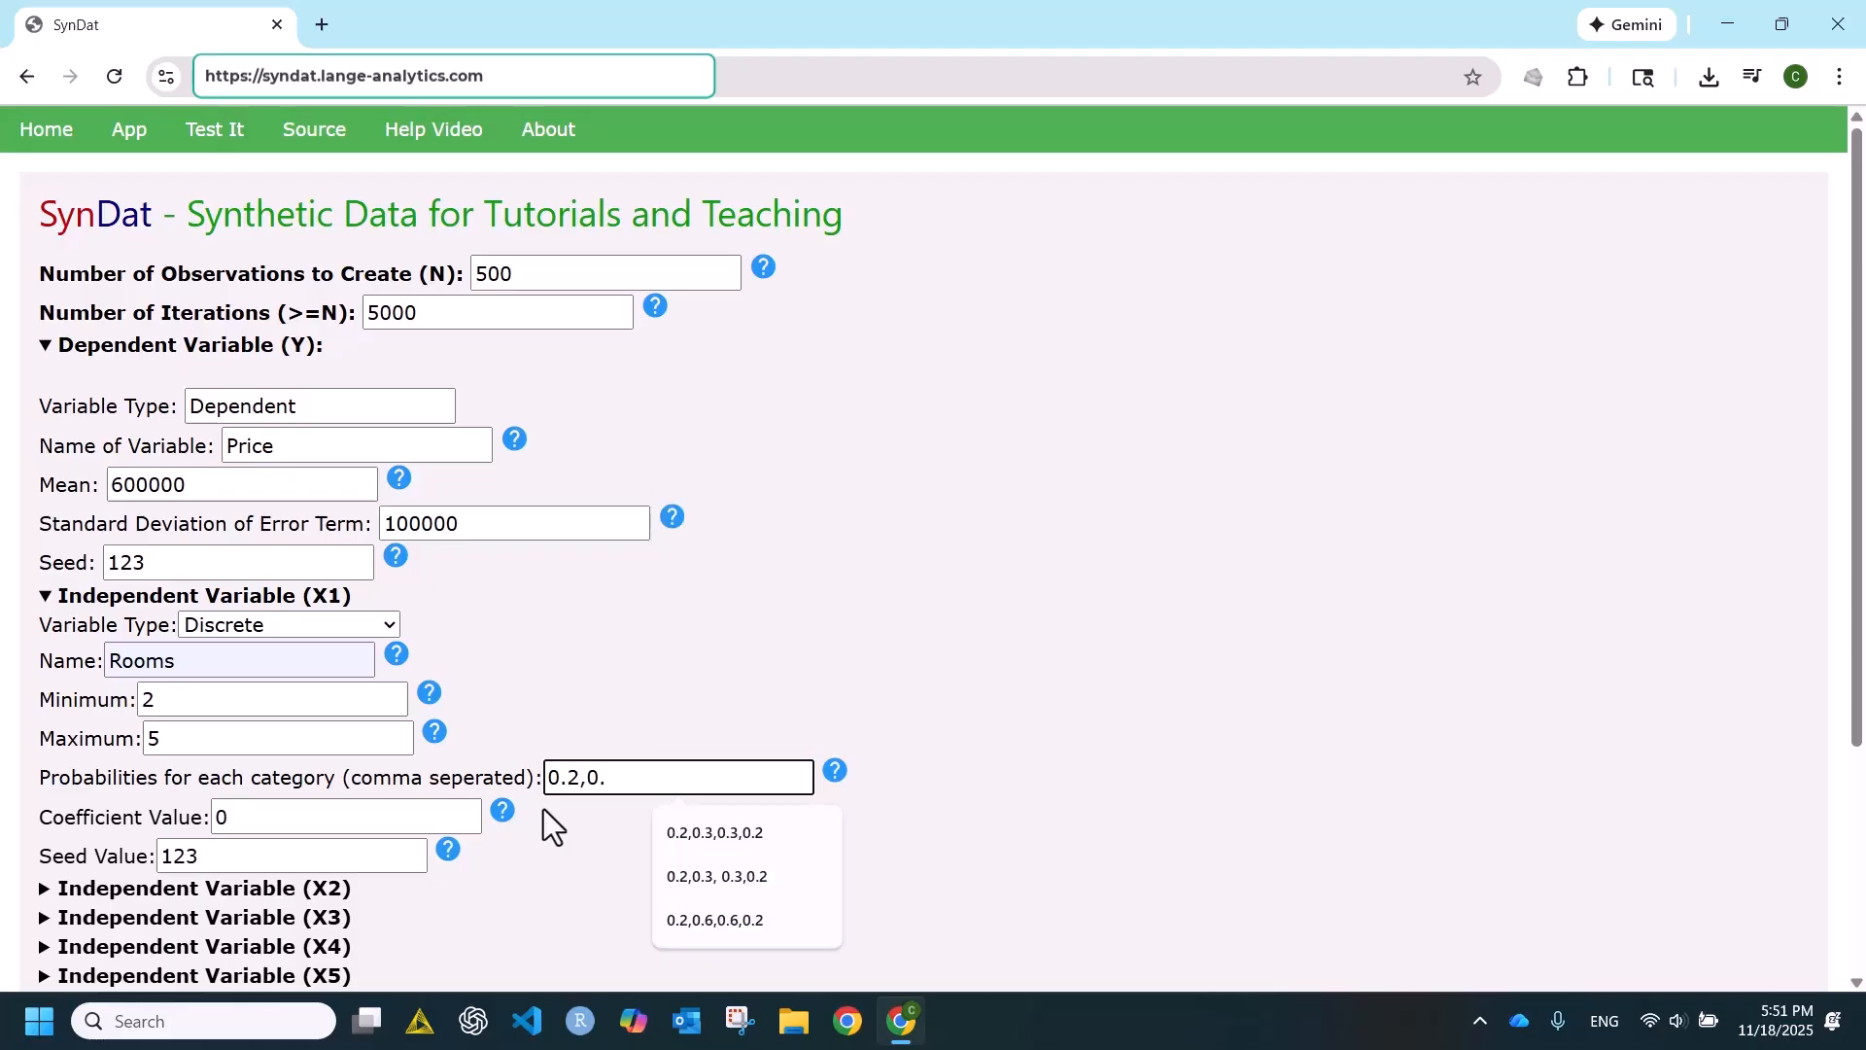
pyautogui.write('3,')
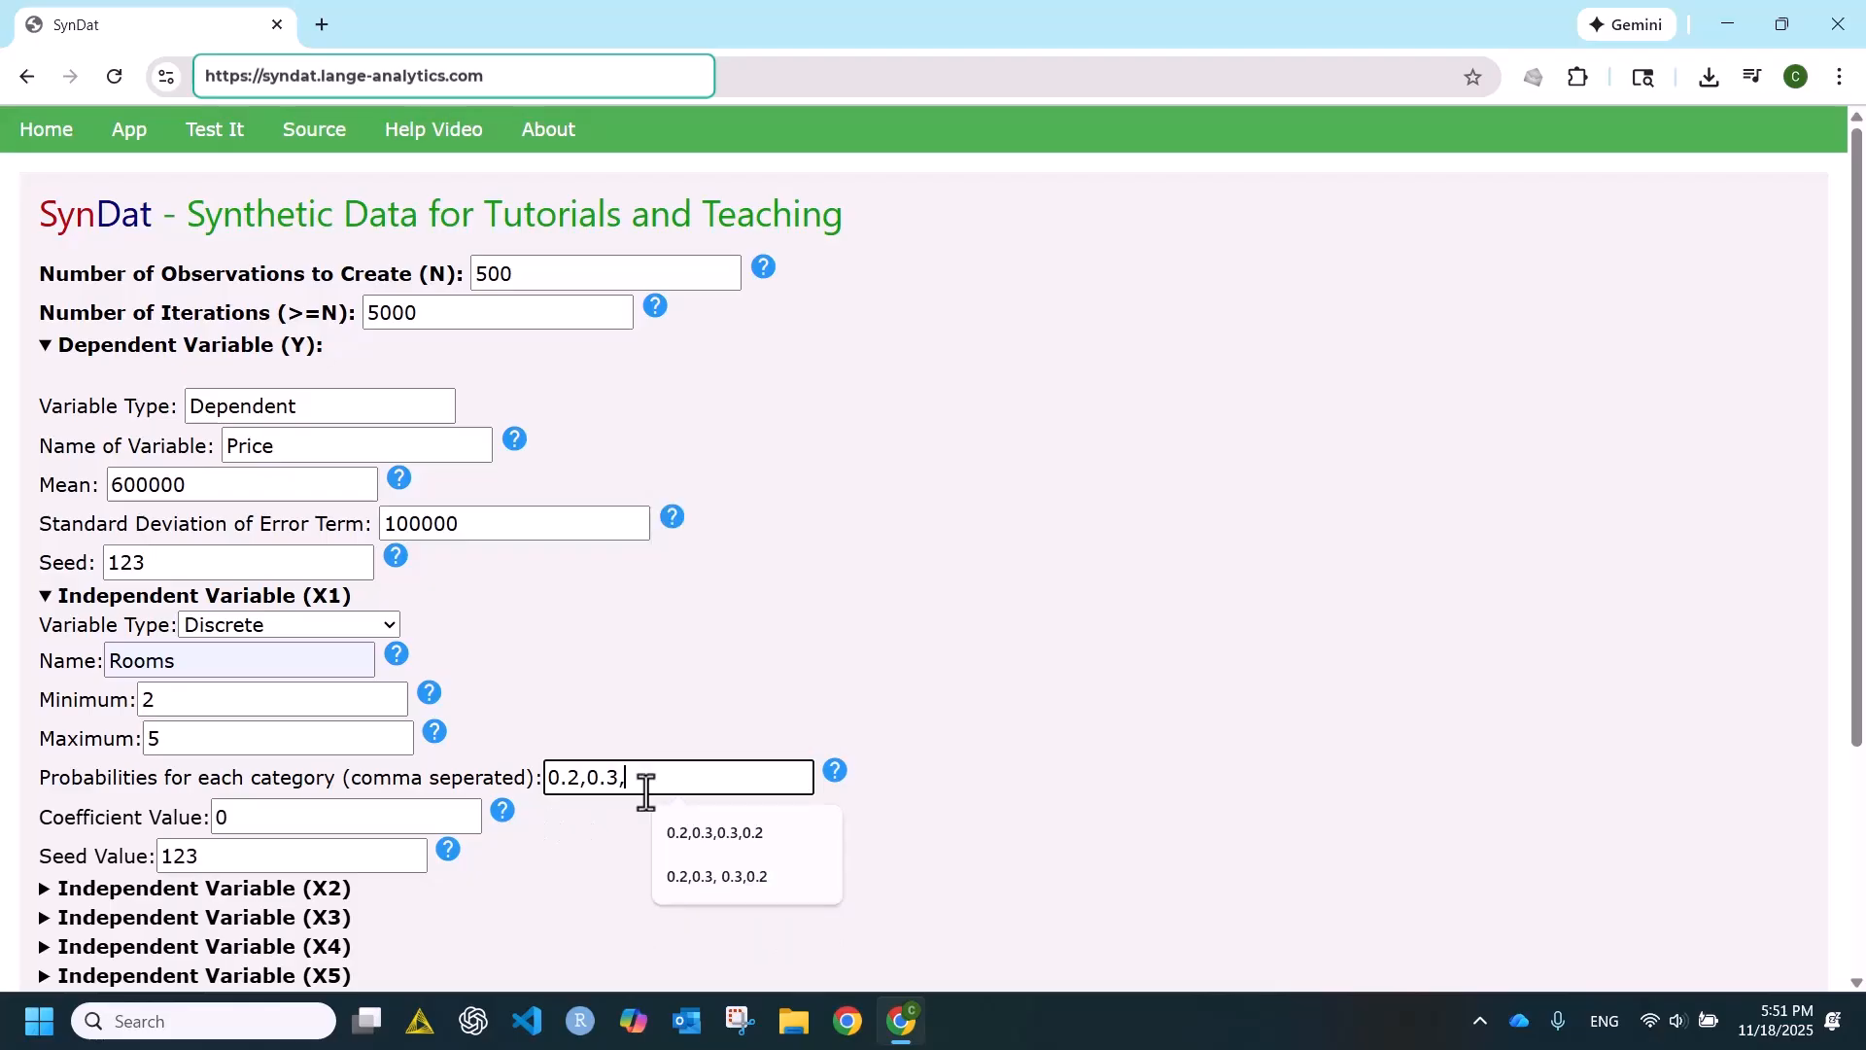
pyautogui.click(713, 826)
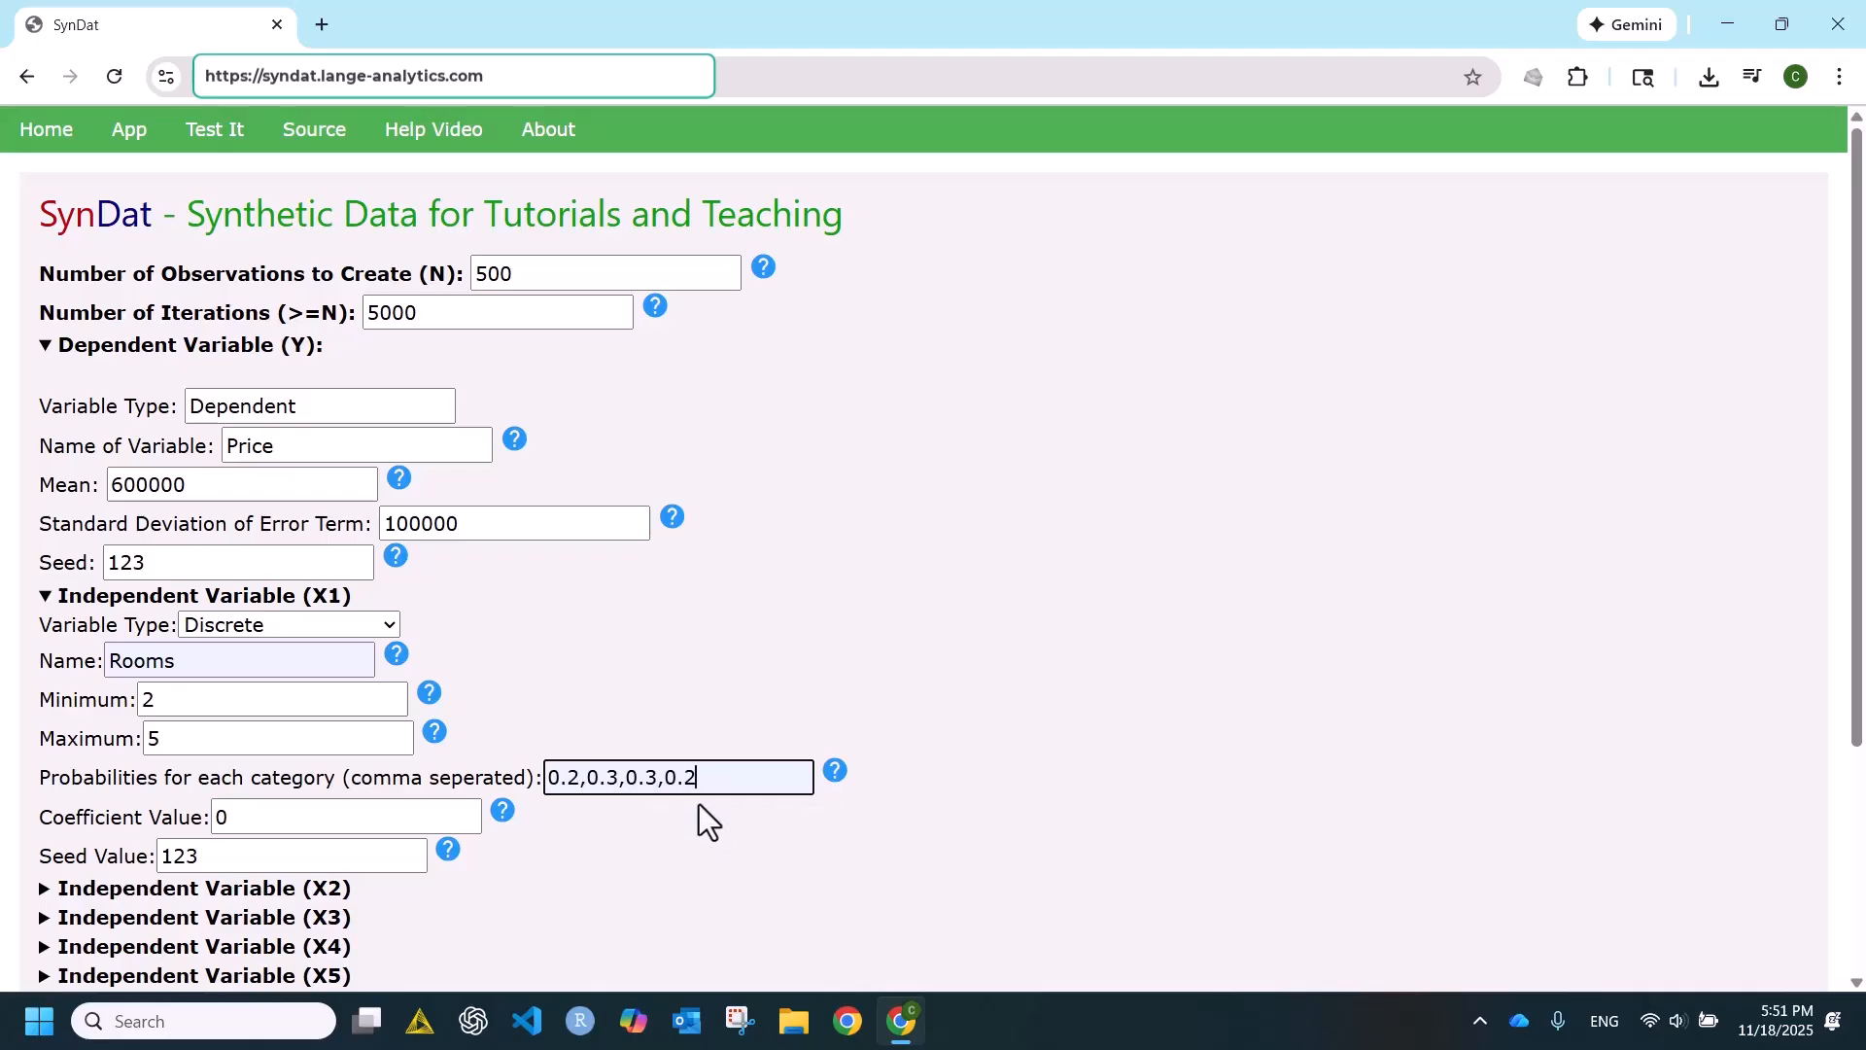
# - Set the coefficient value of the Rooms variable to 100000
pyautogui.click(245, 811)
pyautogui.moveTo(245, 812); pyautogui.dragTo(202, 824)
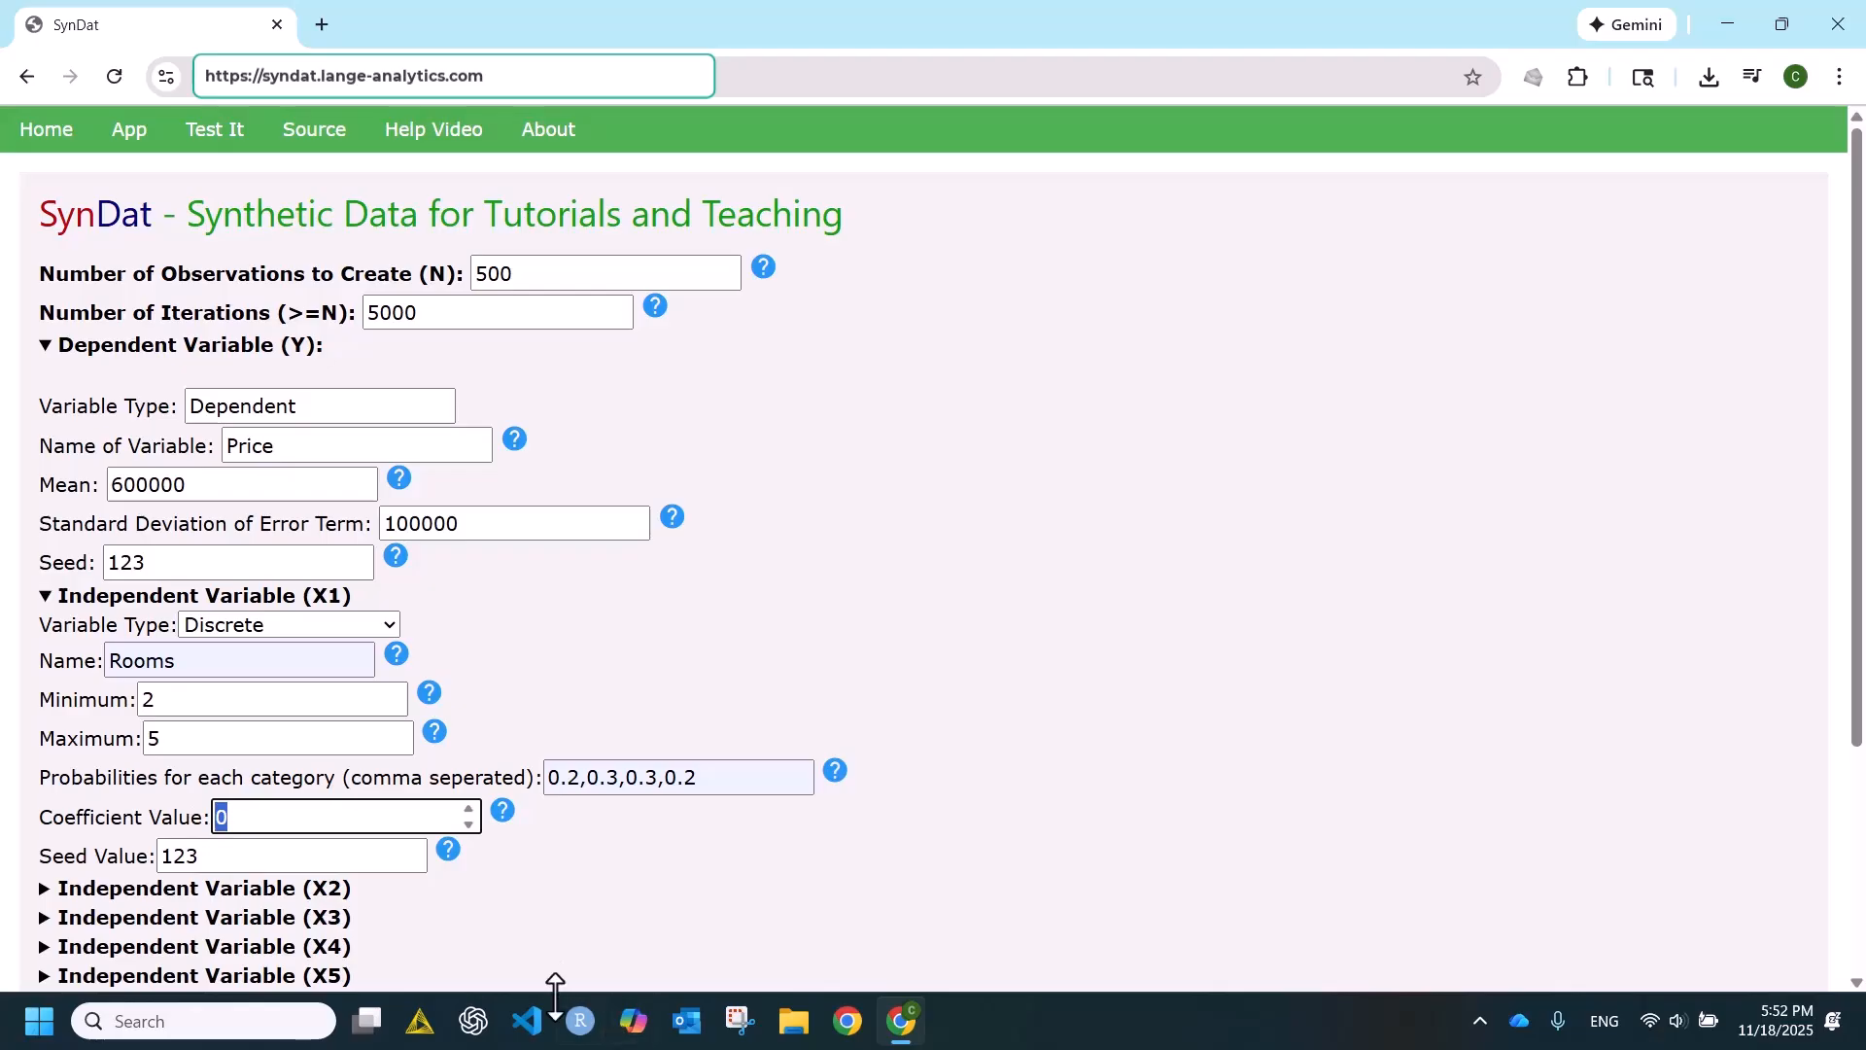
pyautogui.write('100000')
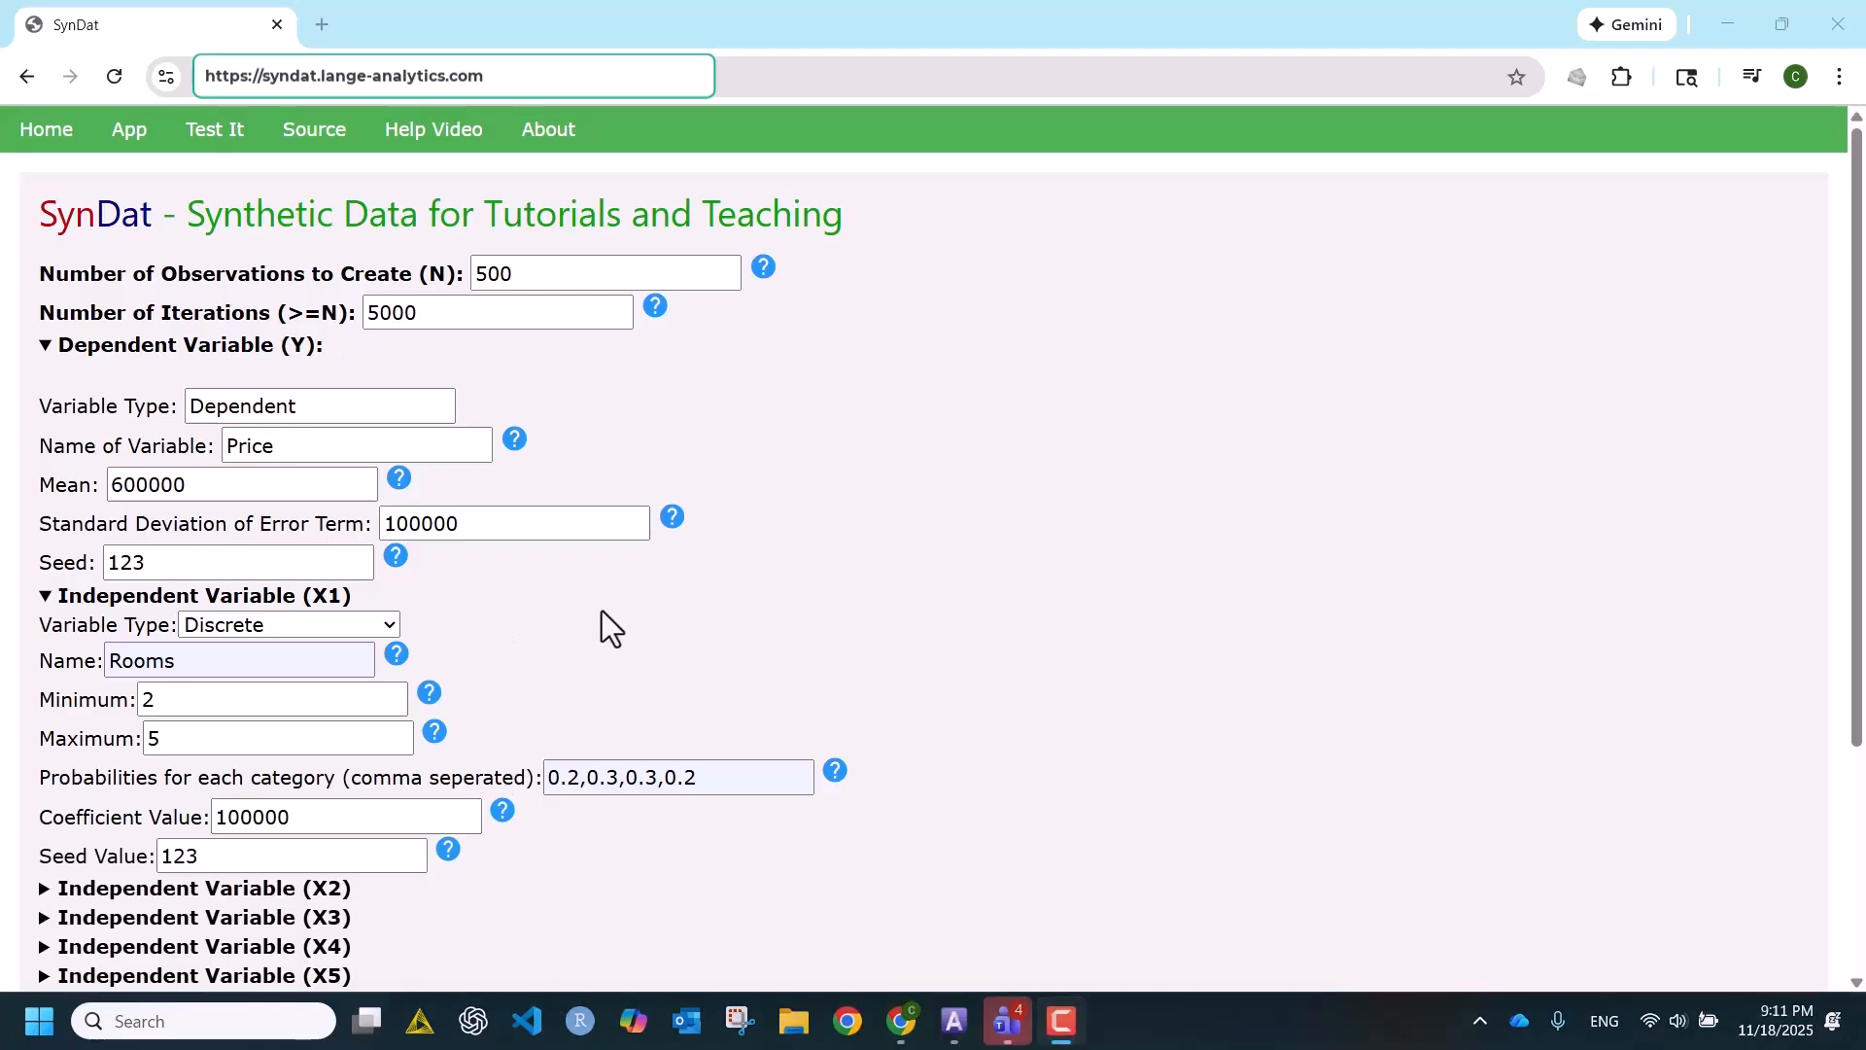
# - Expand independent variable X2 and review its distribution settings, along with the number of observations to create
pyautogui.click(21, 894)
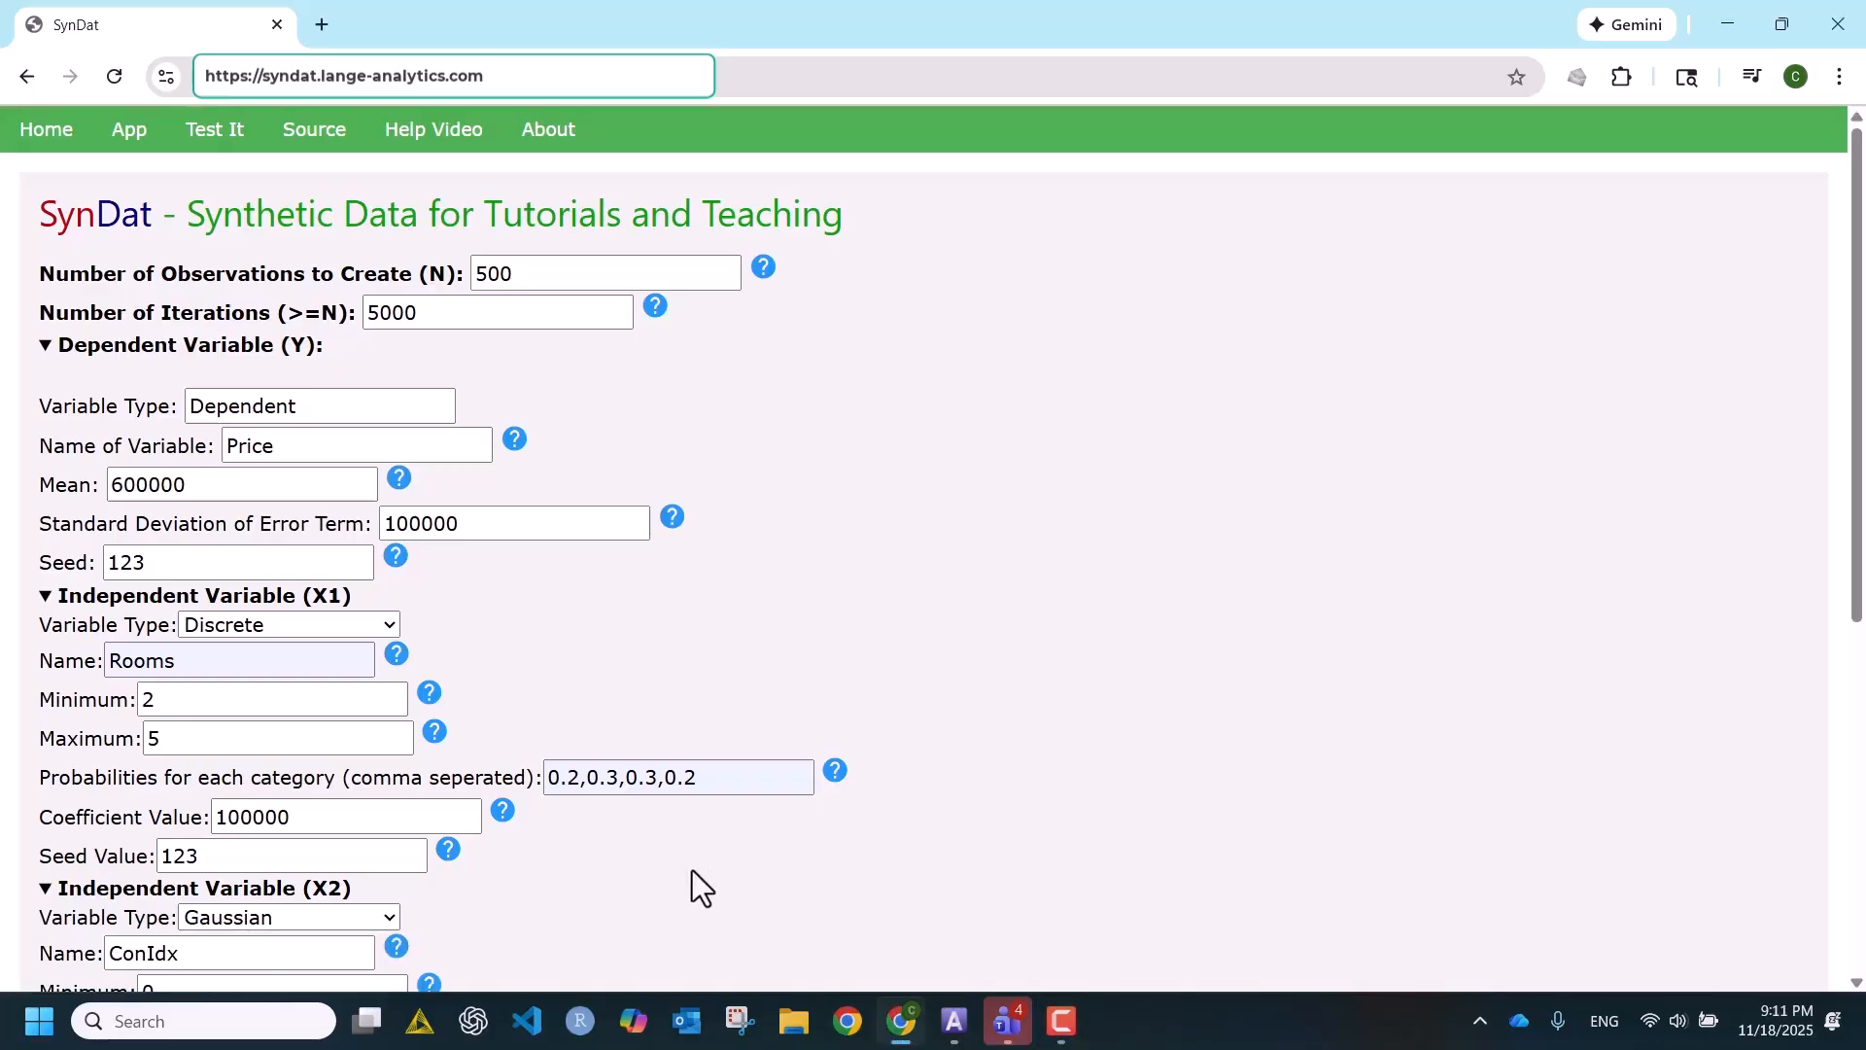
pyautogui.scroll(-1, 692, 871)
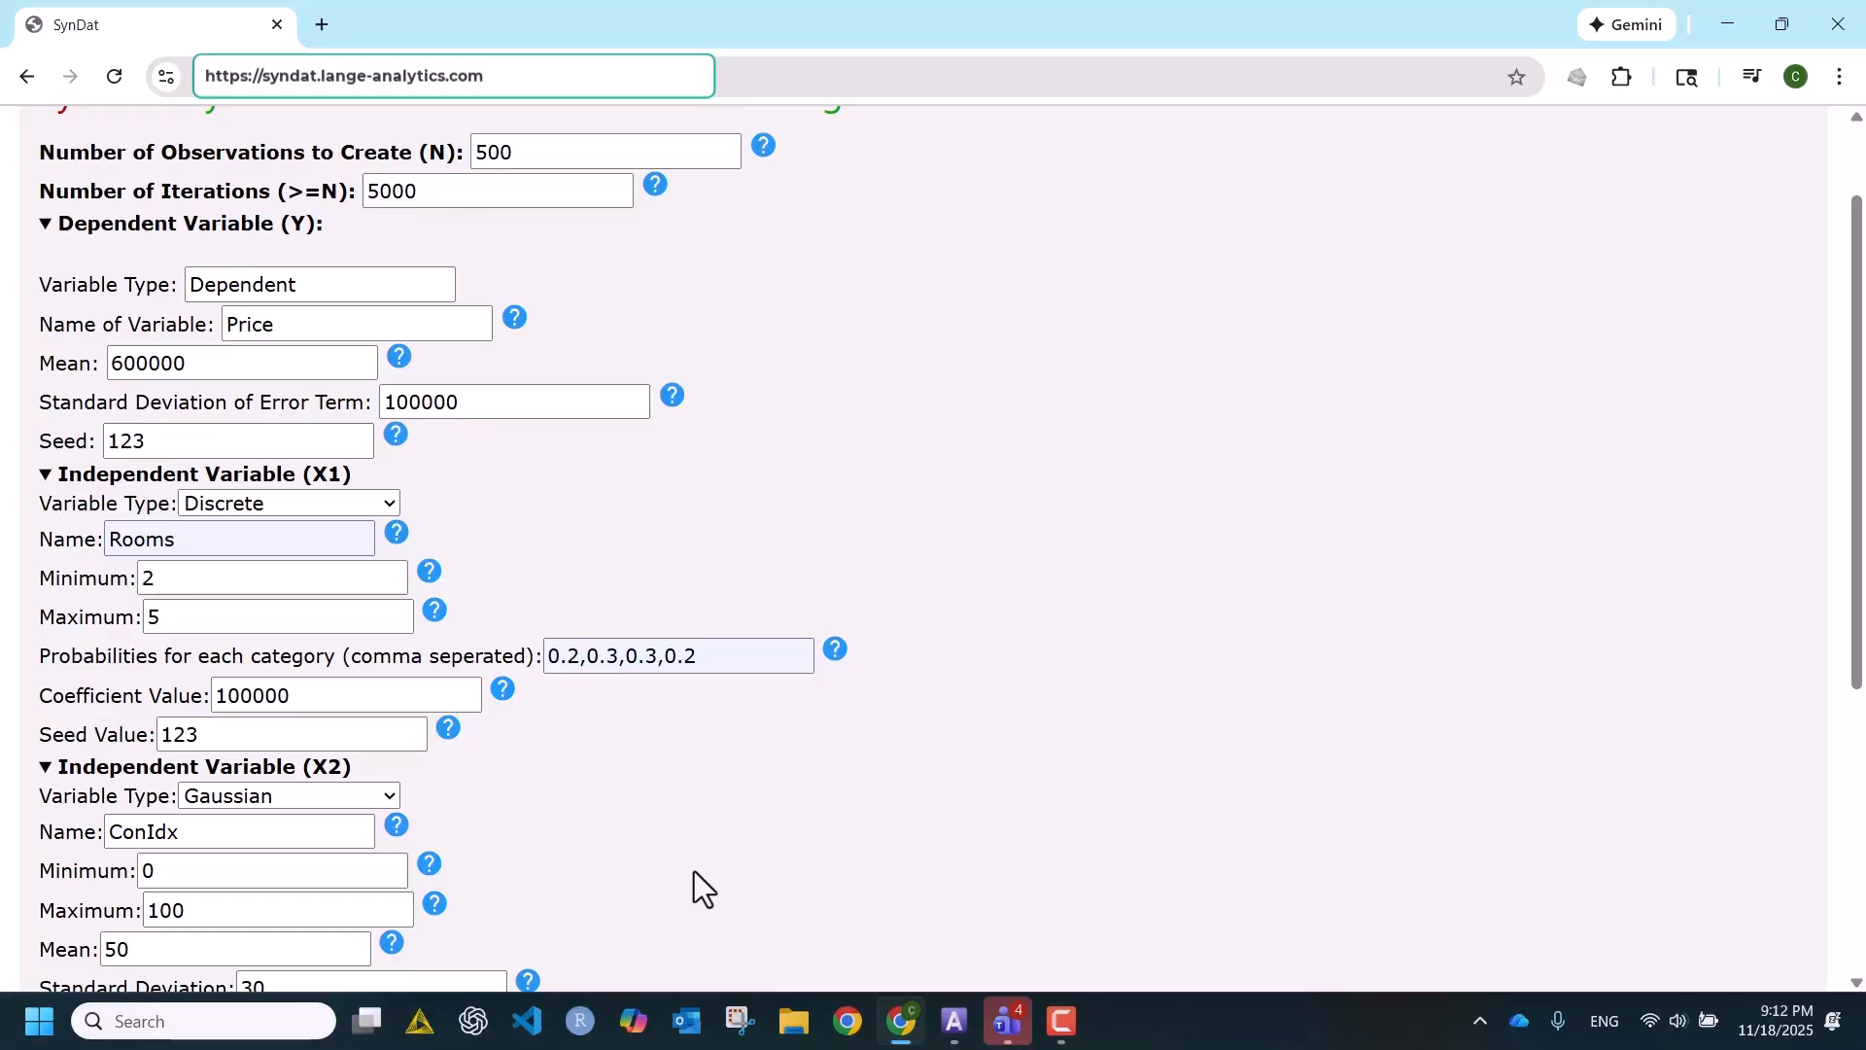
pyautogui.scroll(-1, 678, 829)
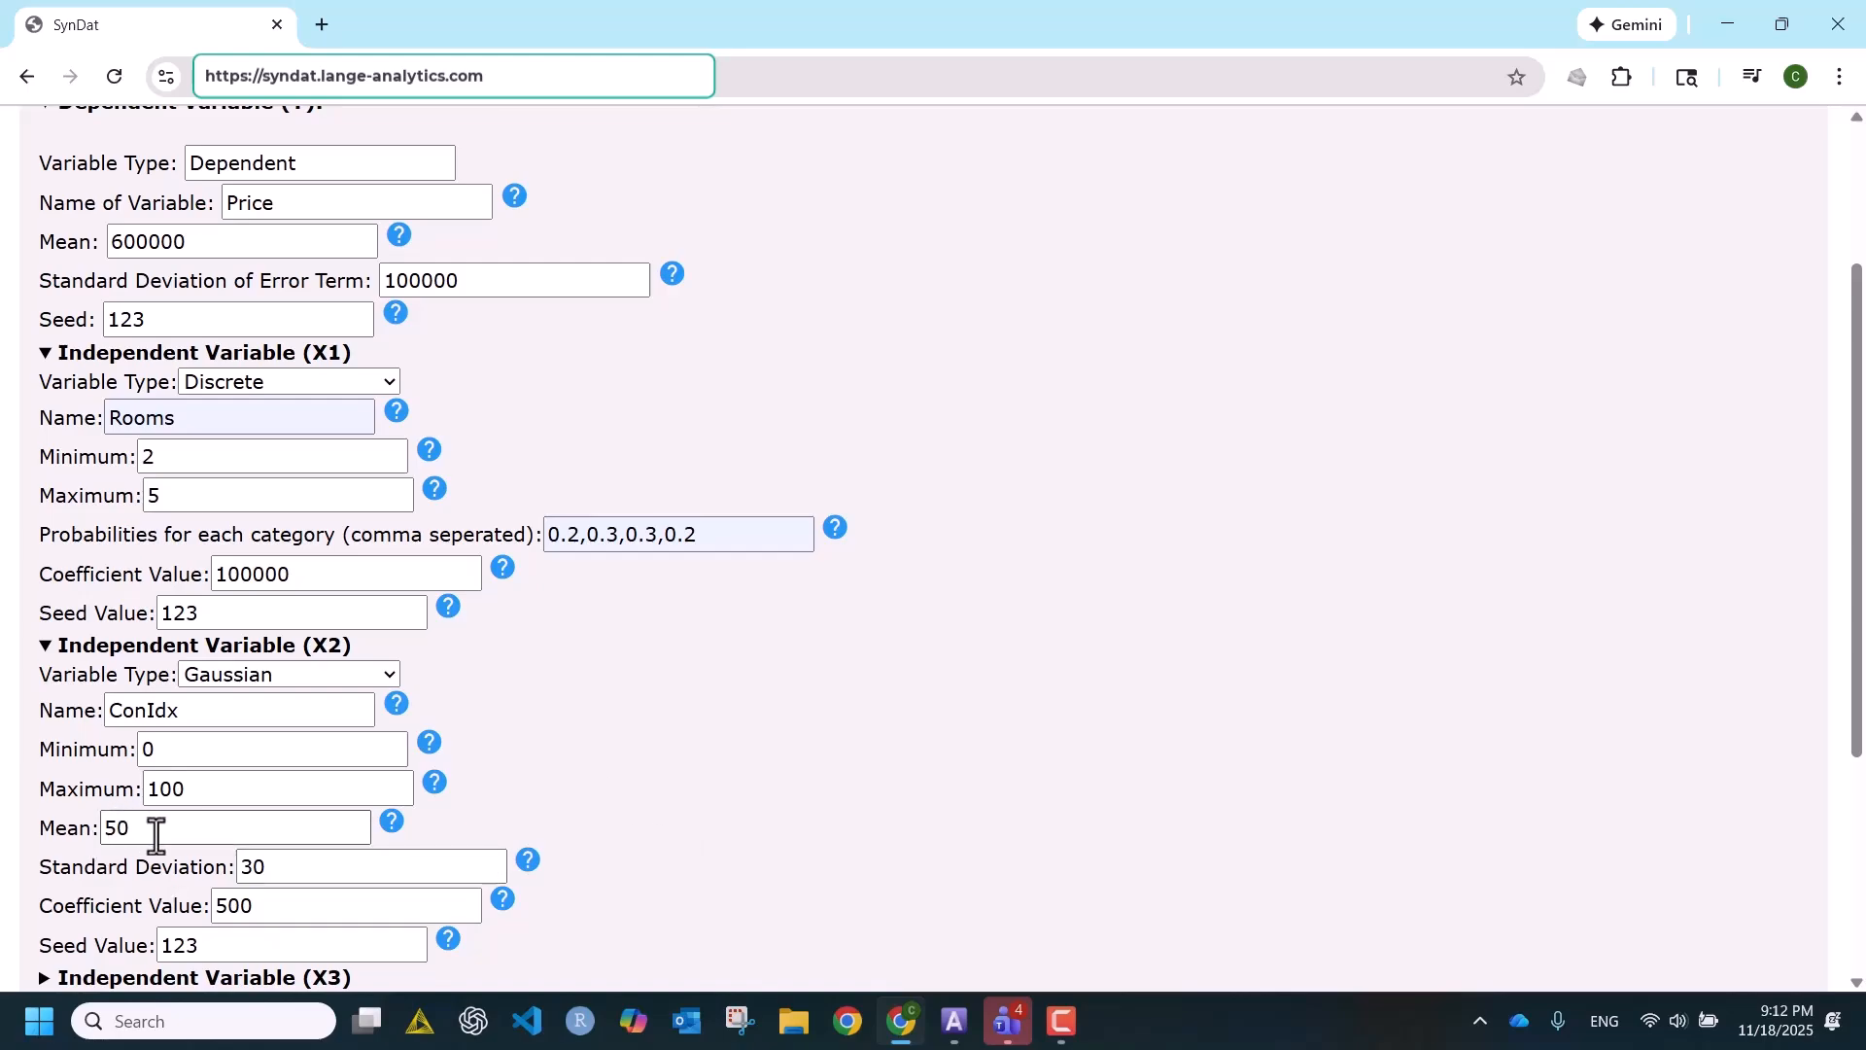
pyautogui.click(296, 868)
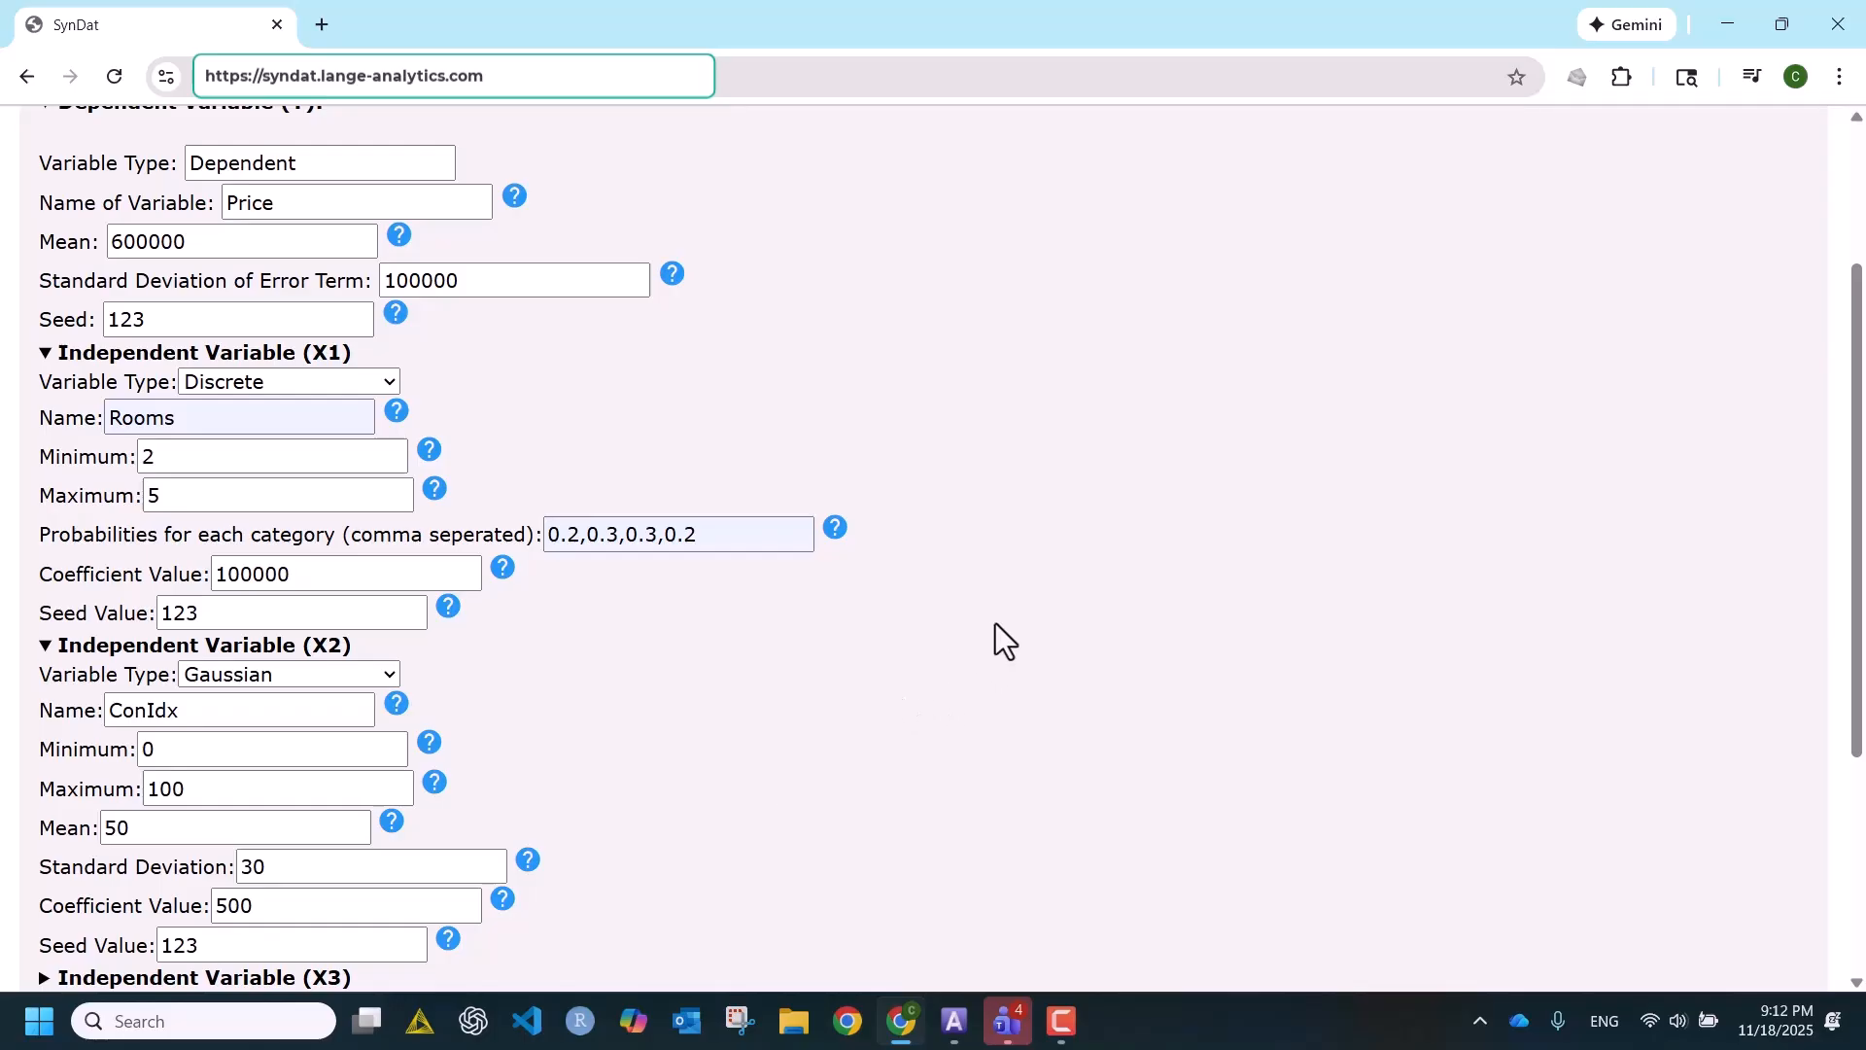
pyautogui.scroll(1, 995, 624)
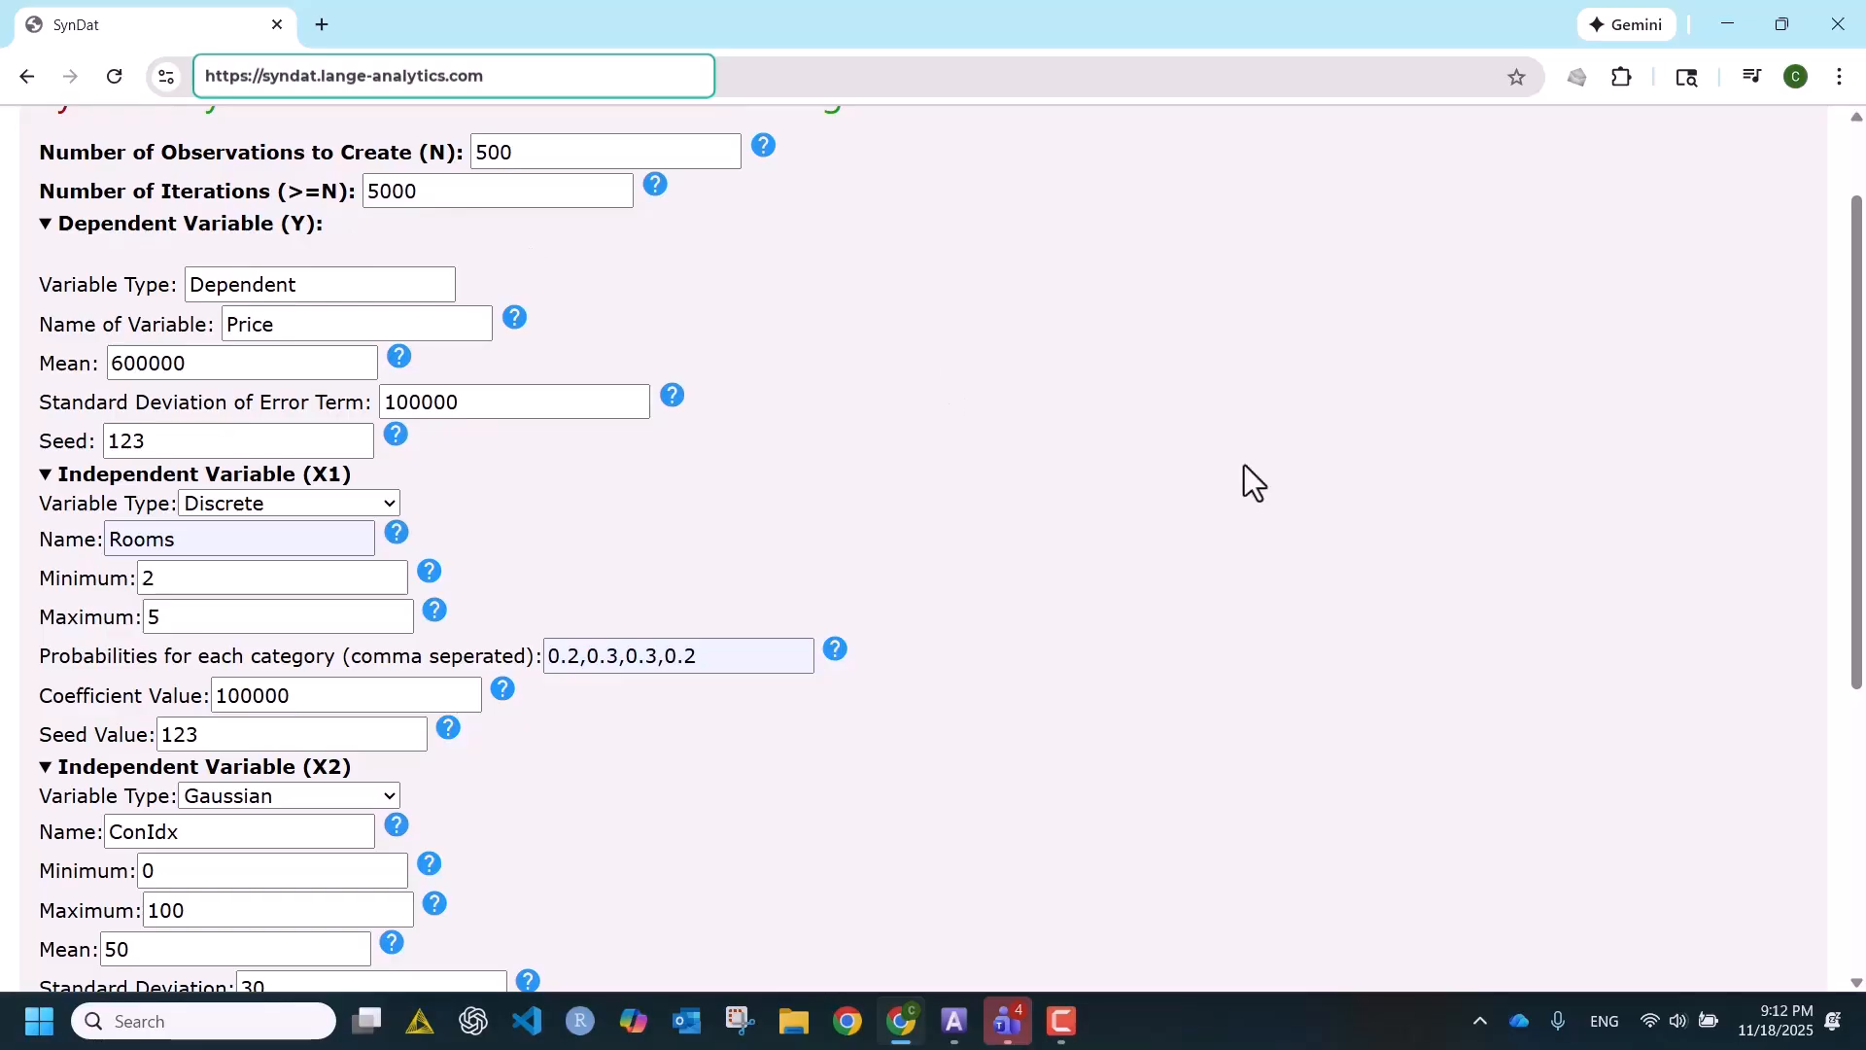
pyautogui.scroll(-2, 1244, 464)
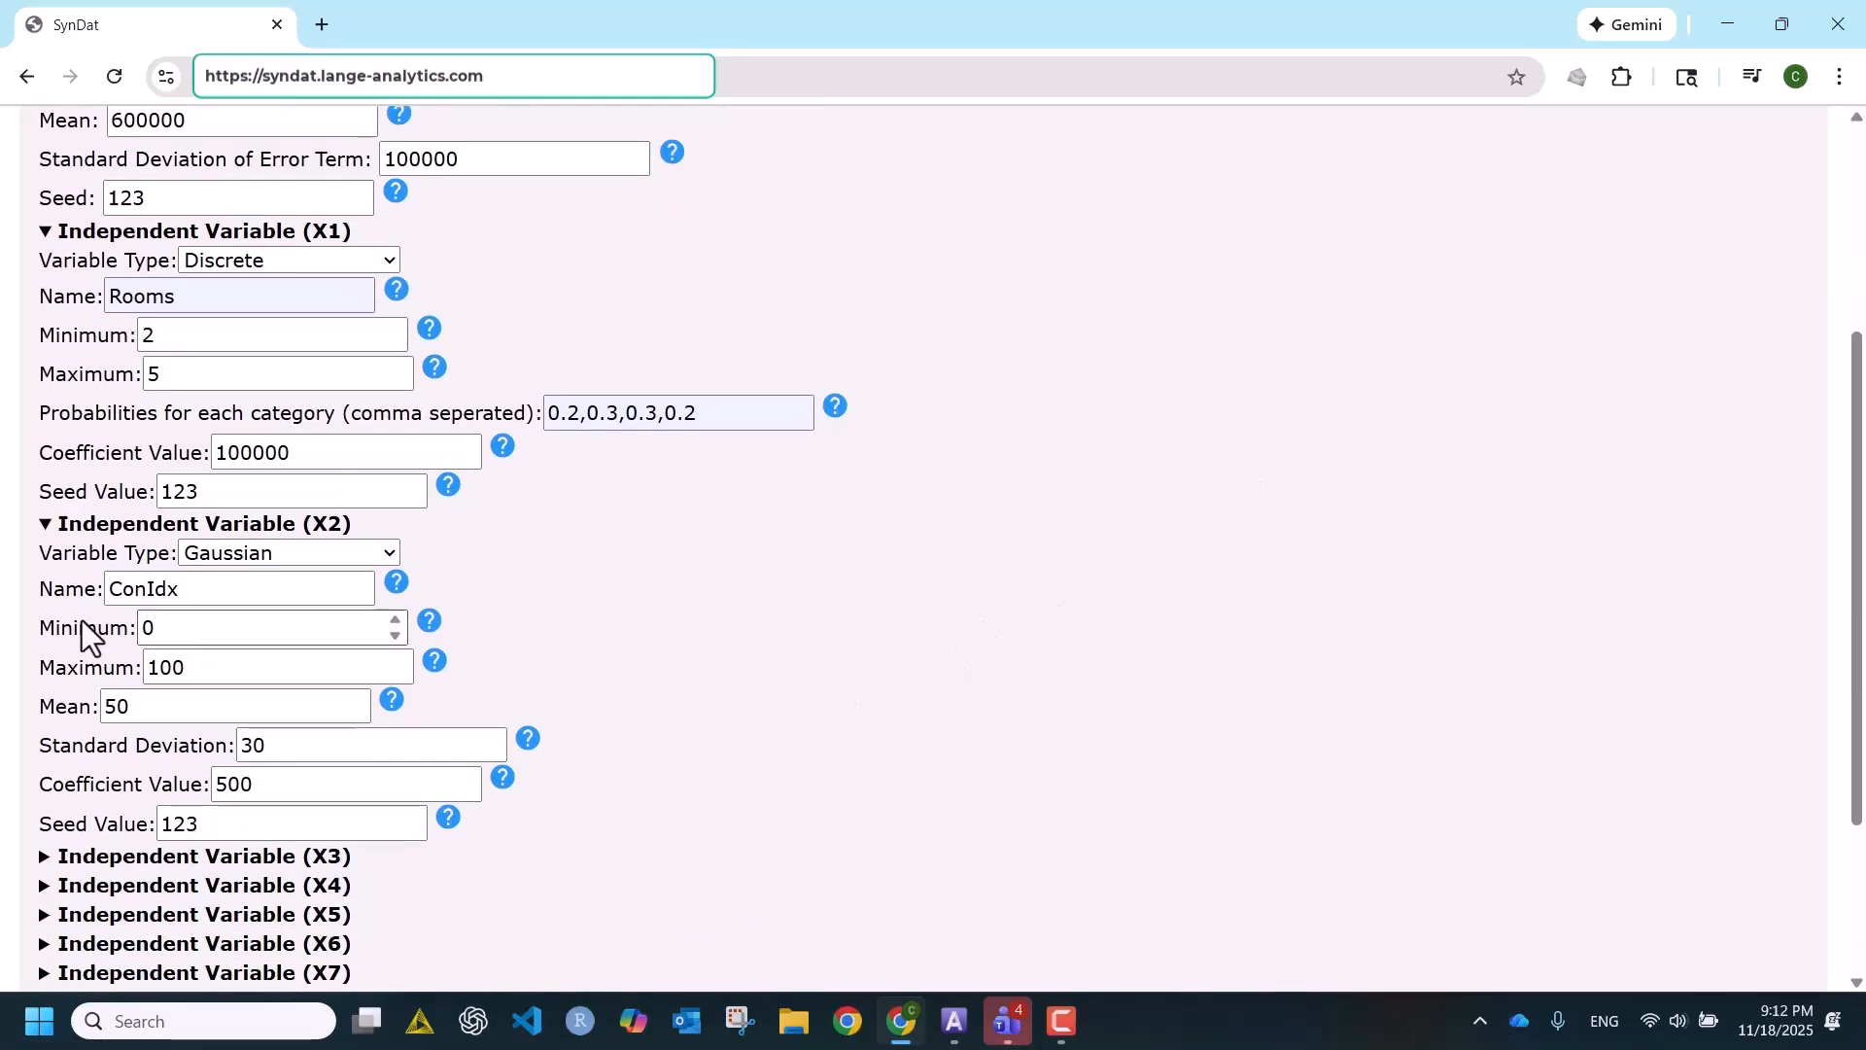
pyautogui.scroll(2, 923, 371)
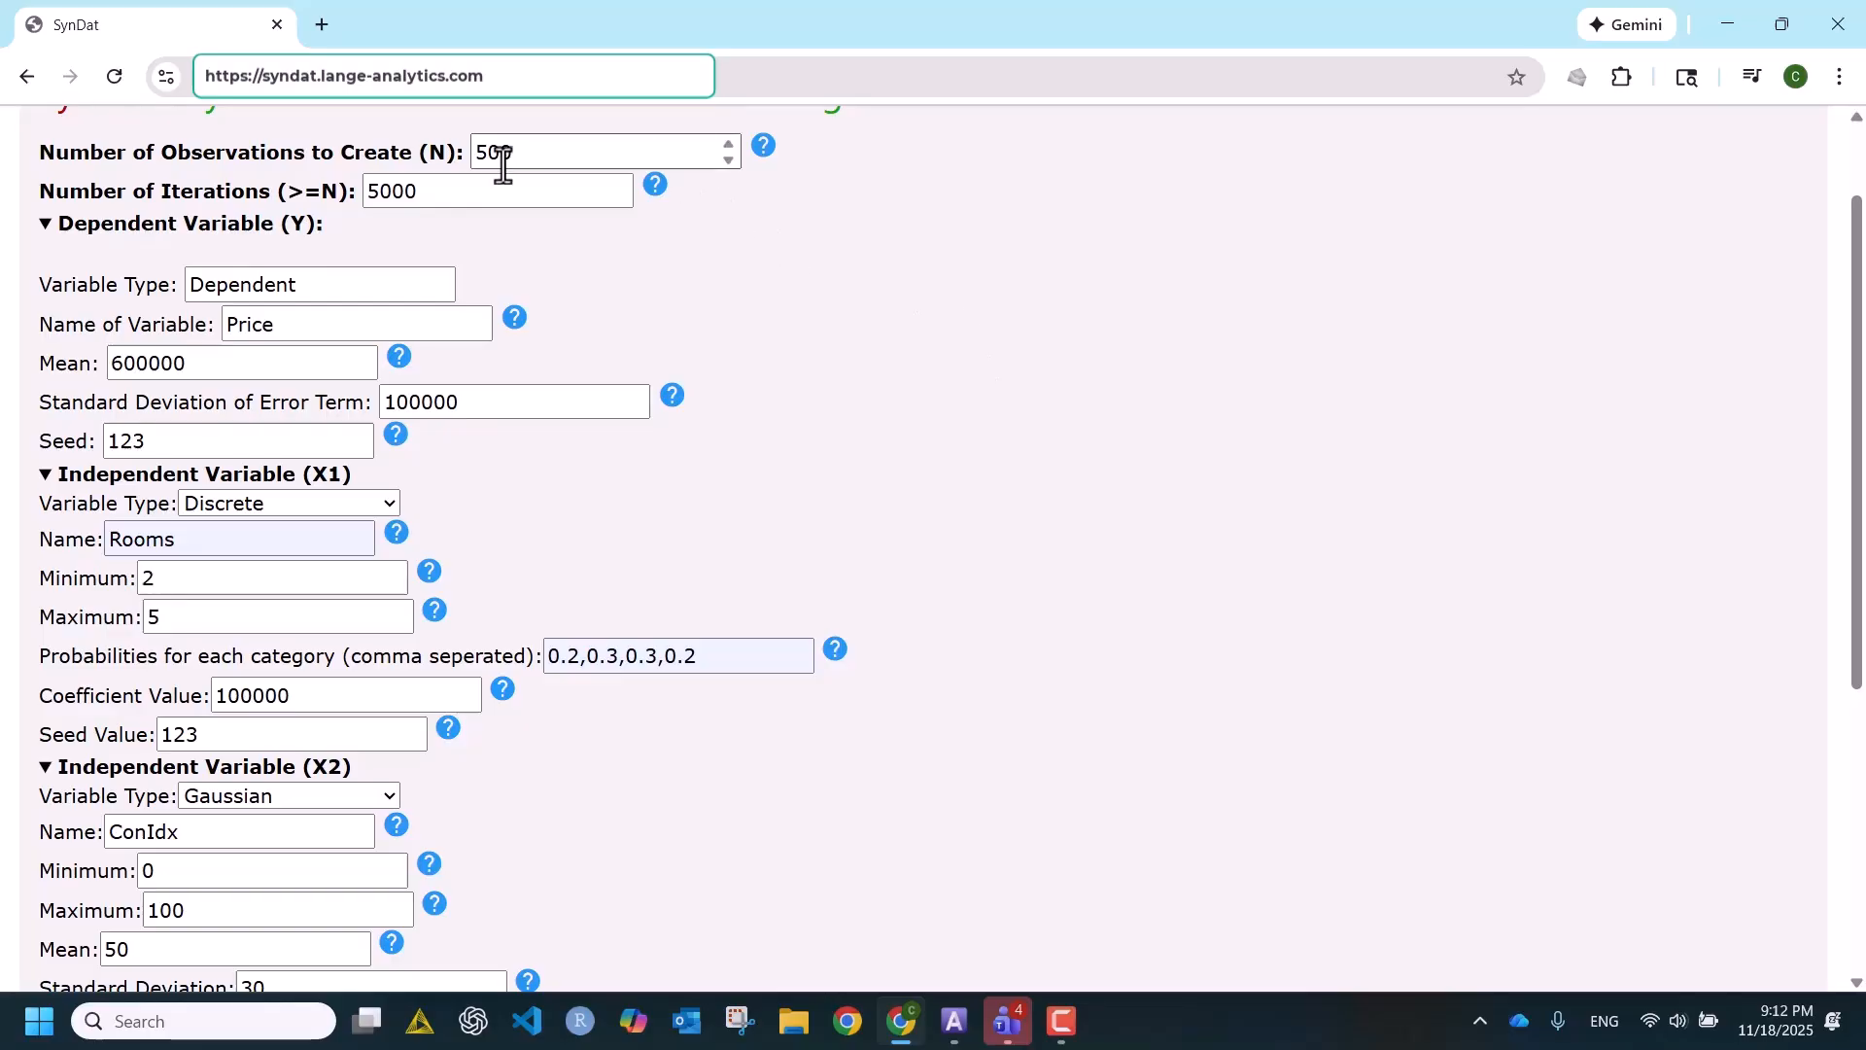
pyautogui.moveTo(516, 149); pyautogui.dragTo(452, 185)
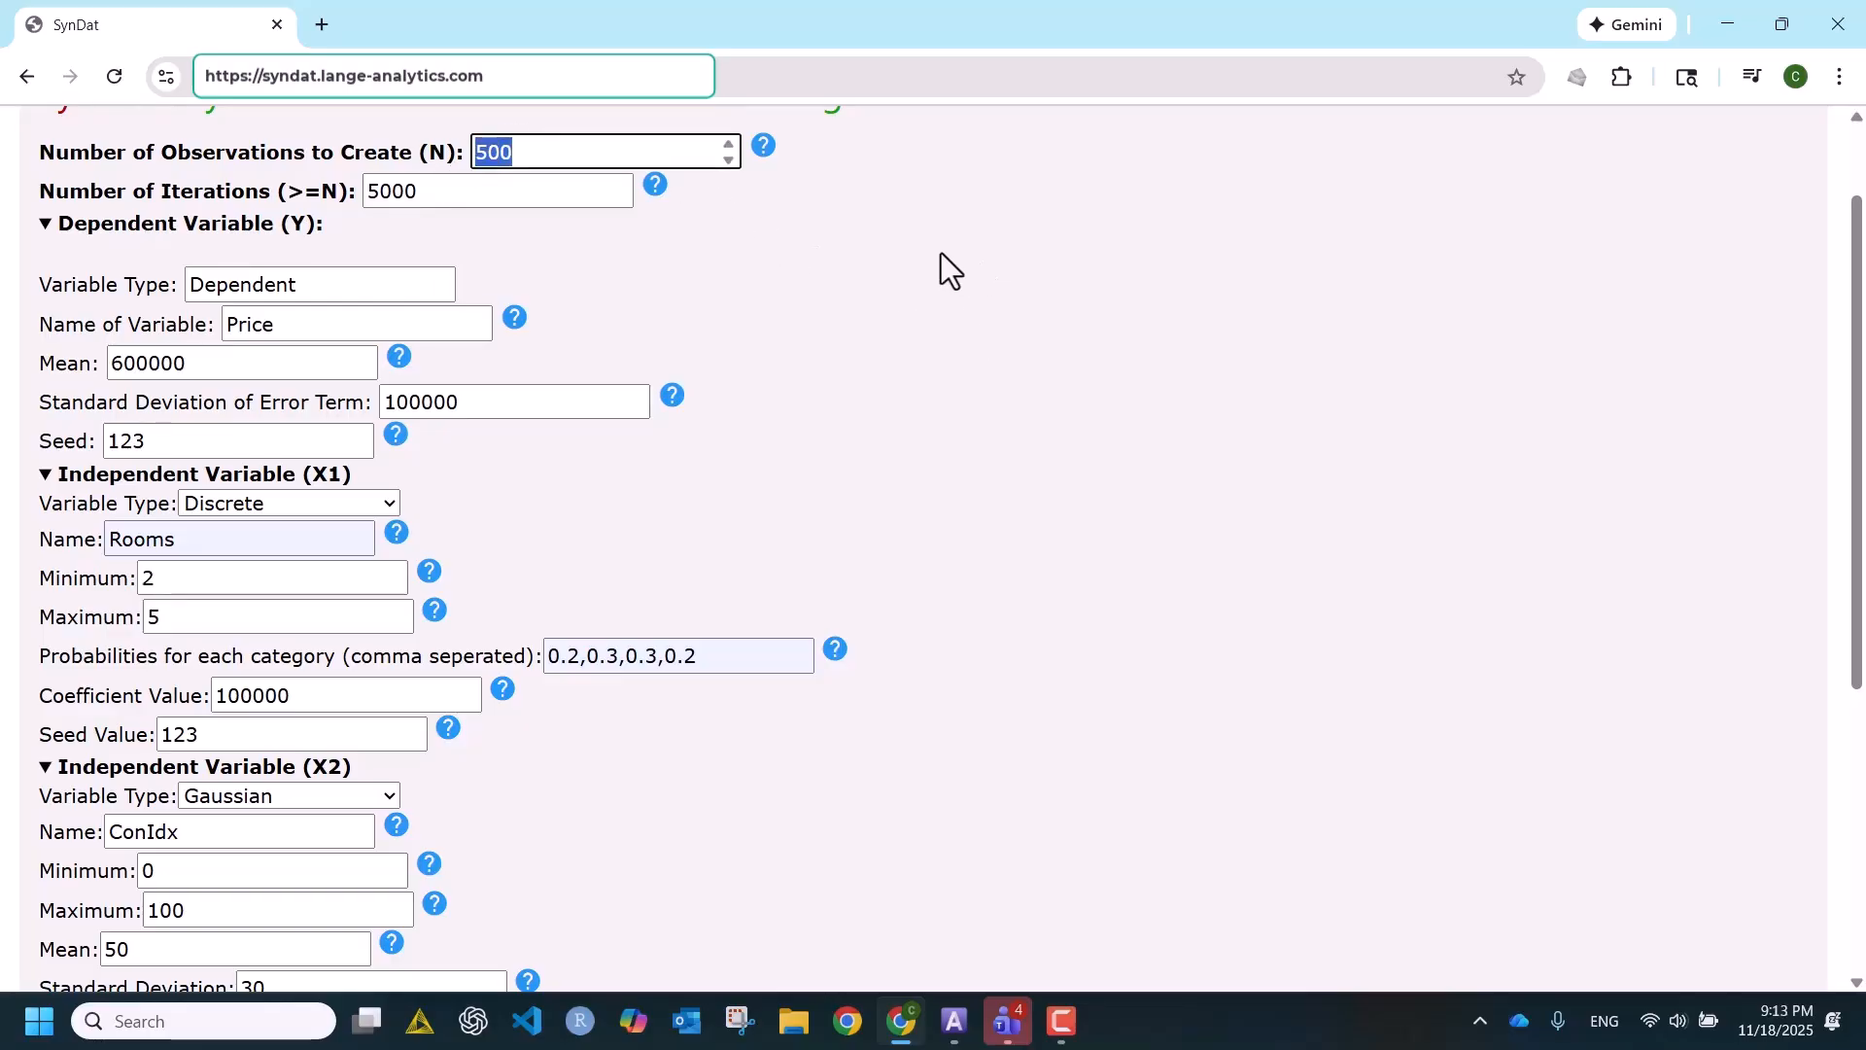
# - Expand independent variable X3 and check its type, name, minimum and maximum
pyautogui.scroll(-1, 941, 254)
pyautogui.scroll(-2, 941, 254)
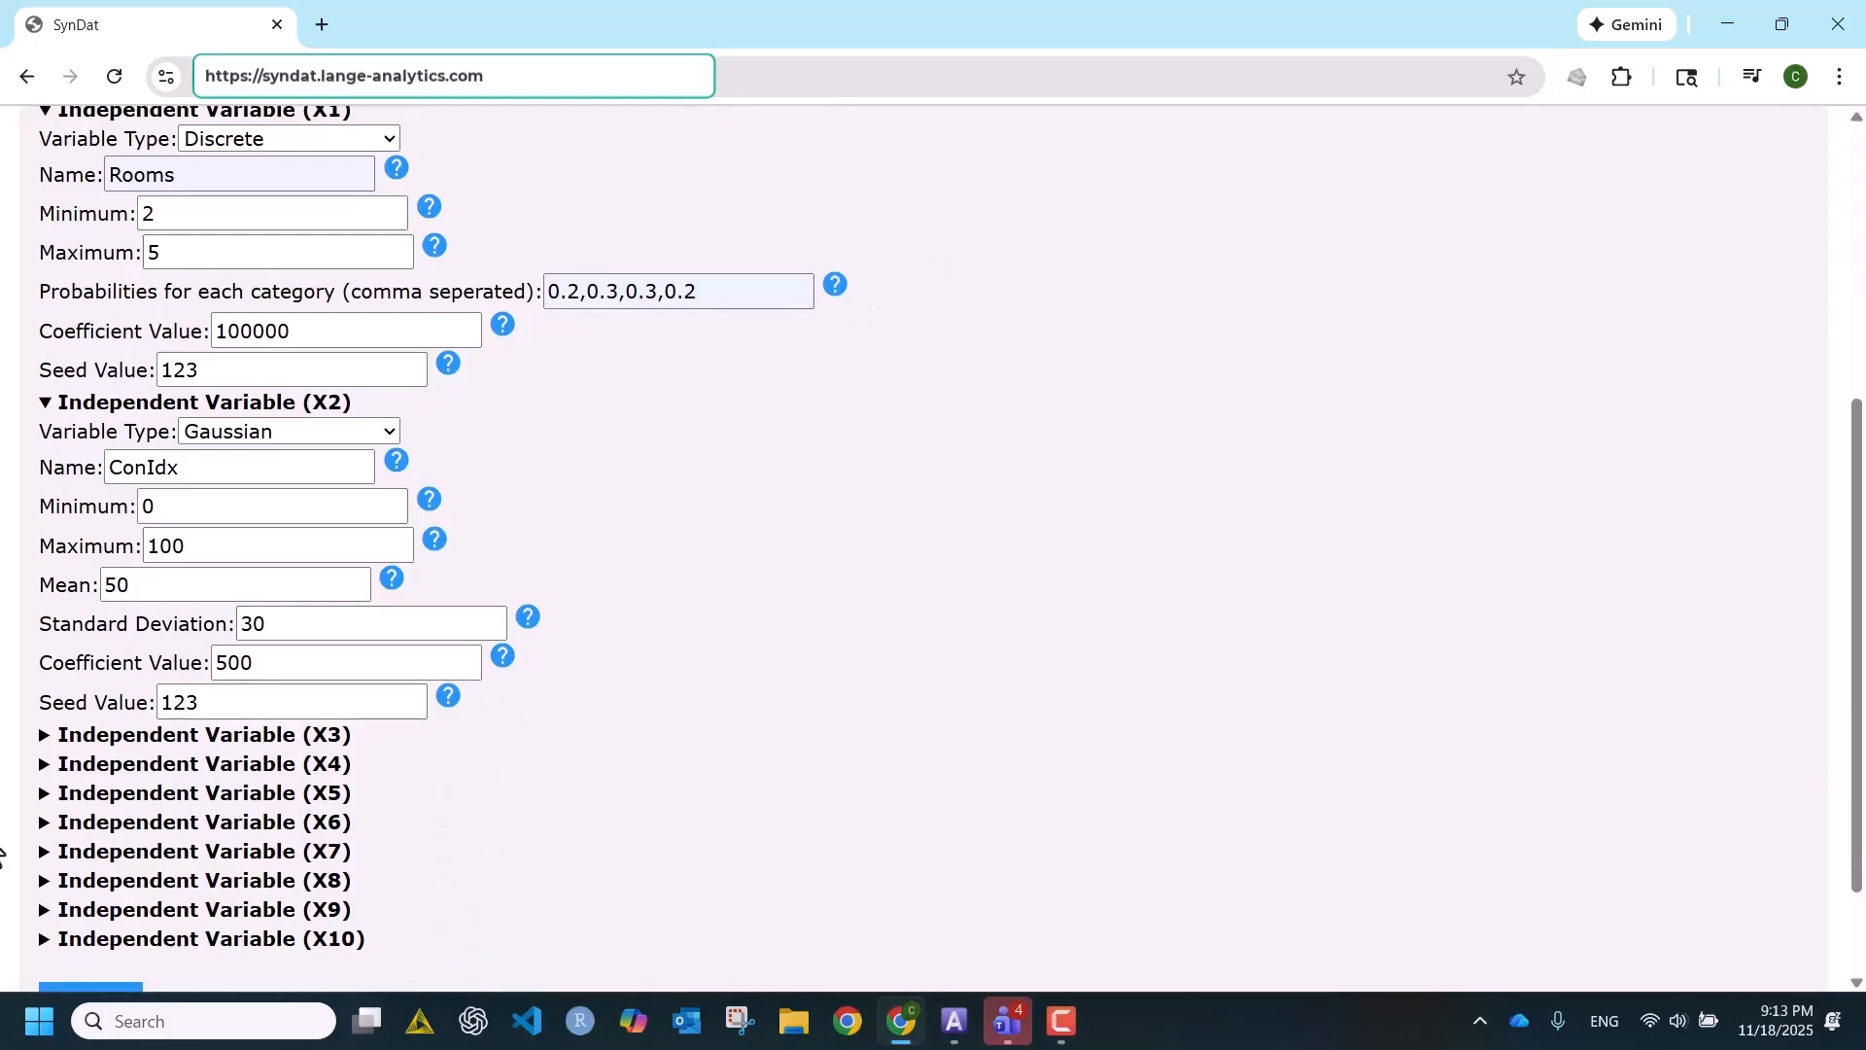
pyautogui.click(45, 736)
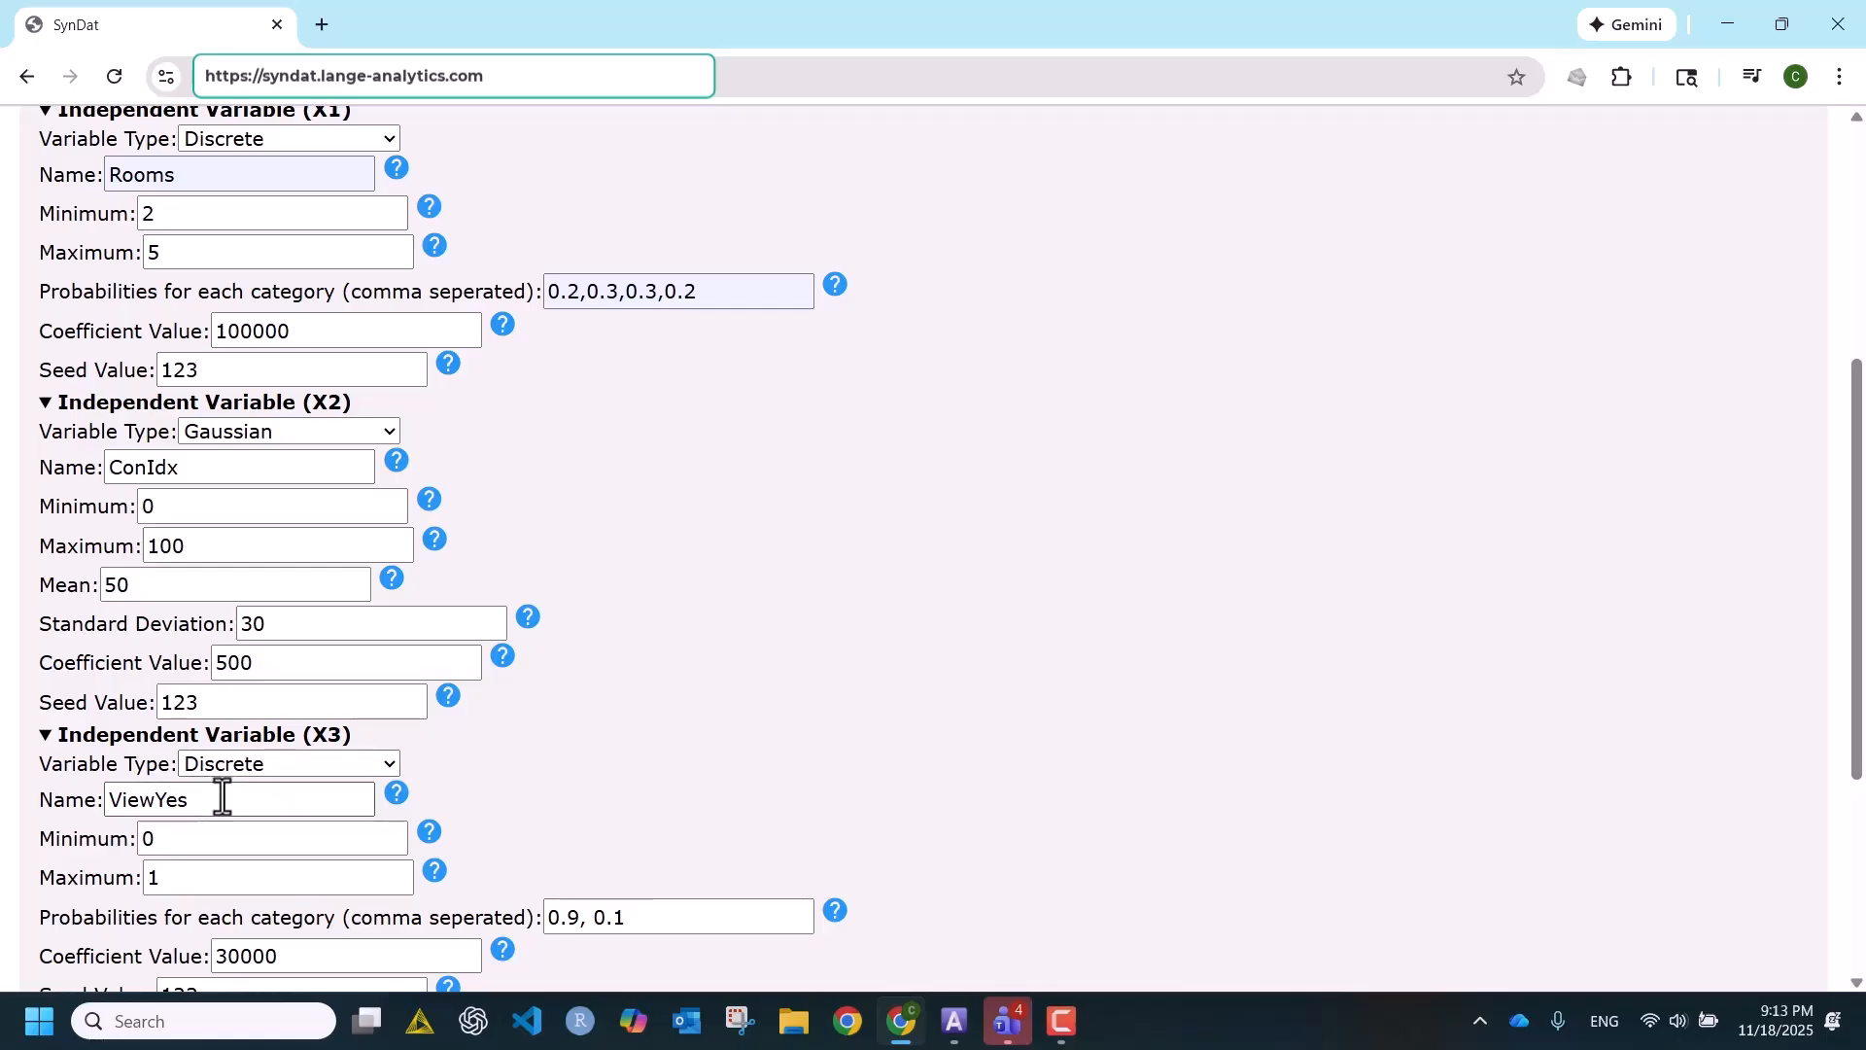
pyautogui.click(192, 844)
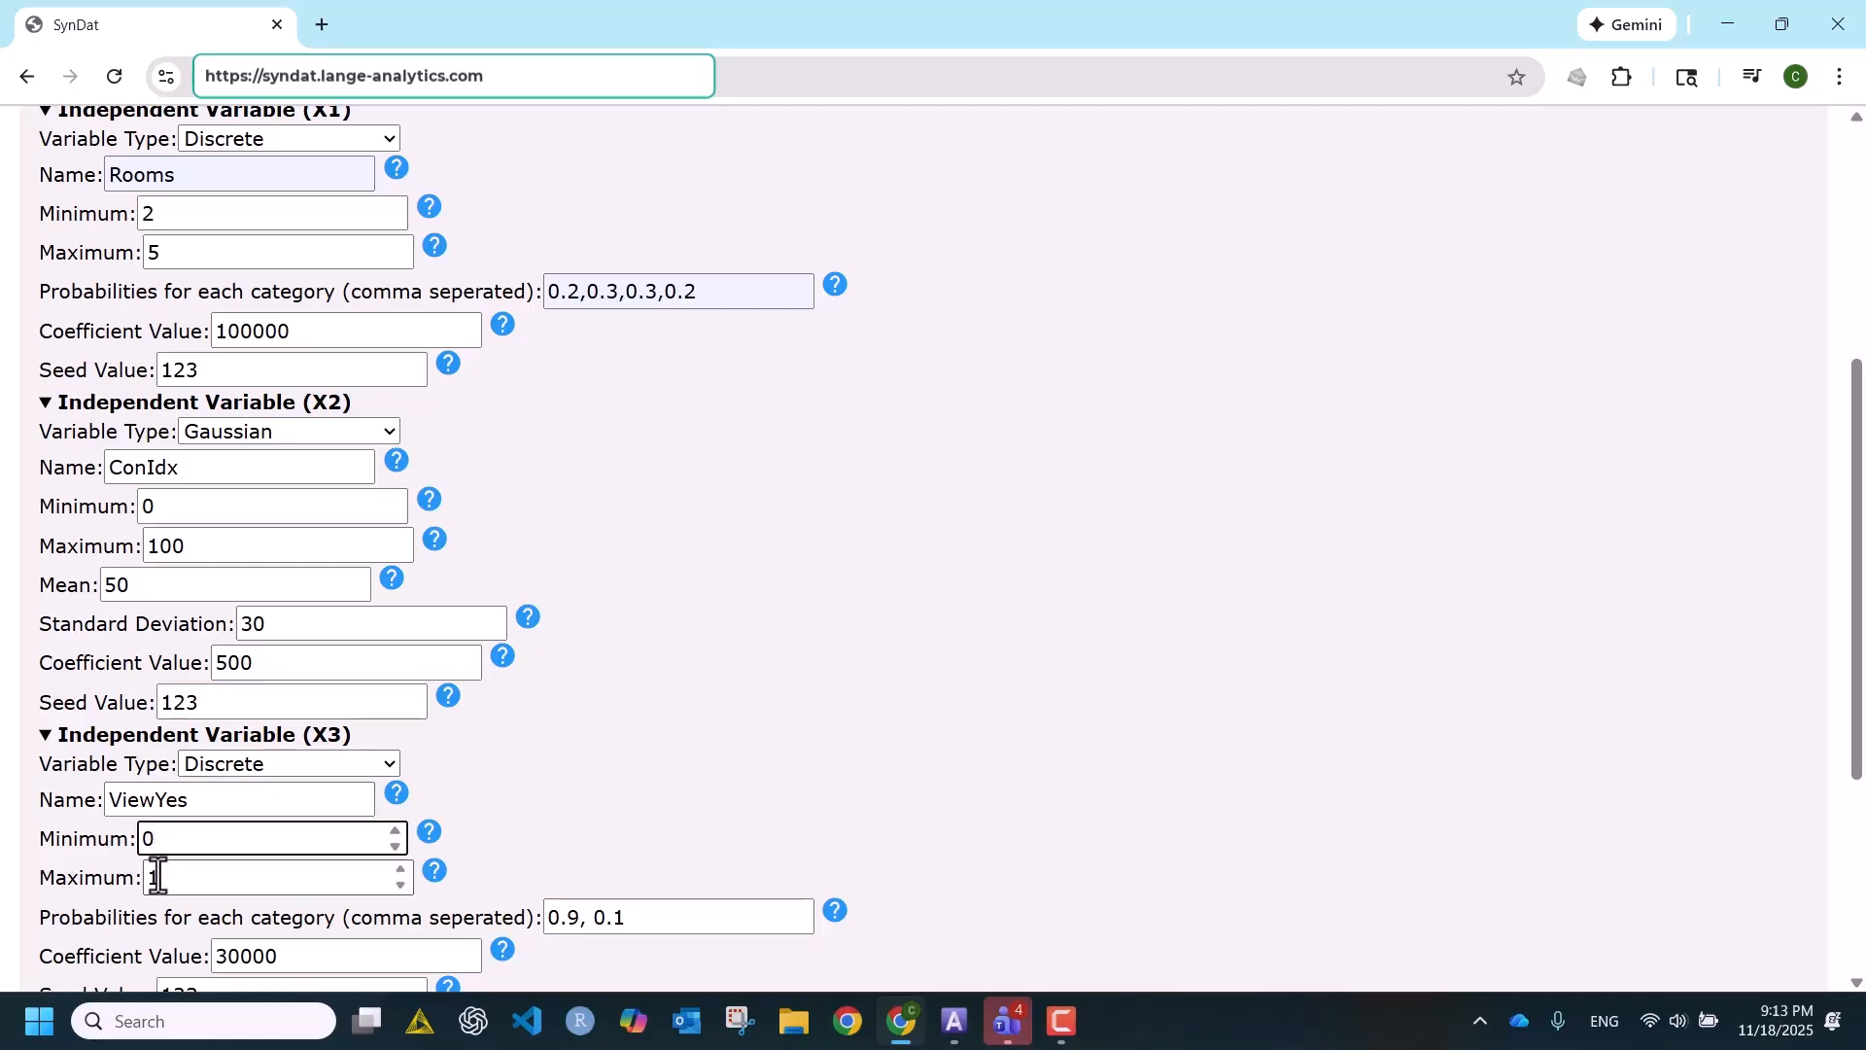
pyautogui.click(179, 878)
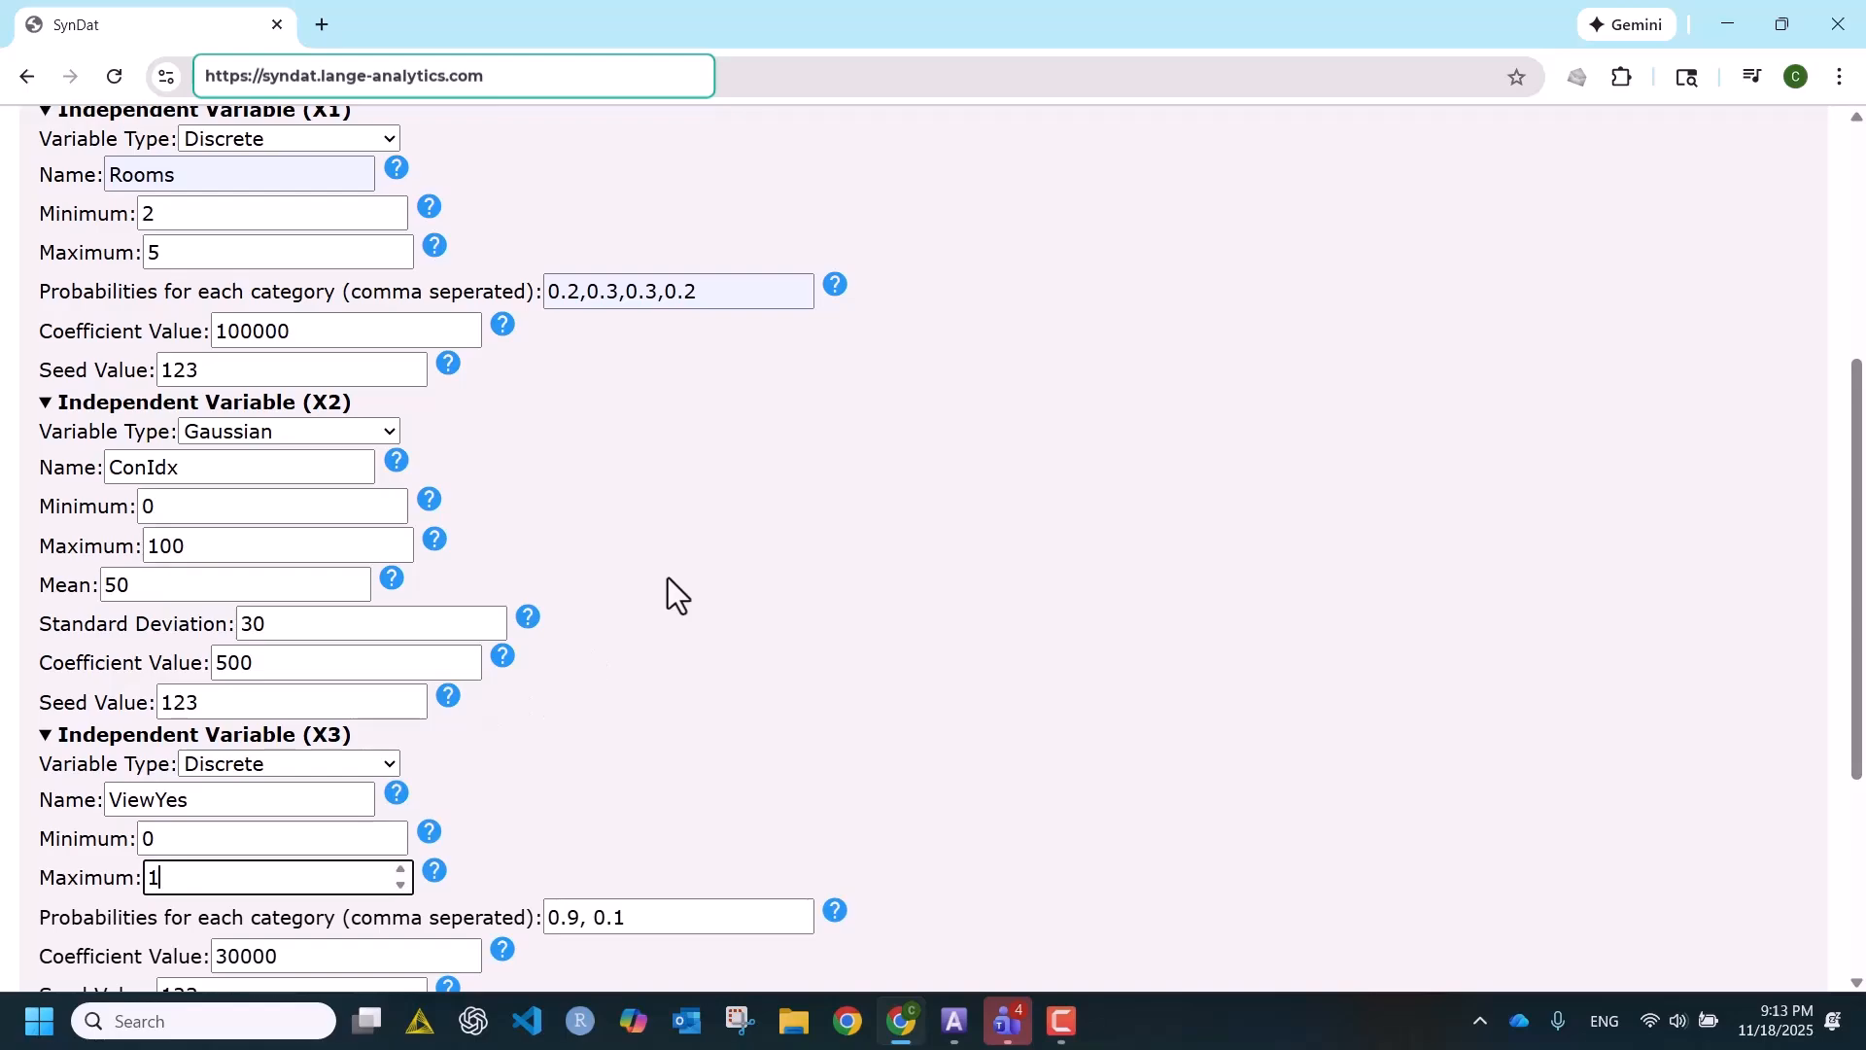
# - Examine the category probabilities of the ViewYes variable, particularly the probability of its second category
pyautogui.scroll(-1, 668, 583)
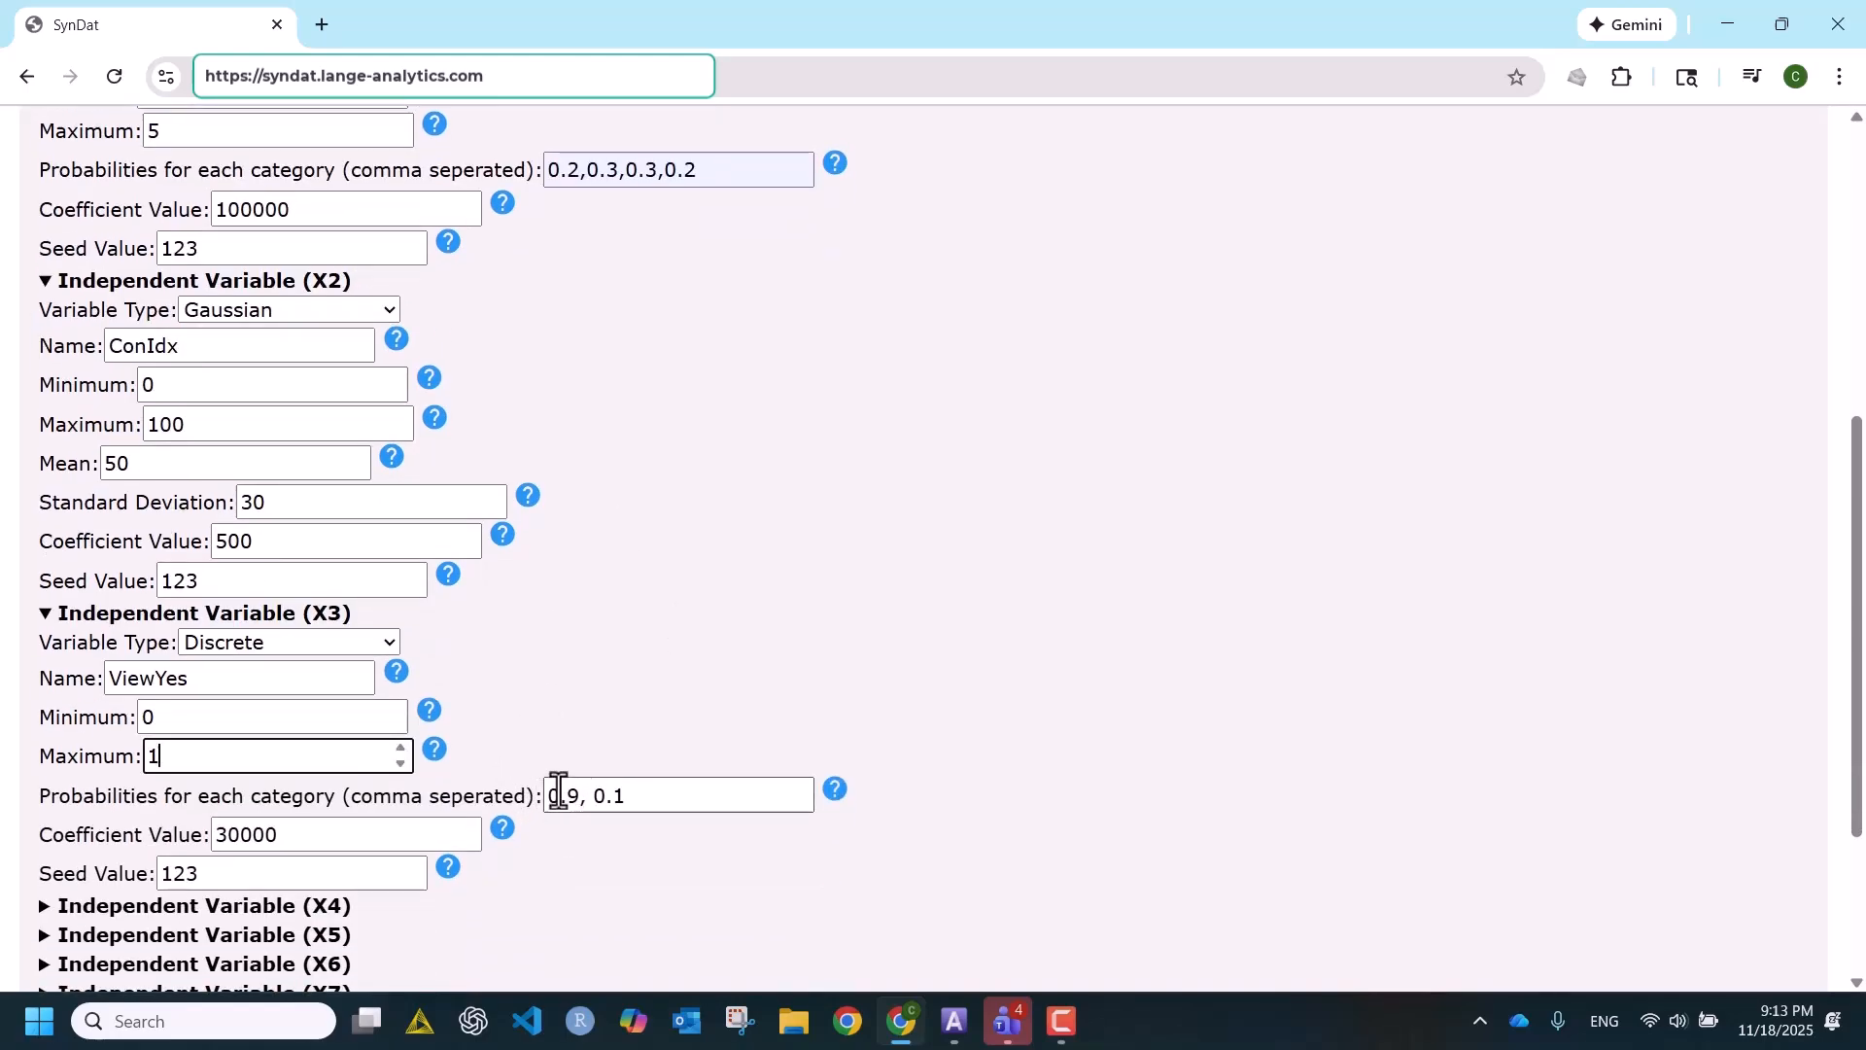
pyautogui.click(595, 795)
pyautogui.doubleClick(596, 795)
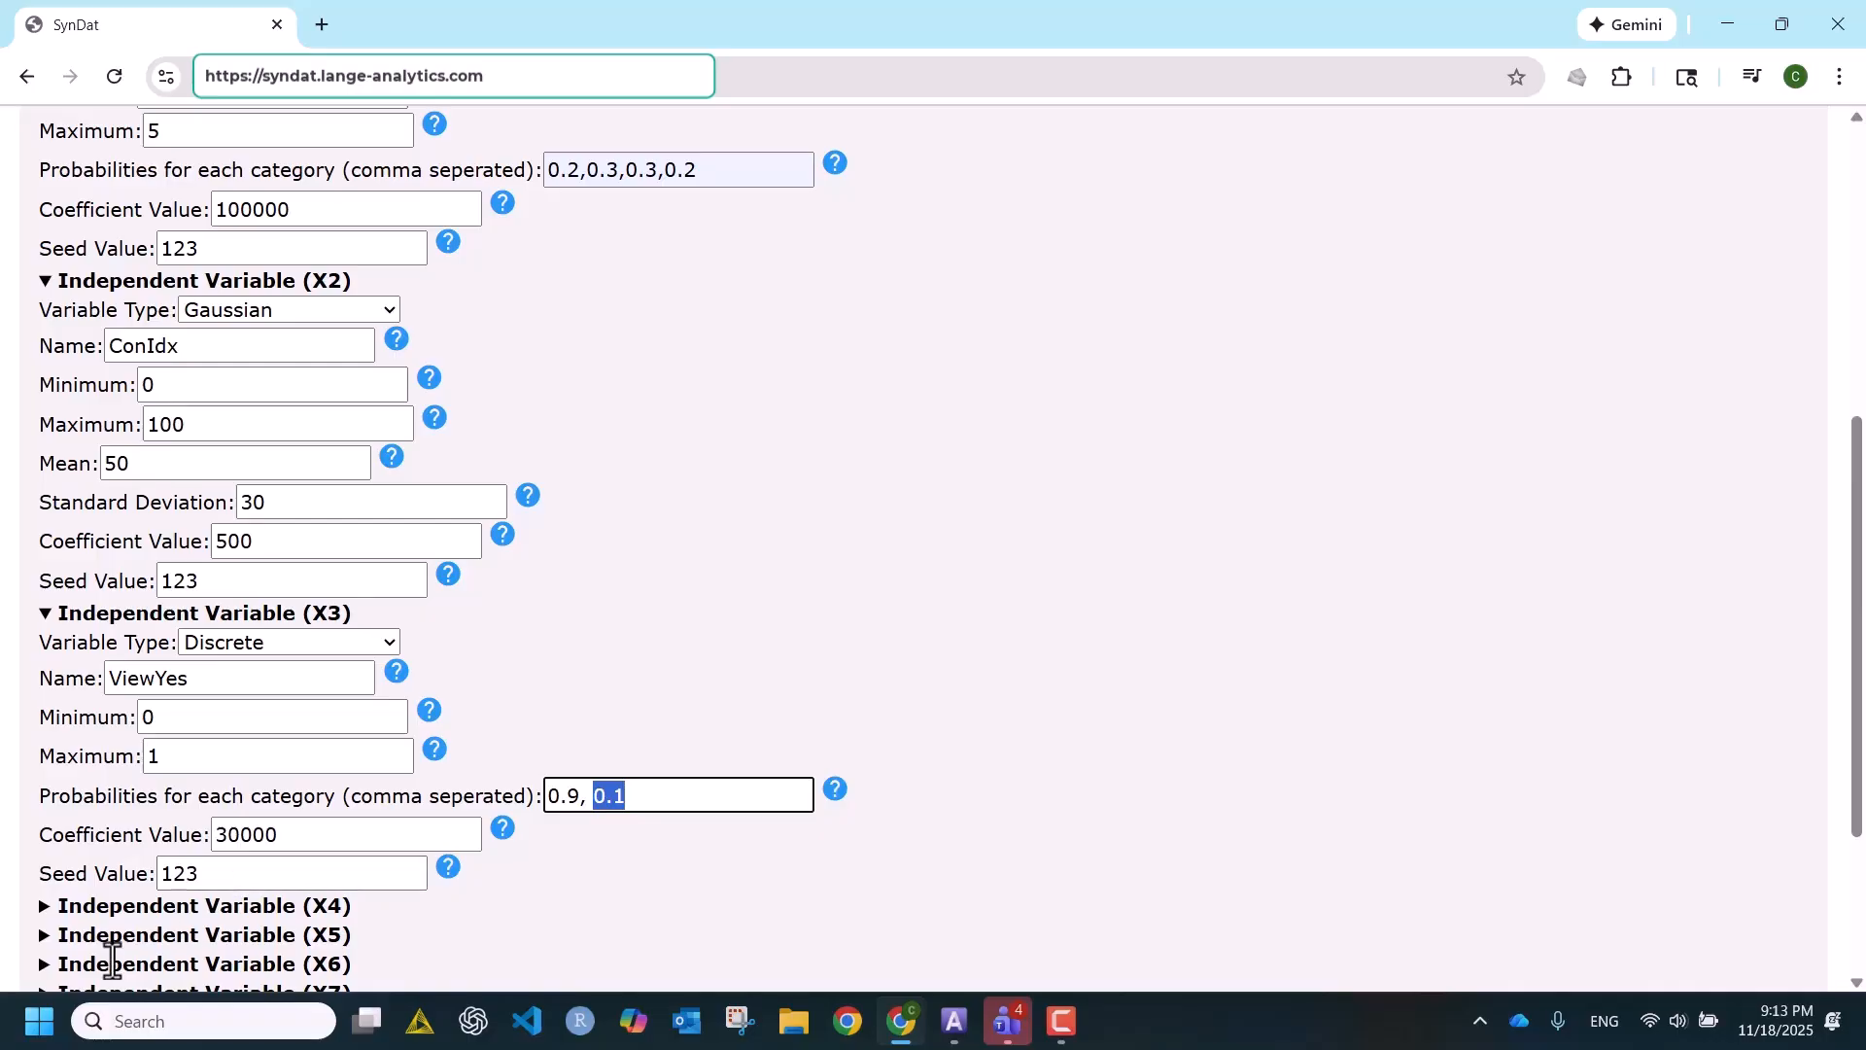
# - Expand independent variable X4 and review its type, name, value range and coefficient value
pyautogui.click(44, 905)
pyautogui.scroll(-2, 814, 875)
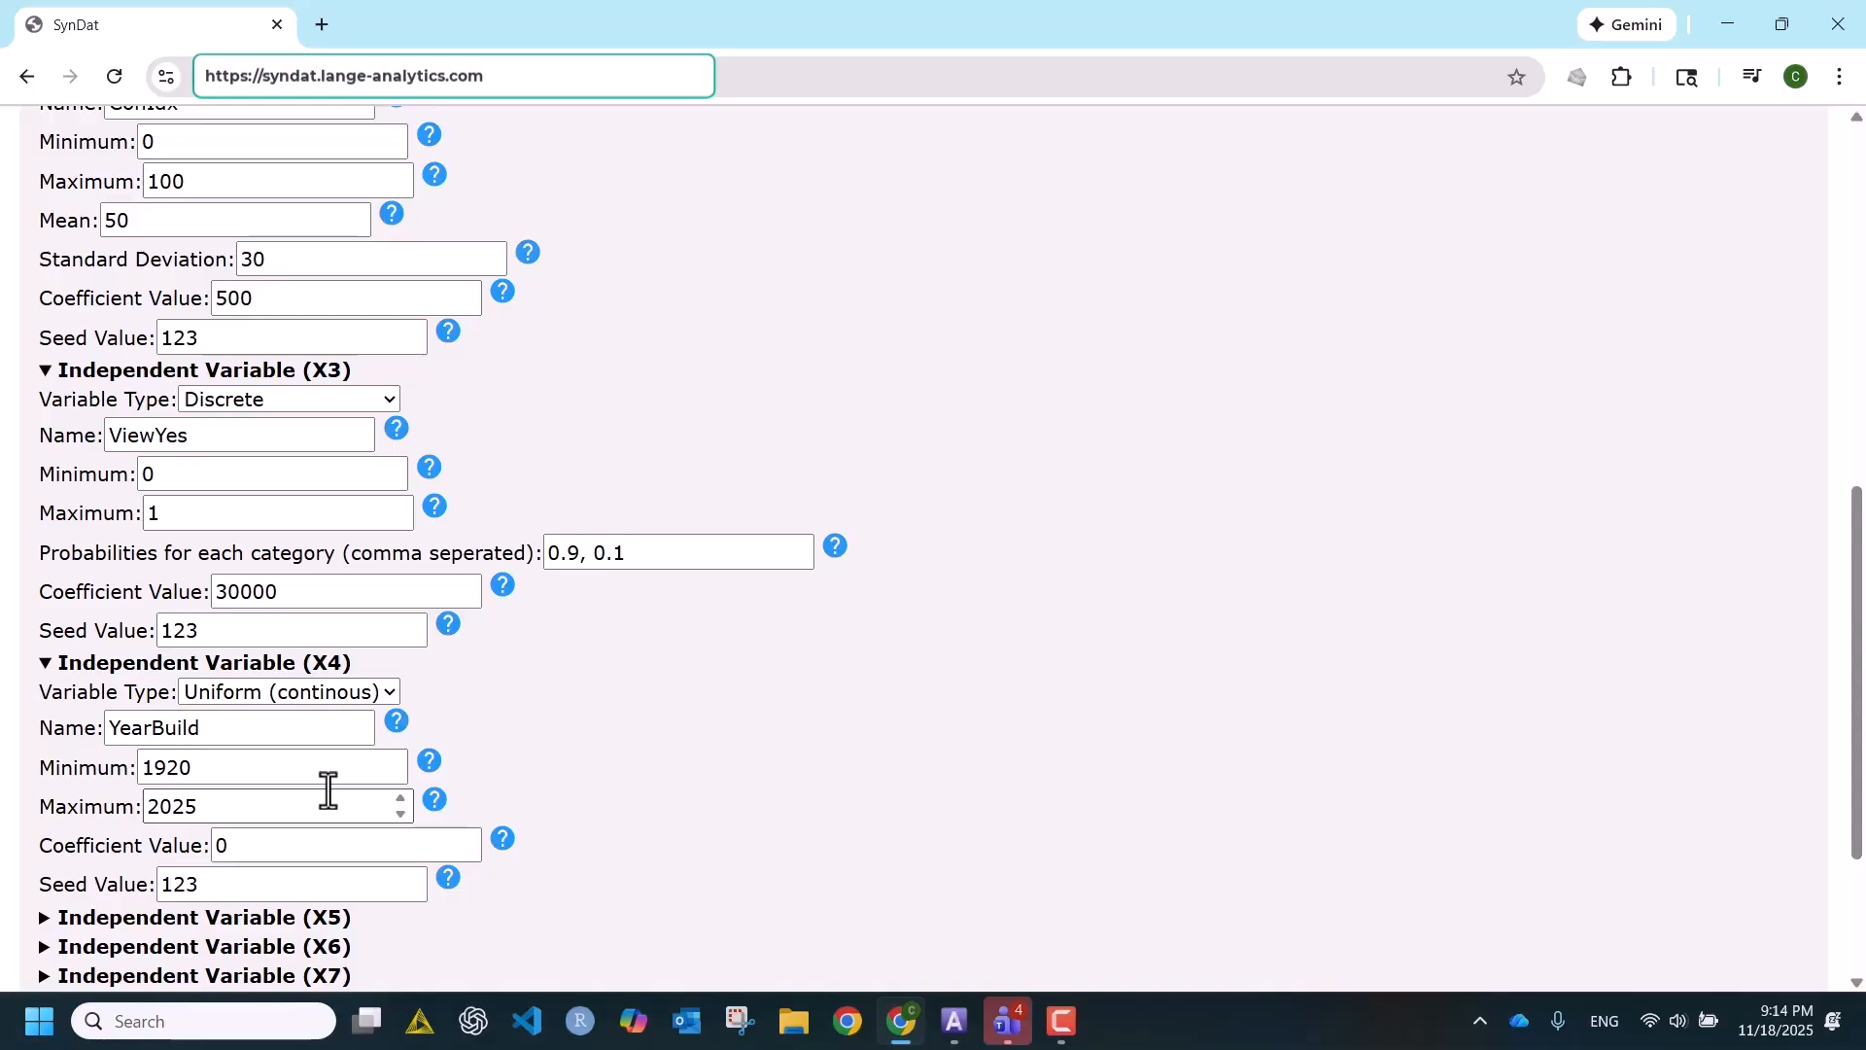
pyautogui.moveTo(279, 850); pyautogui.dragTo(217, 845)
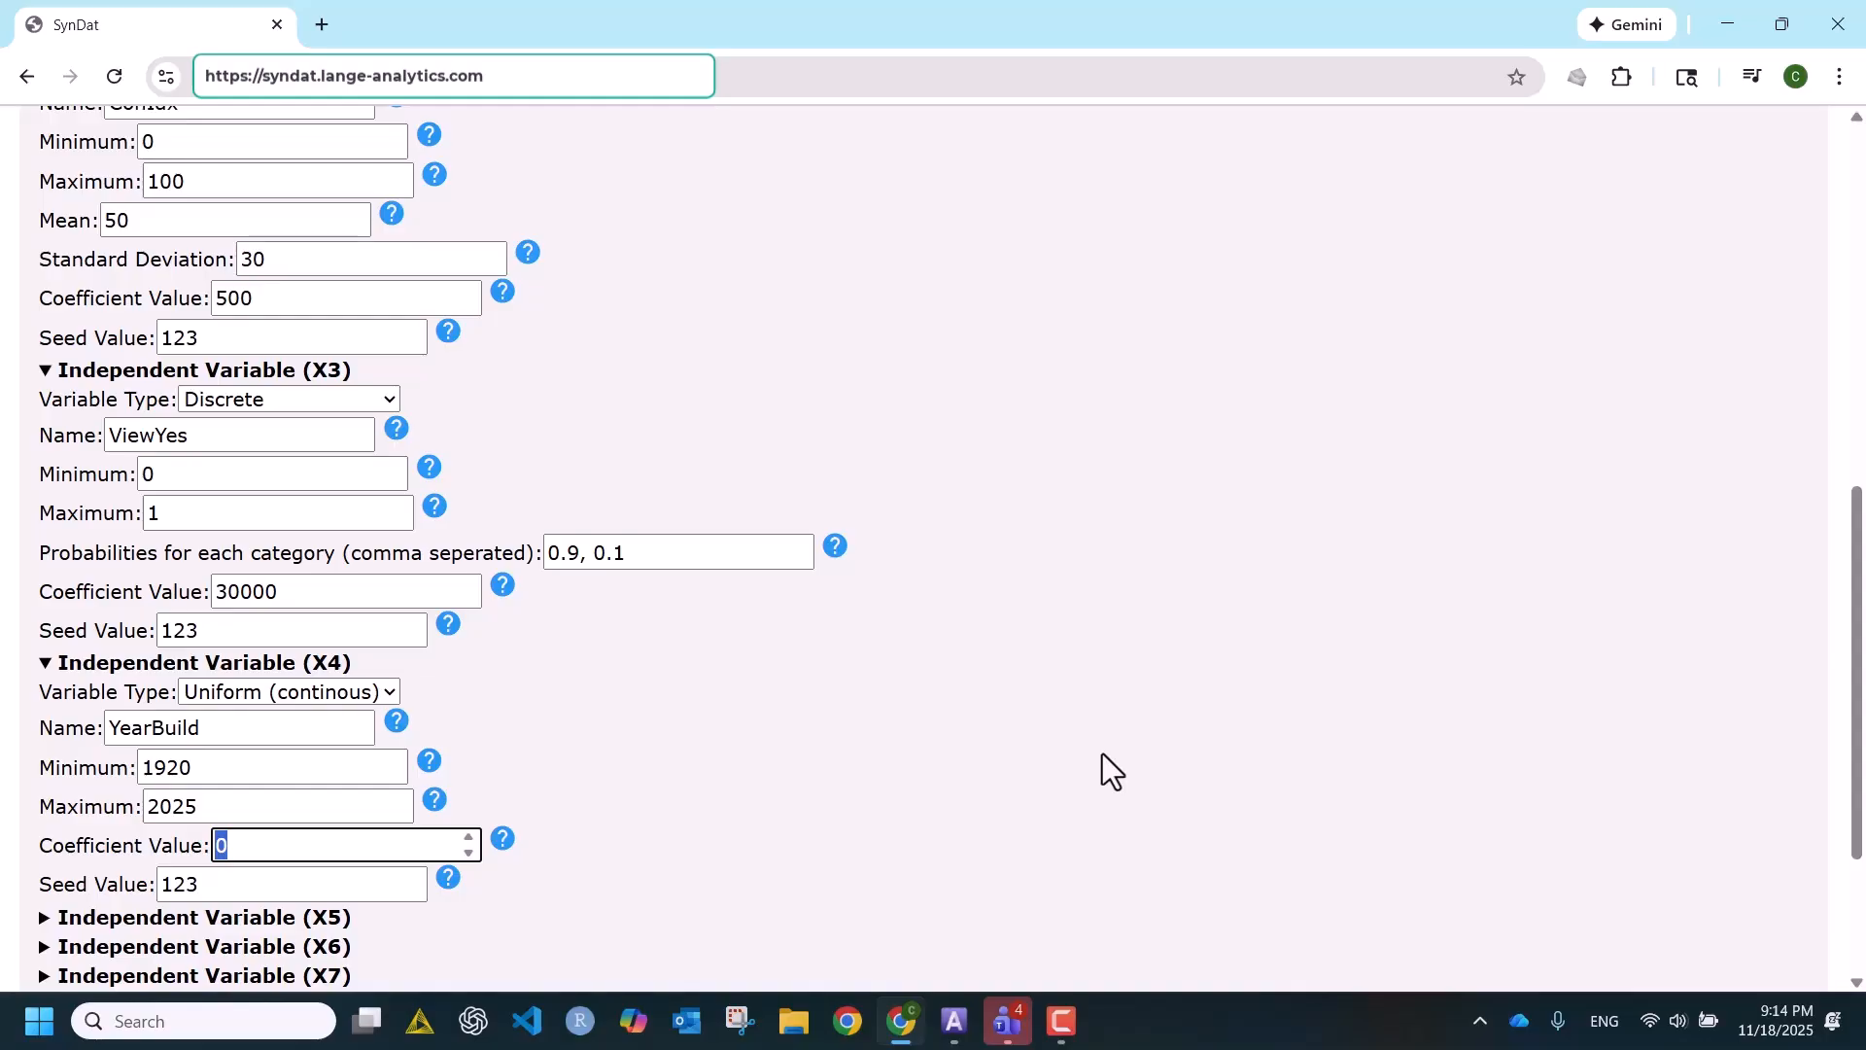
pyautogui.click(228, 846)
# - Generate the synthetic dataset and save it as DataResults.csv in the AaaTempOnC folder, replacing the existing file
pyautogui.scroll(-3, 943, 678)
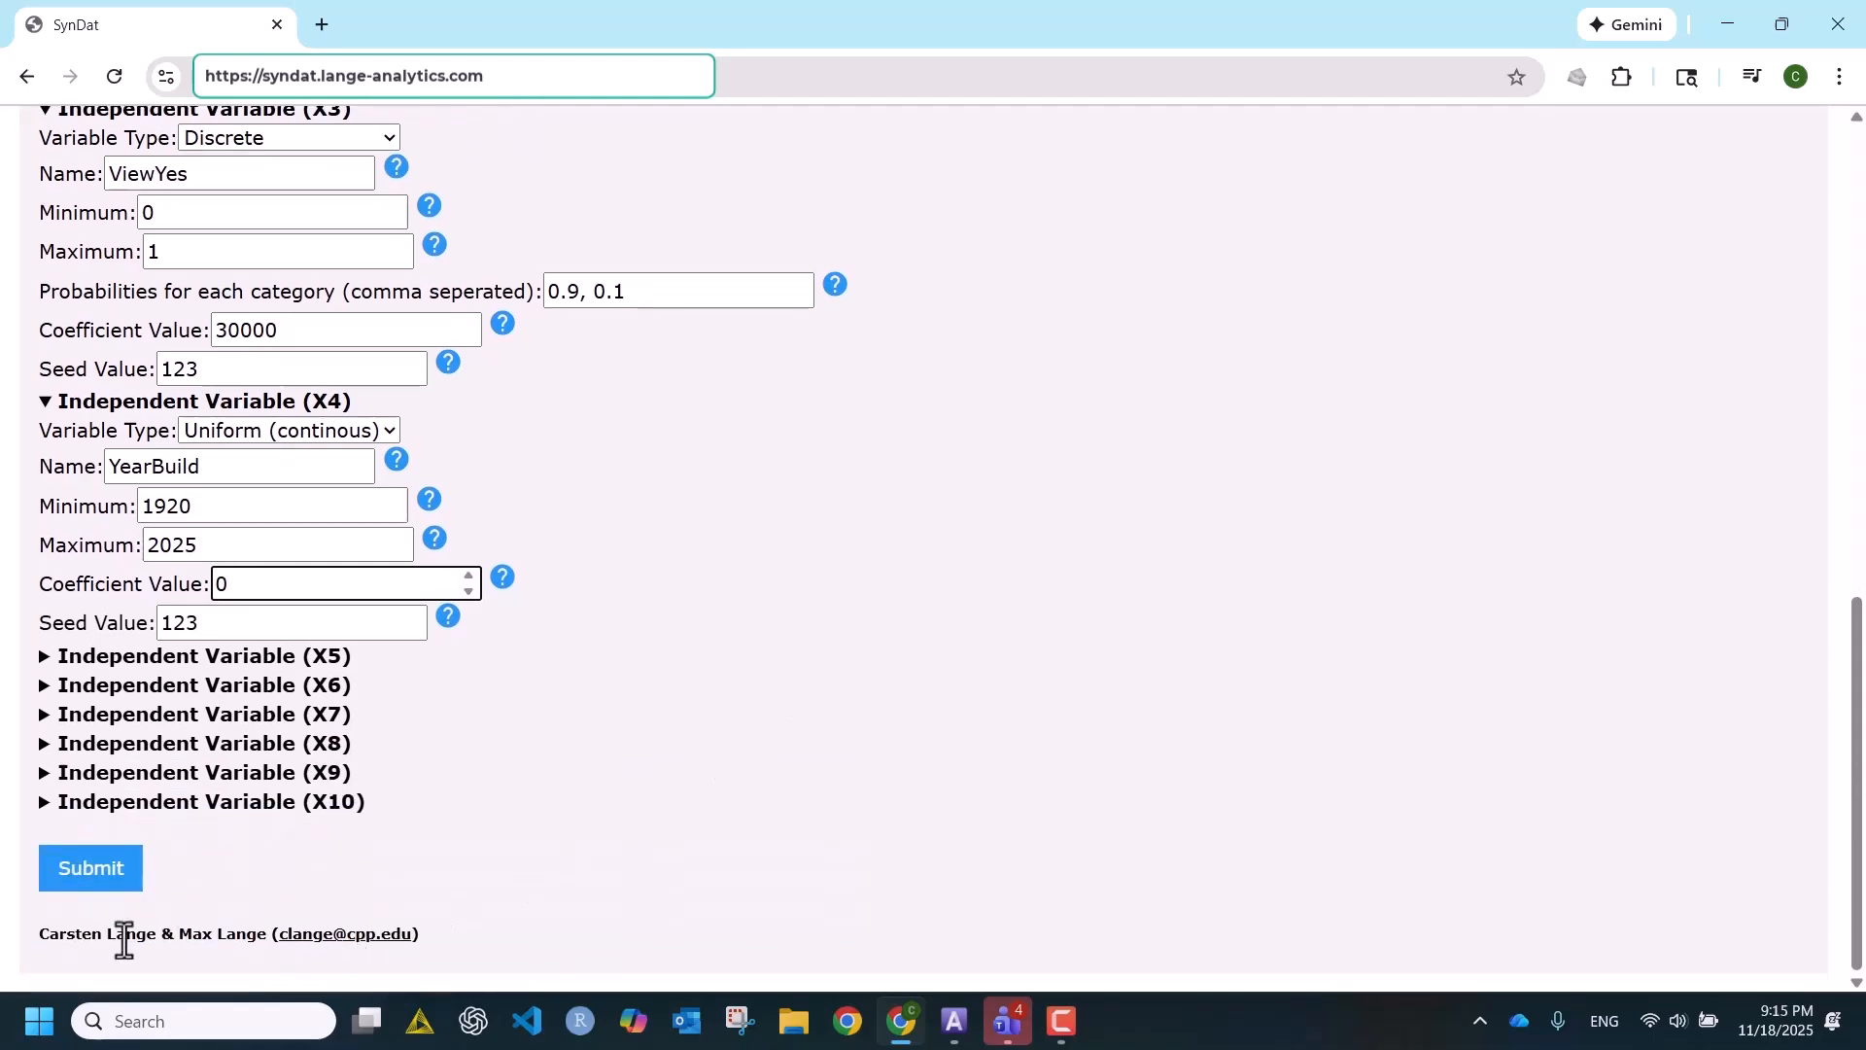
pyautogui.click(83, 875)
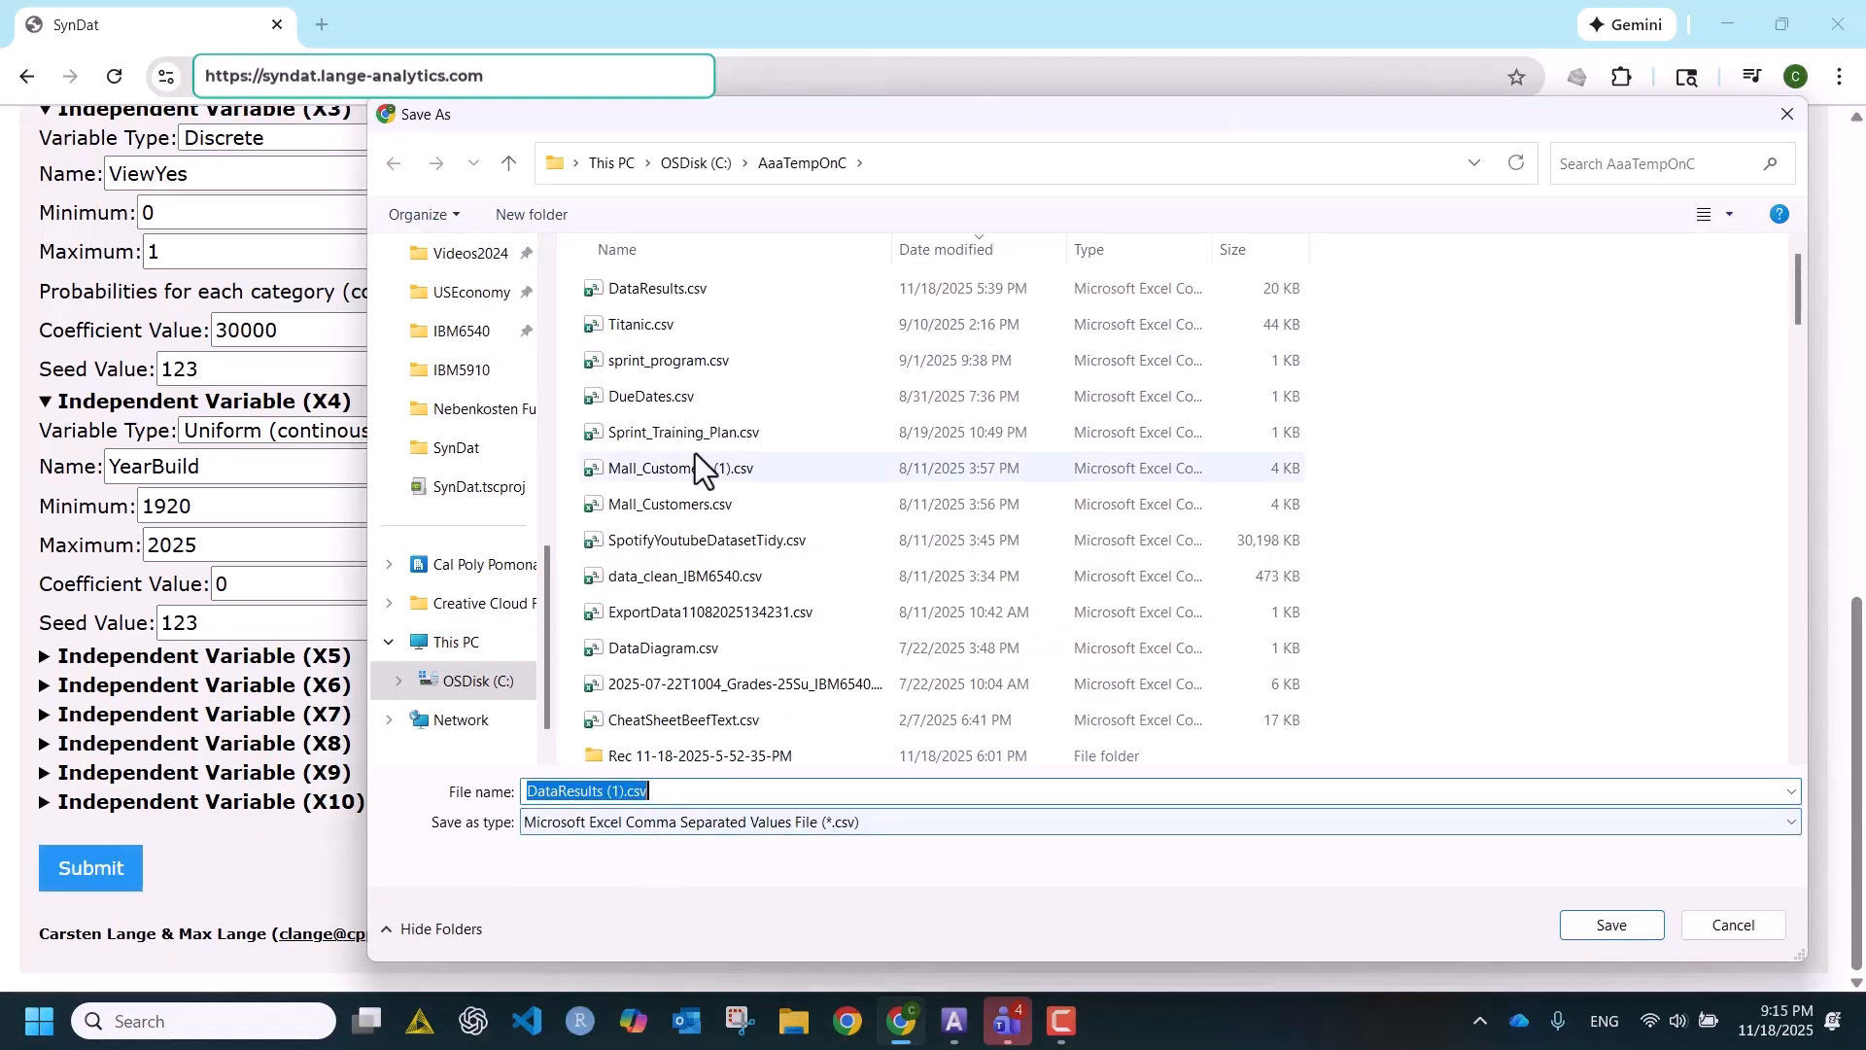
pyautogui.click(646, 289)
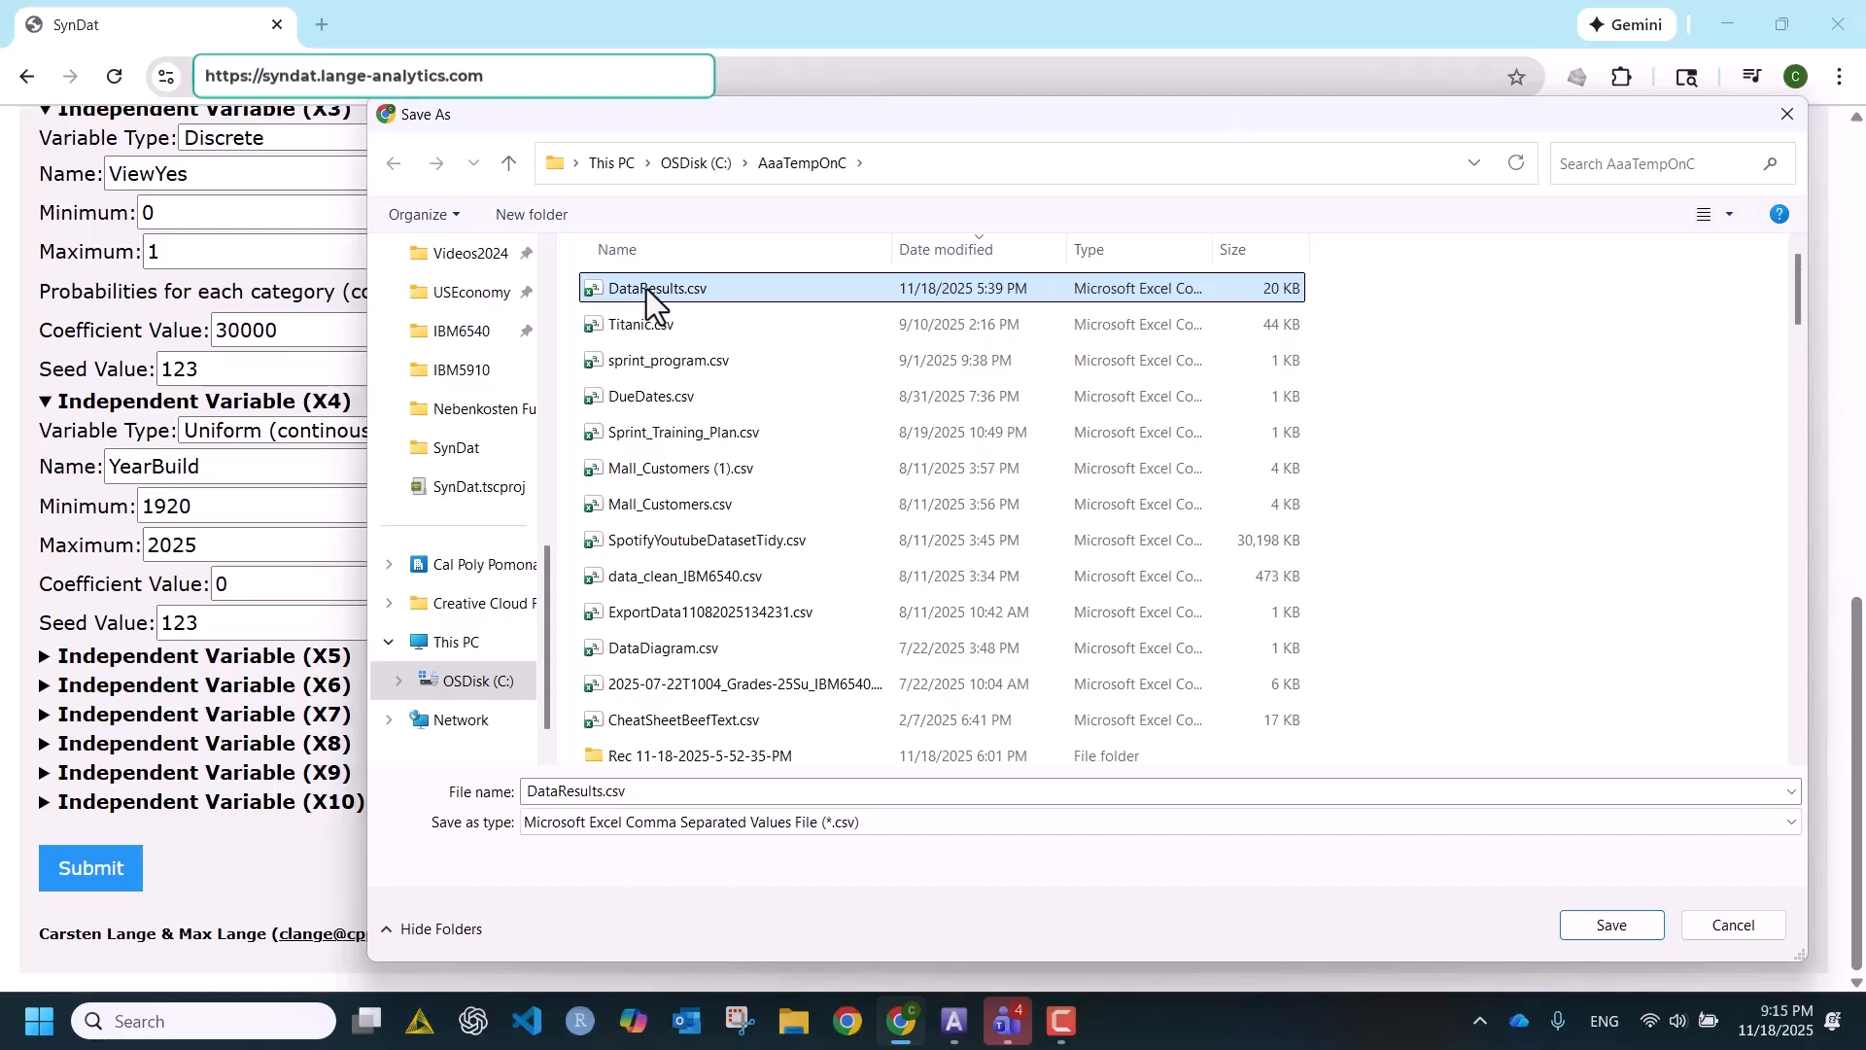
pyautogui.click(1619, 933)
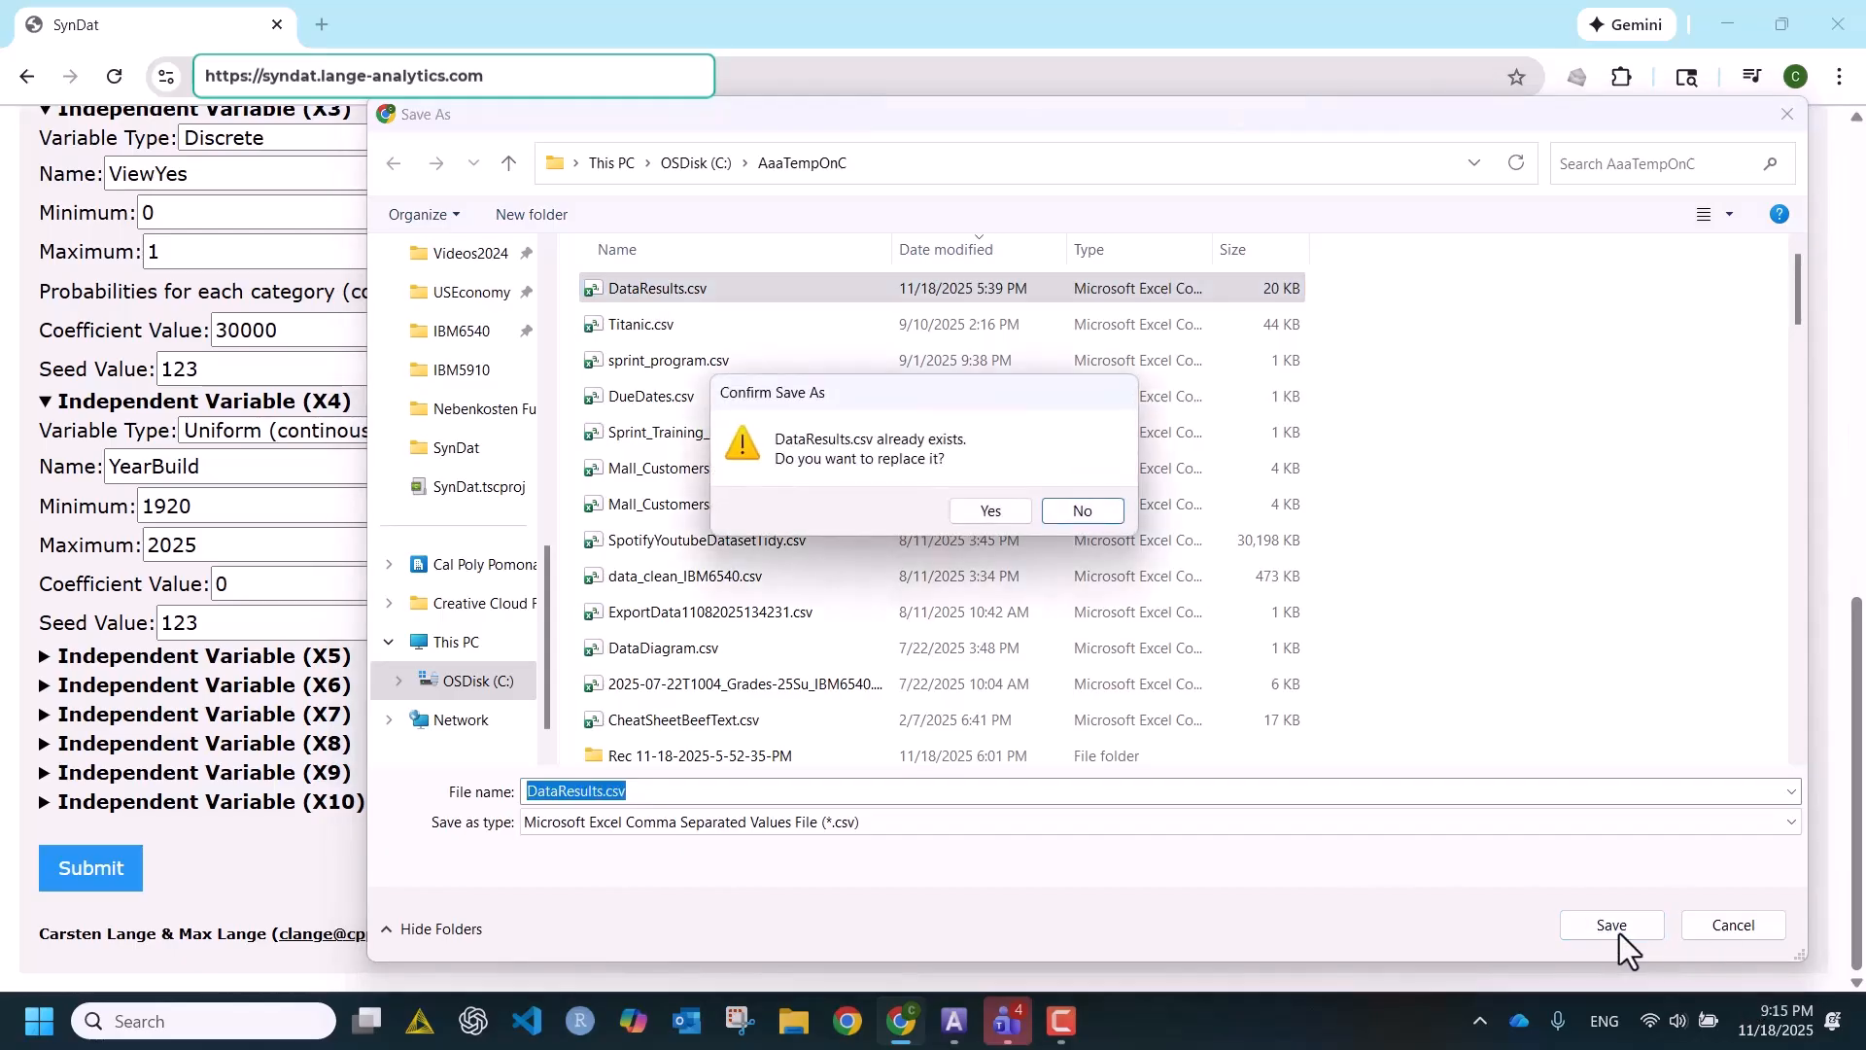
pyautogui.click(1006, 525)
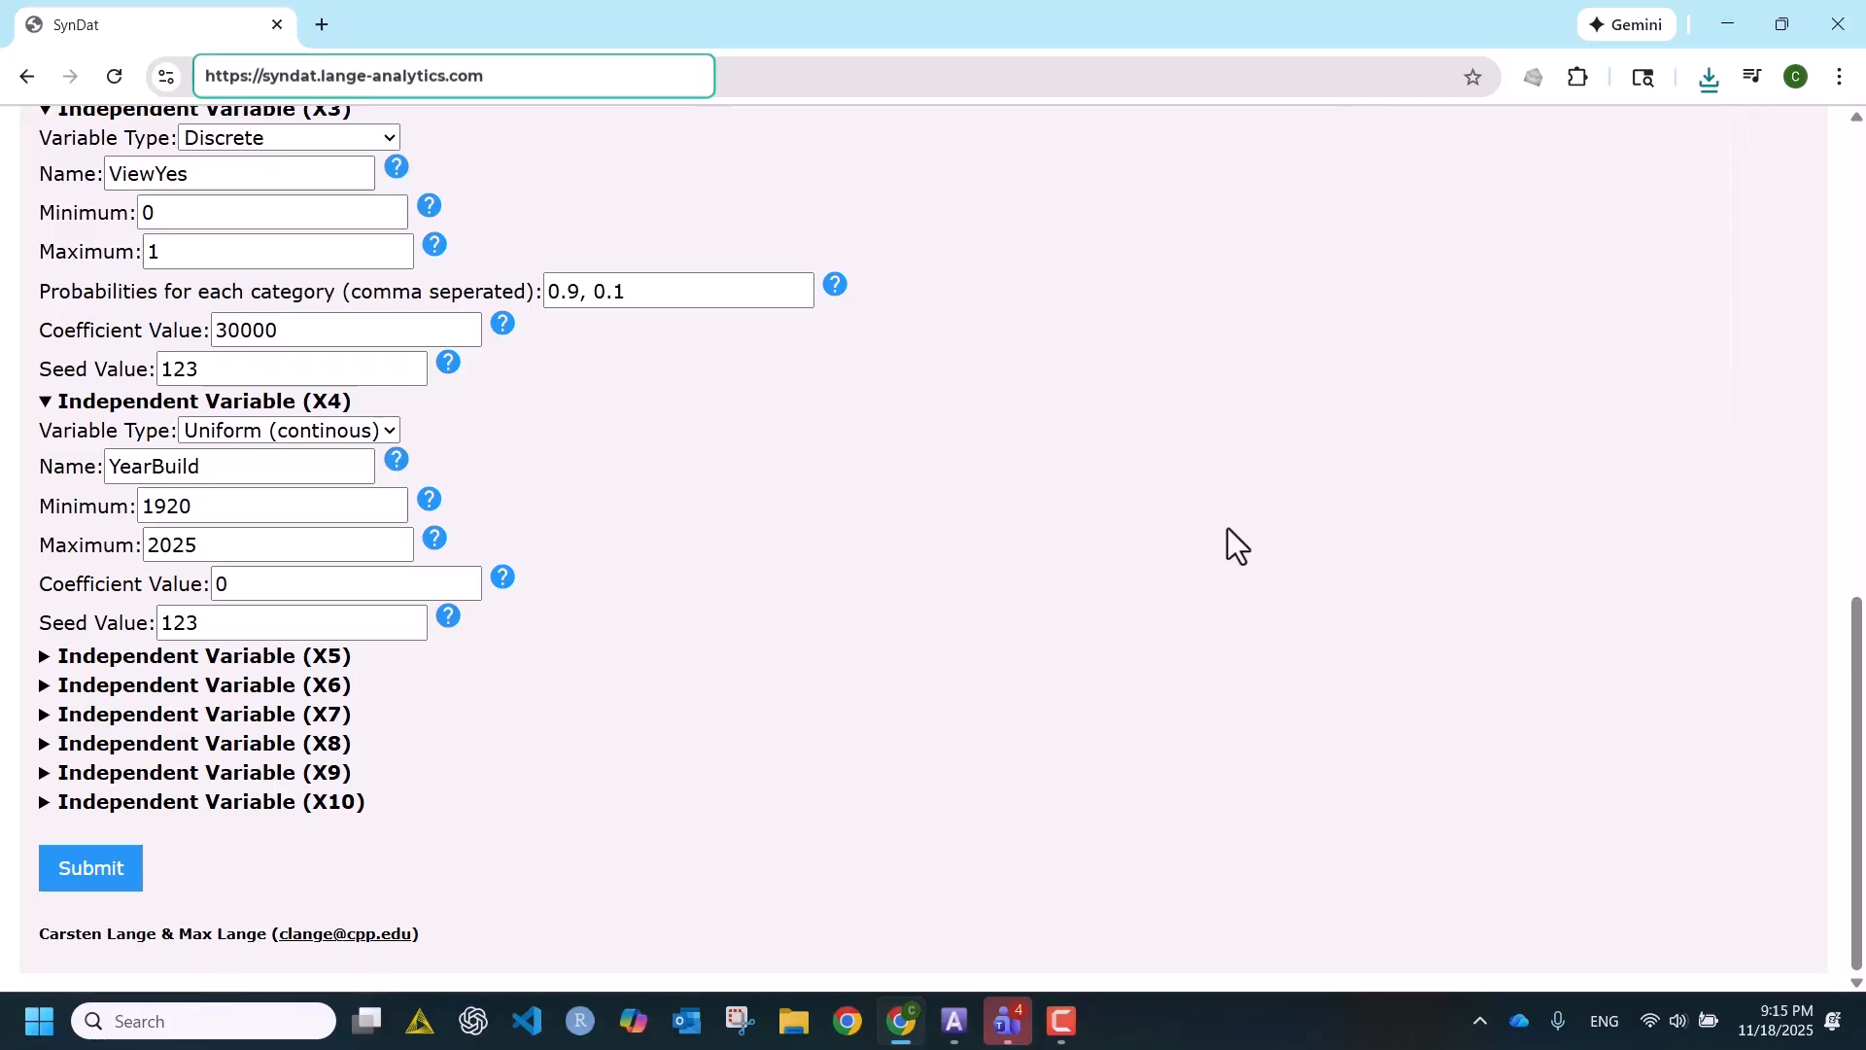
# - Open the Test It page and upload DataResults.csv for analysis
pyautogui.scroll(10, 1228, 528)
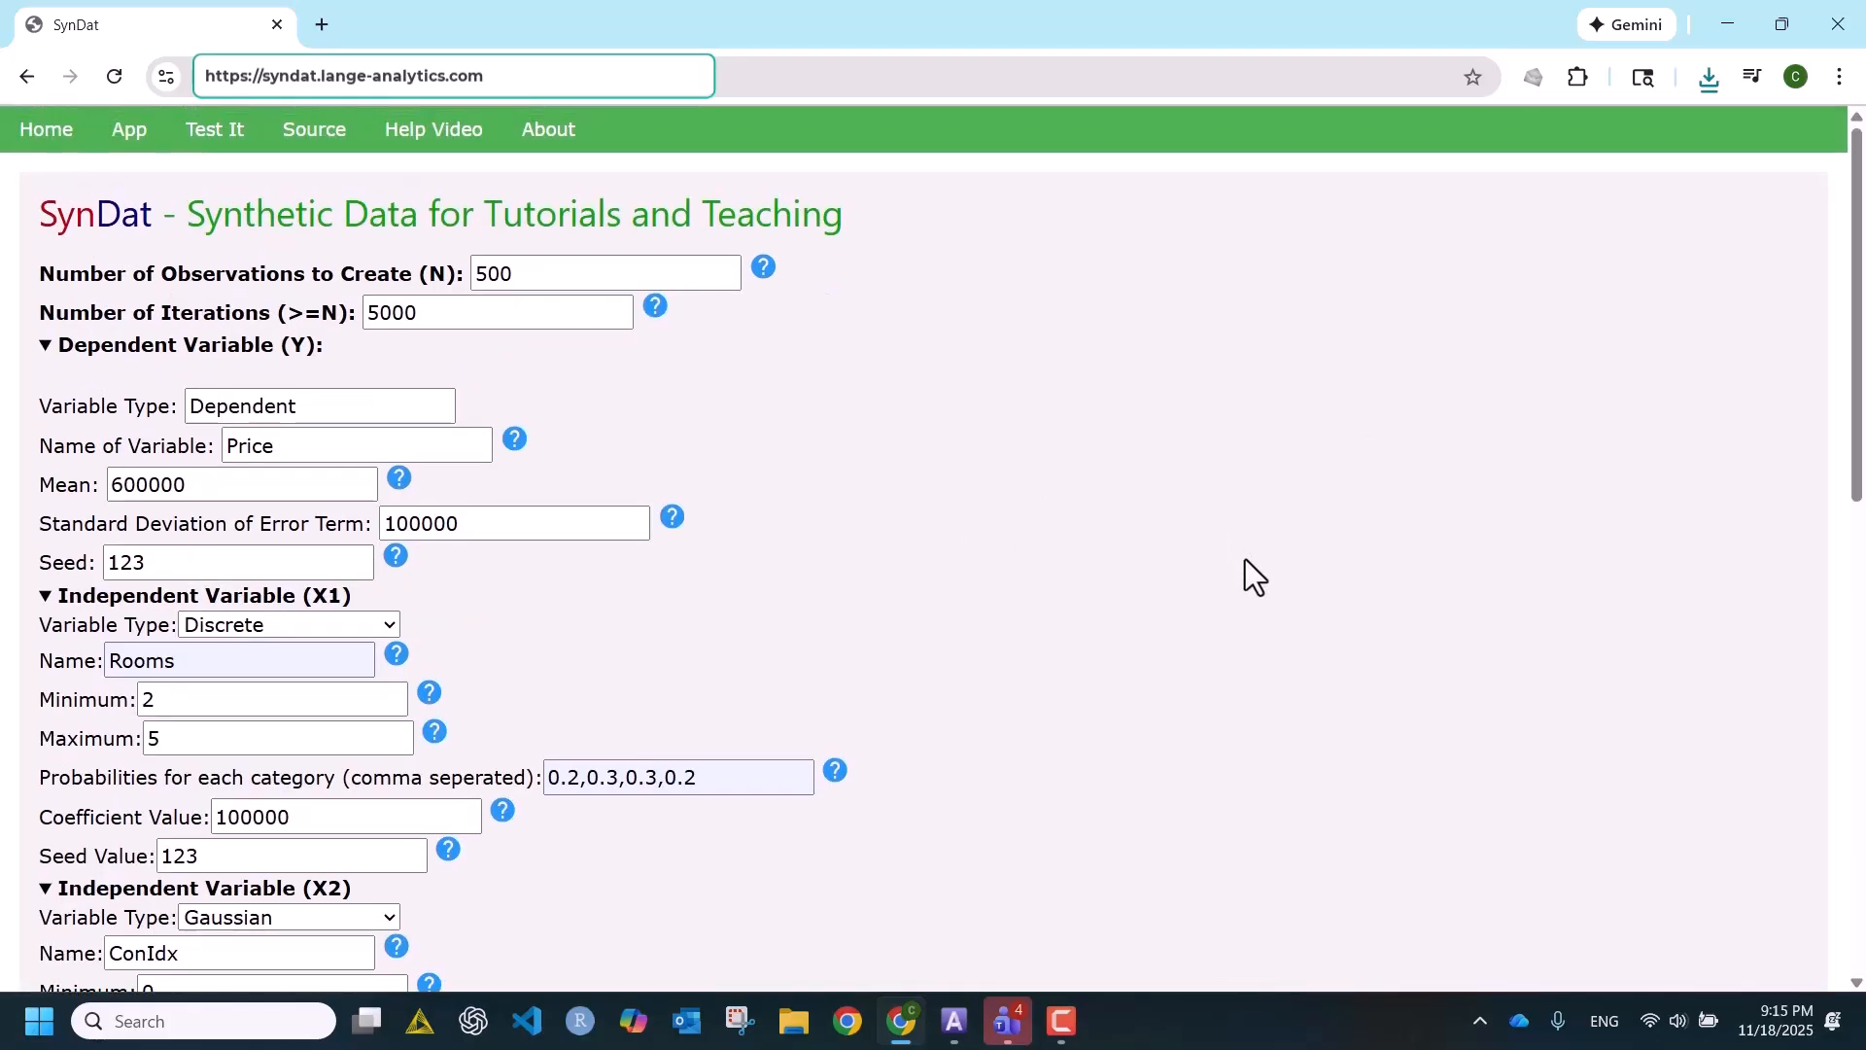
pyautogui.click(199, 146)
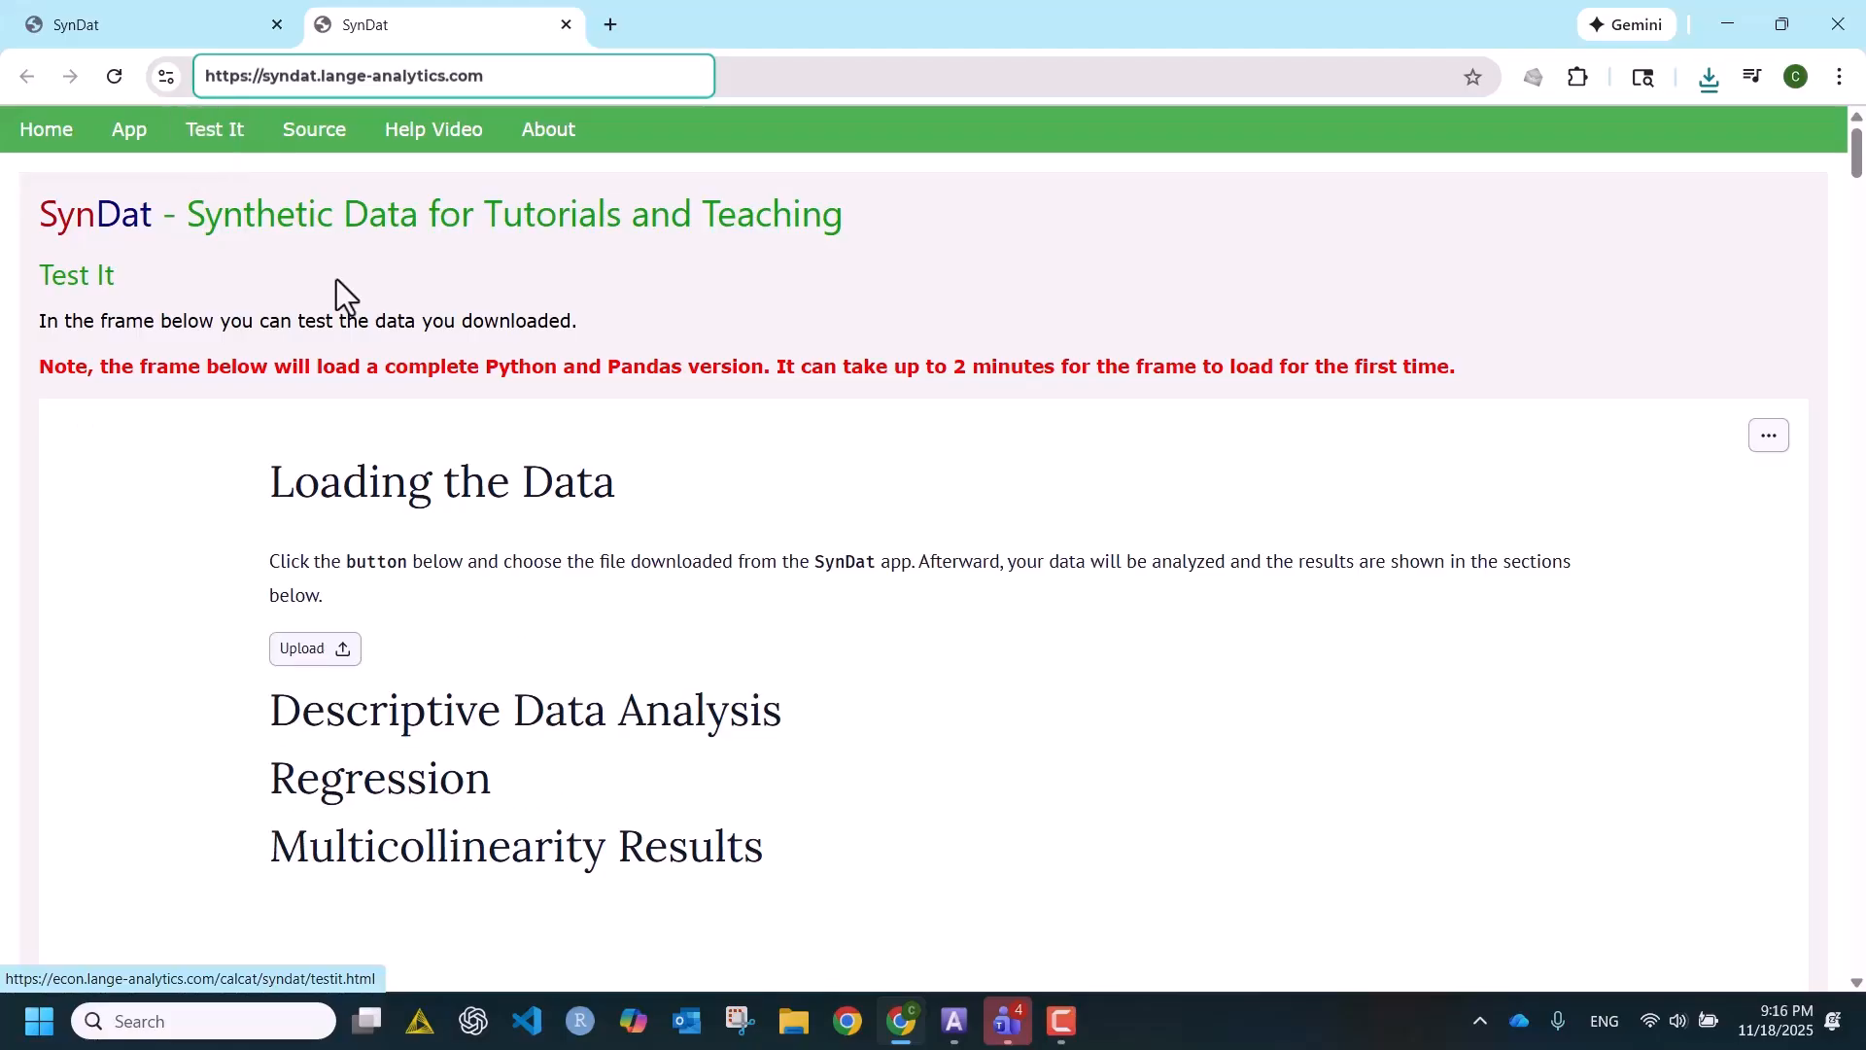
pyautogui.click(298, 641)
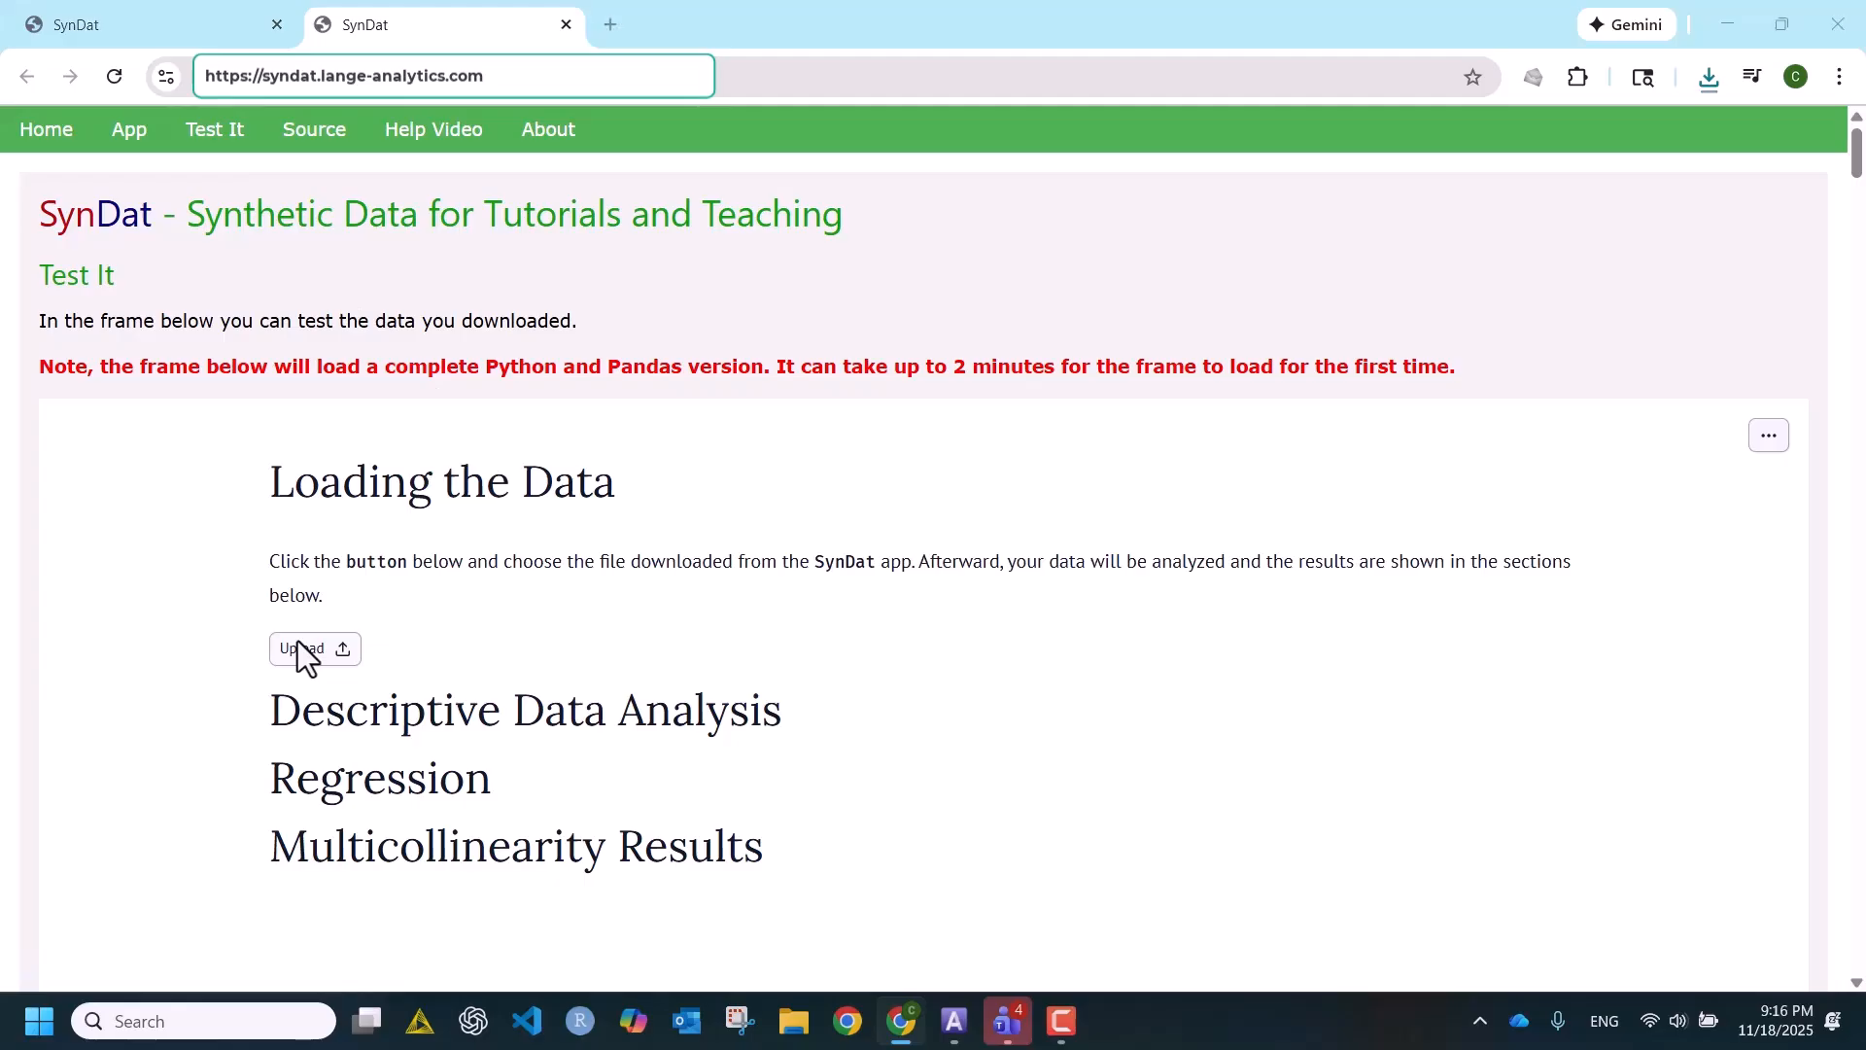
pyautogui.click(659, 291)
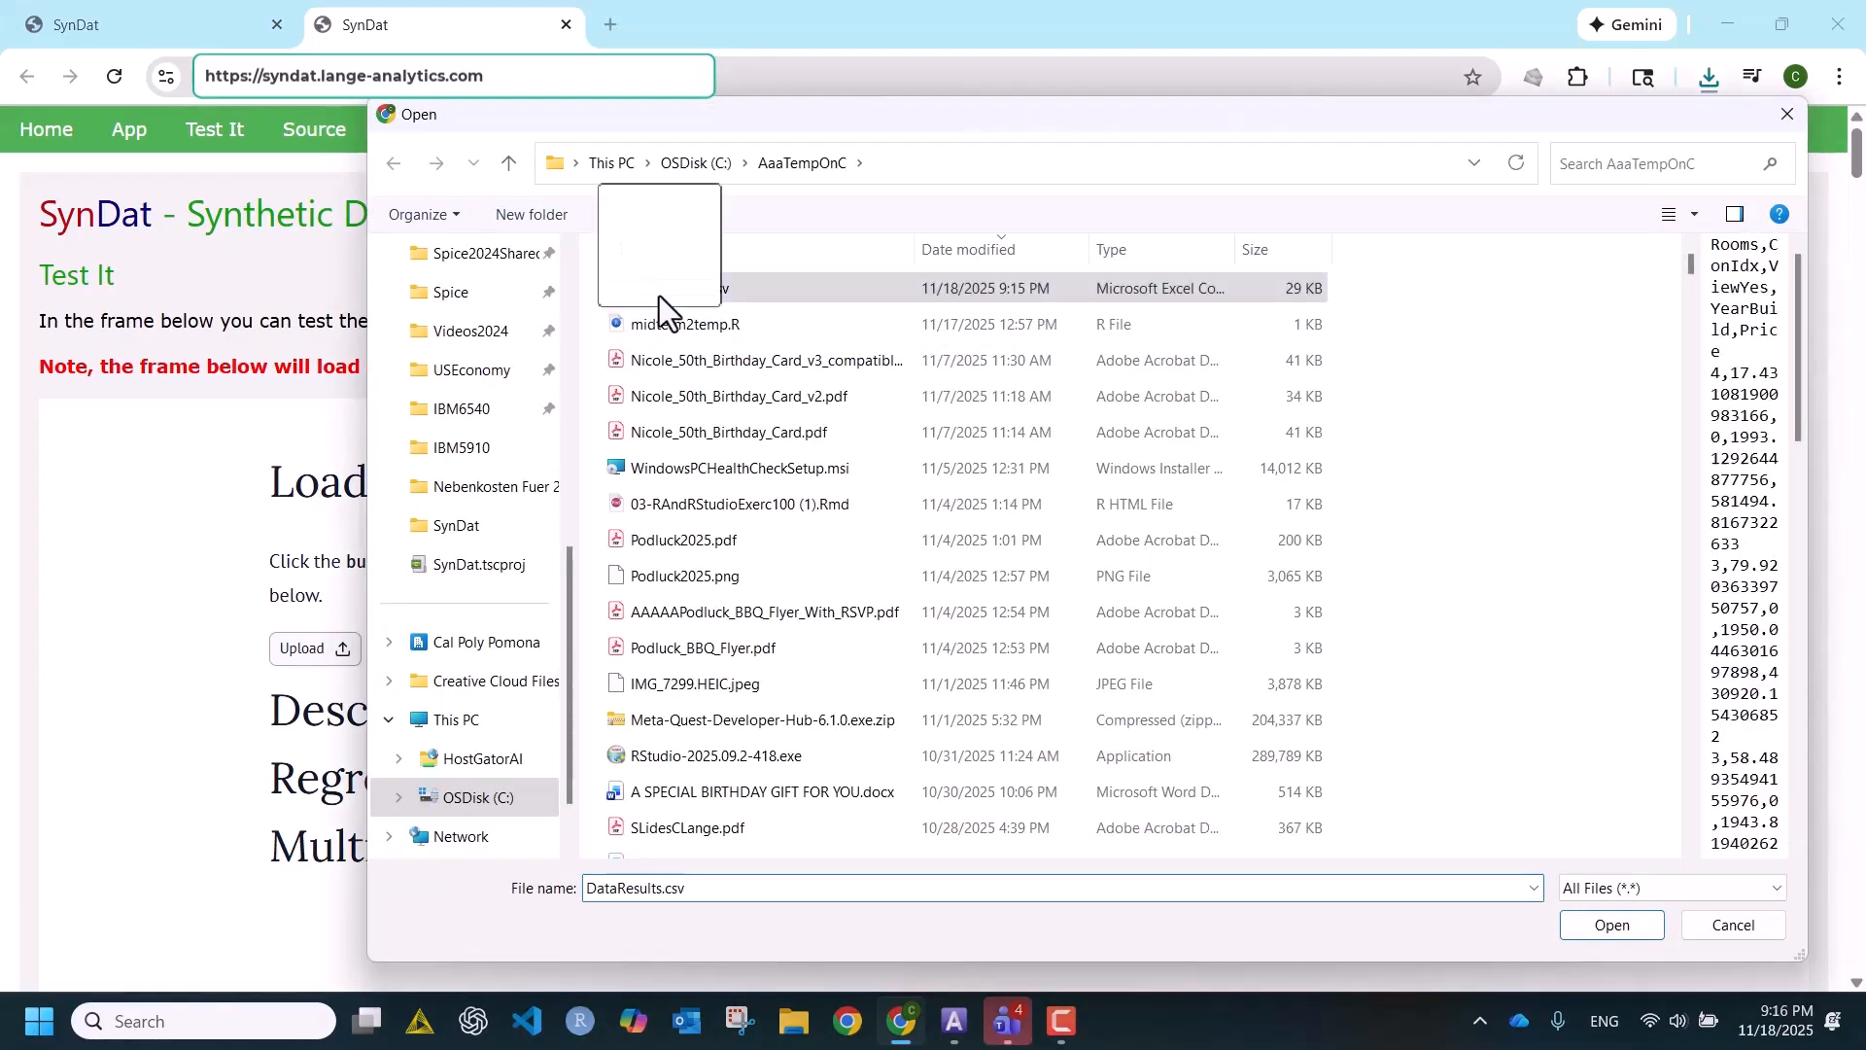
pyautogui.click(1612, 924)
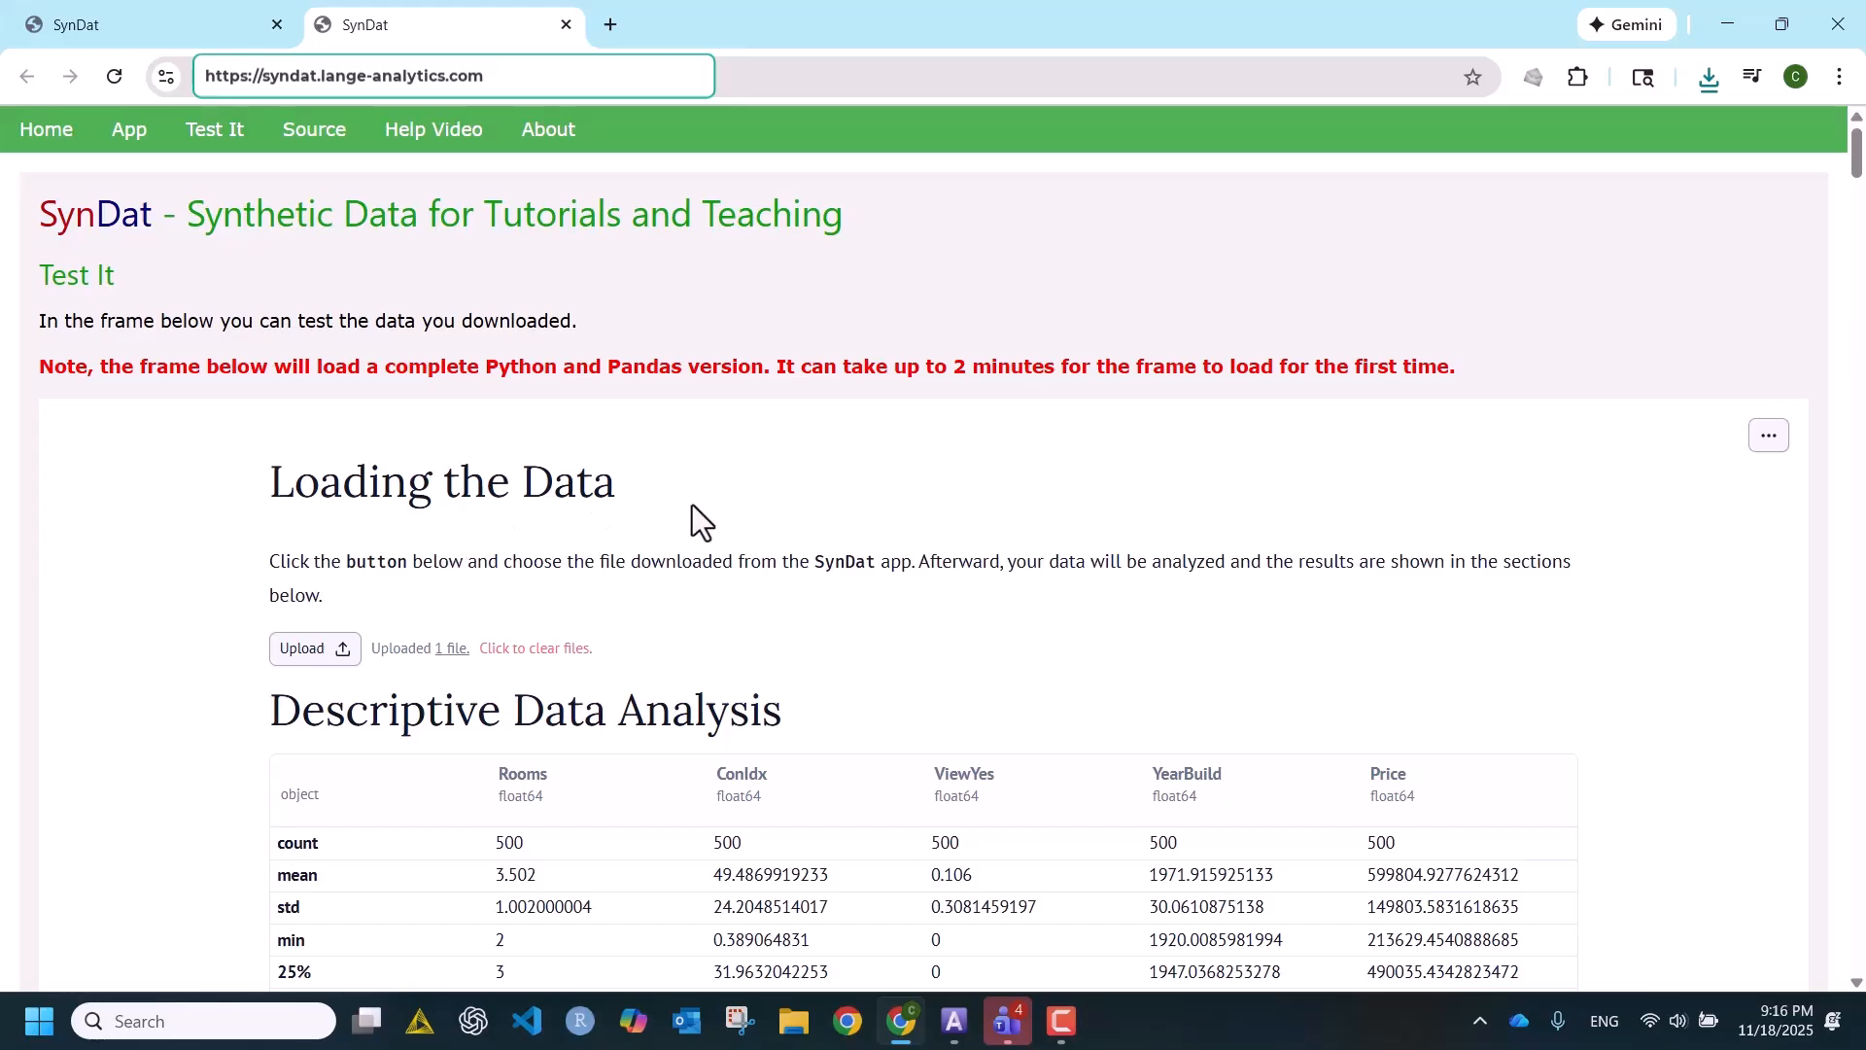
# - Examine the descriptive statistics and the OLS regression results, including the Rooms coefficient and the YearBuild p-value
pyautogui.scroll(-3, 743, 510)
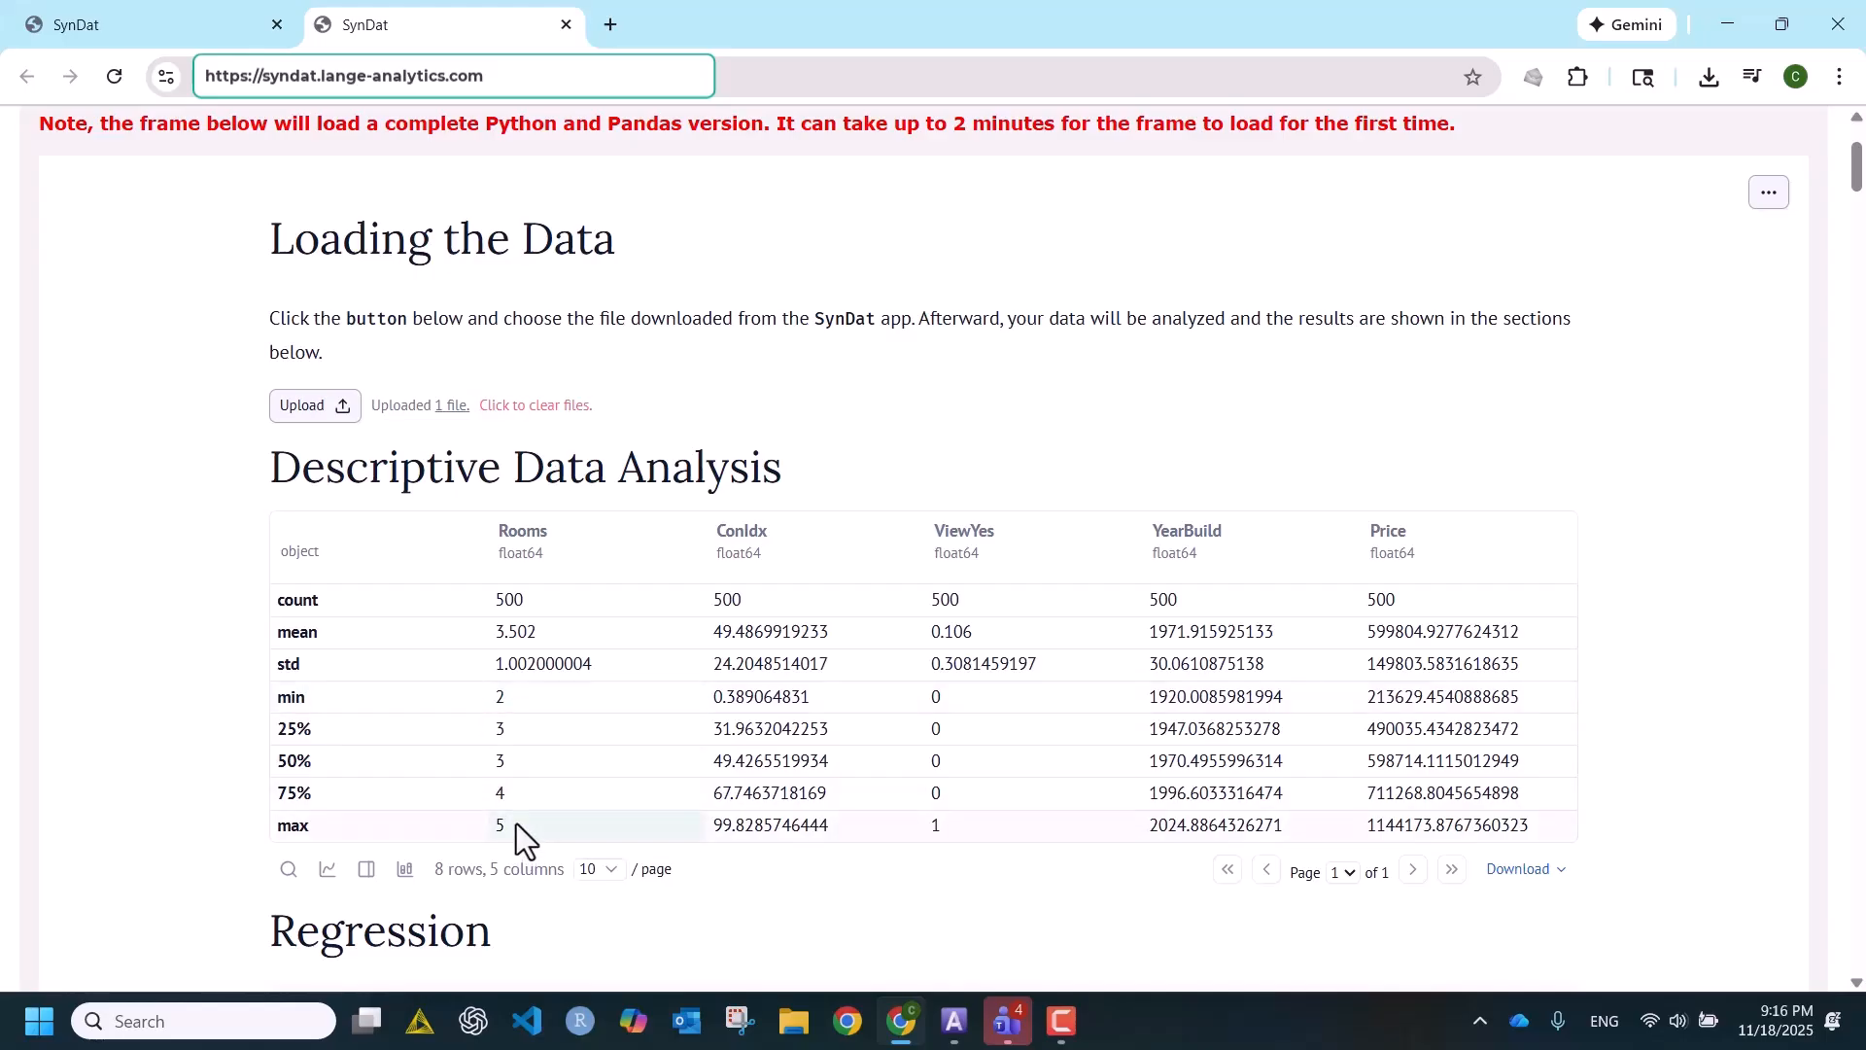
pyautogui.click(810, 698)
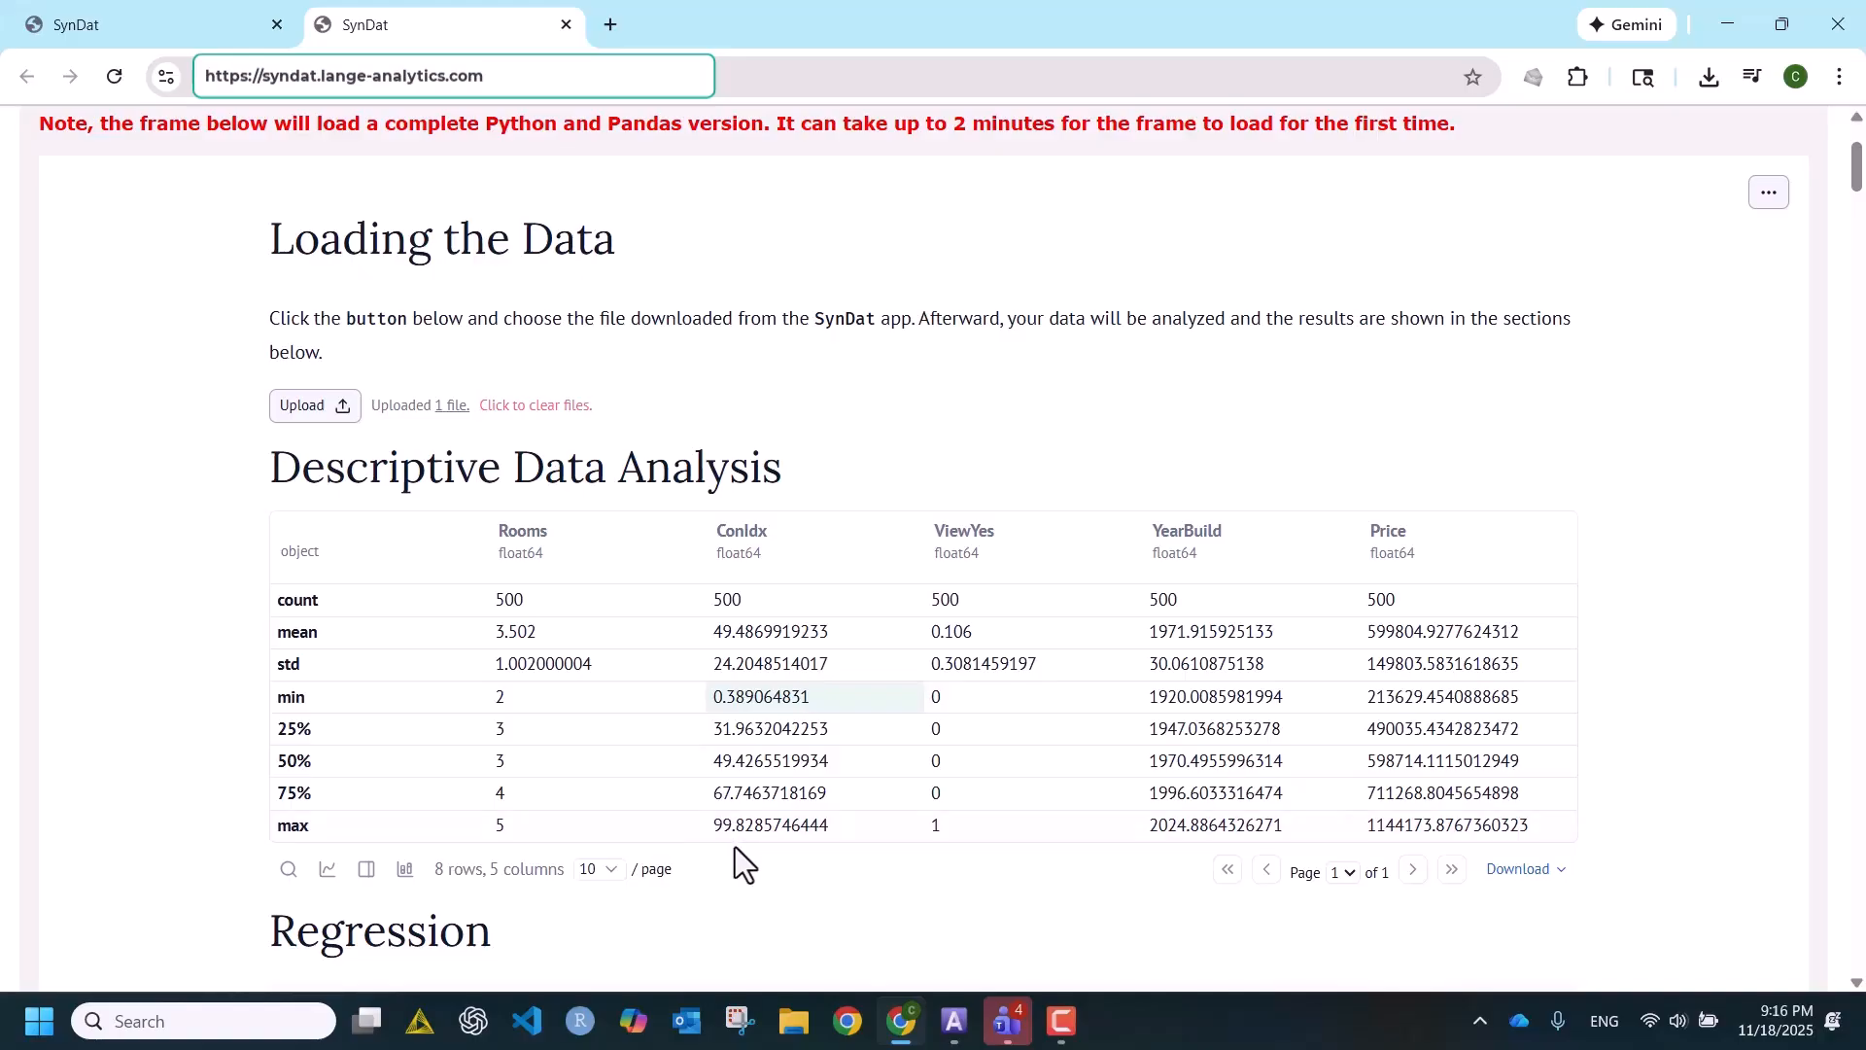
pyautogui.scroll(-3, 735, 848)
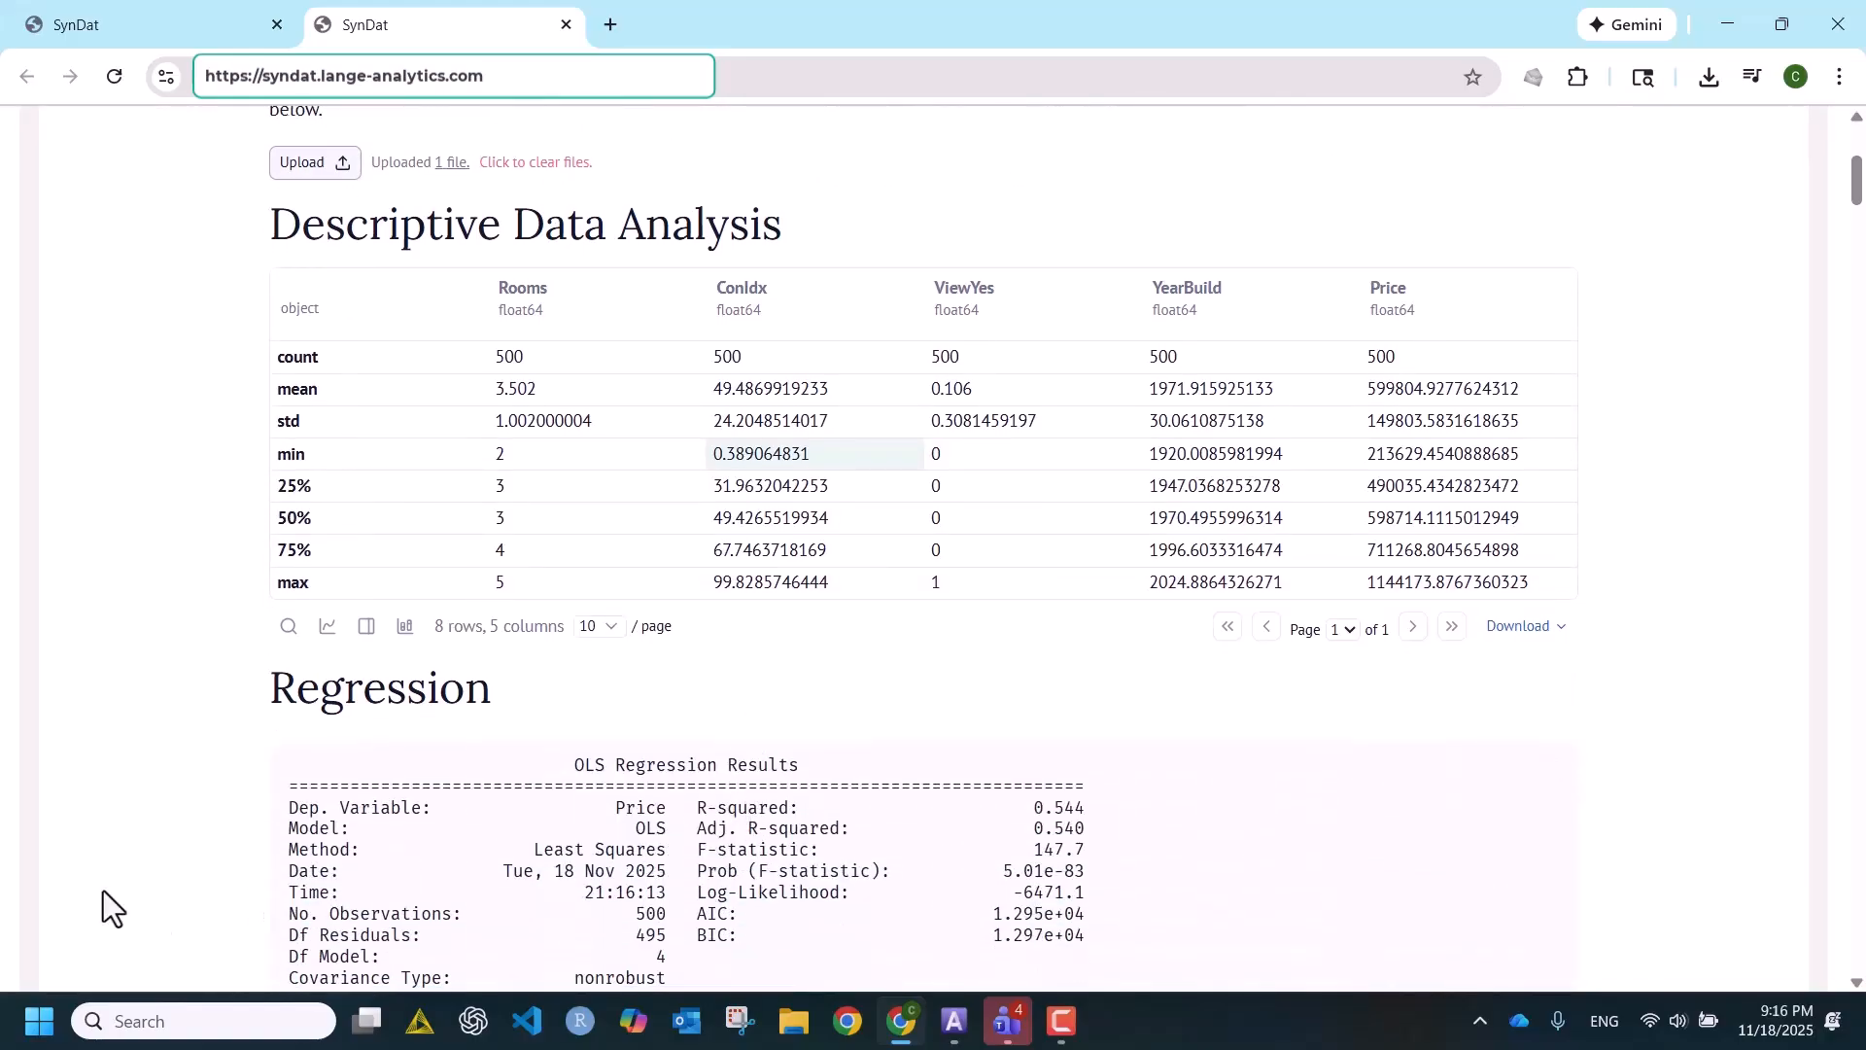
pyautogui.scroll(-2, 175, 836)
pyautogui.scroll(-2, 140, 760)
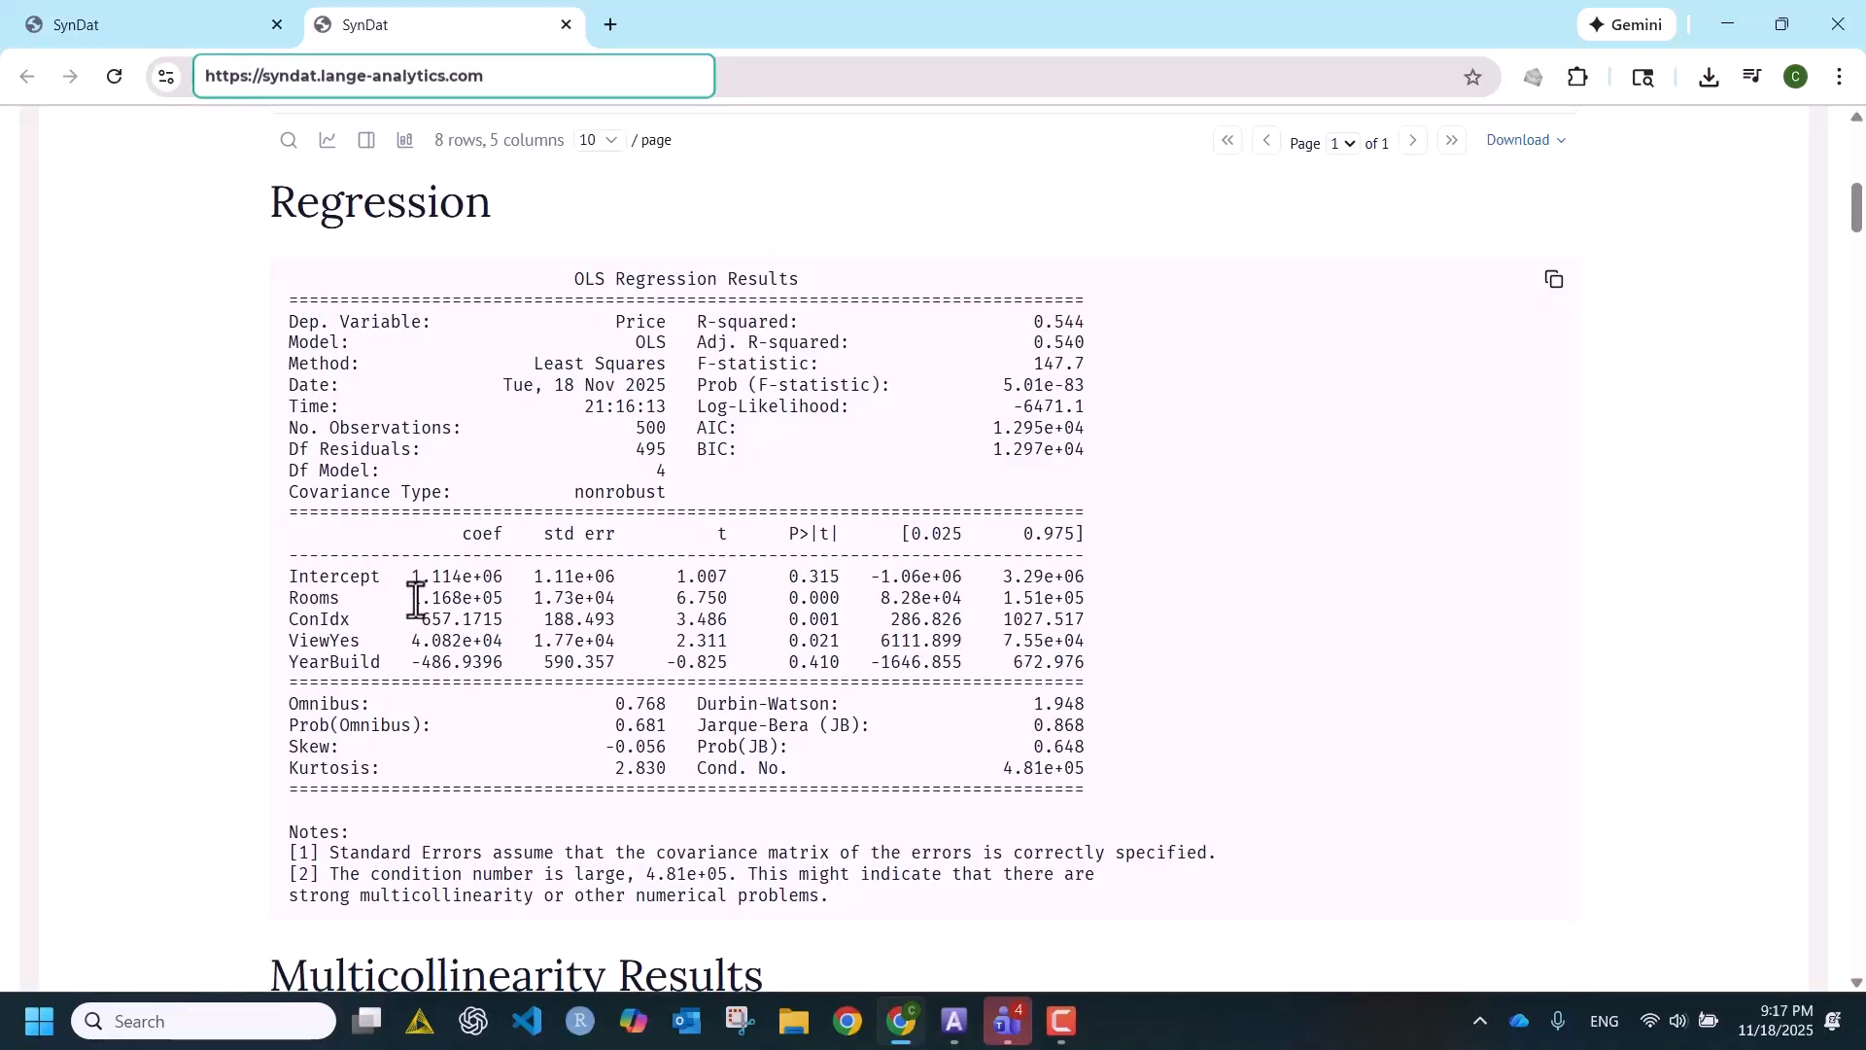
pyautogui.moveTo(412, 599); pyautogui.dragTo(503, 610)
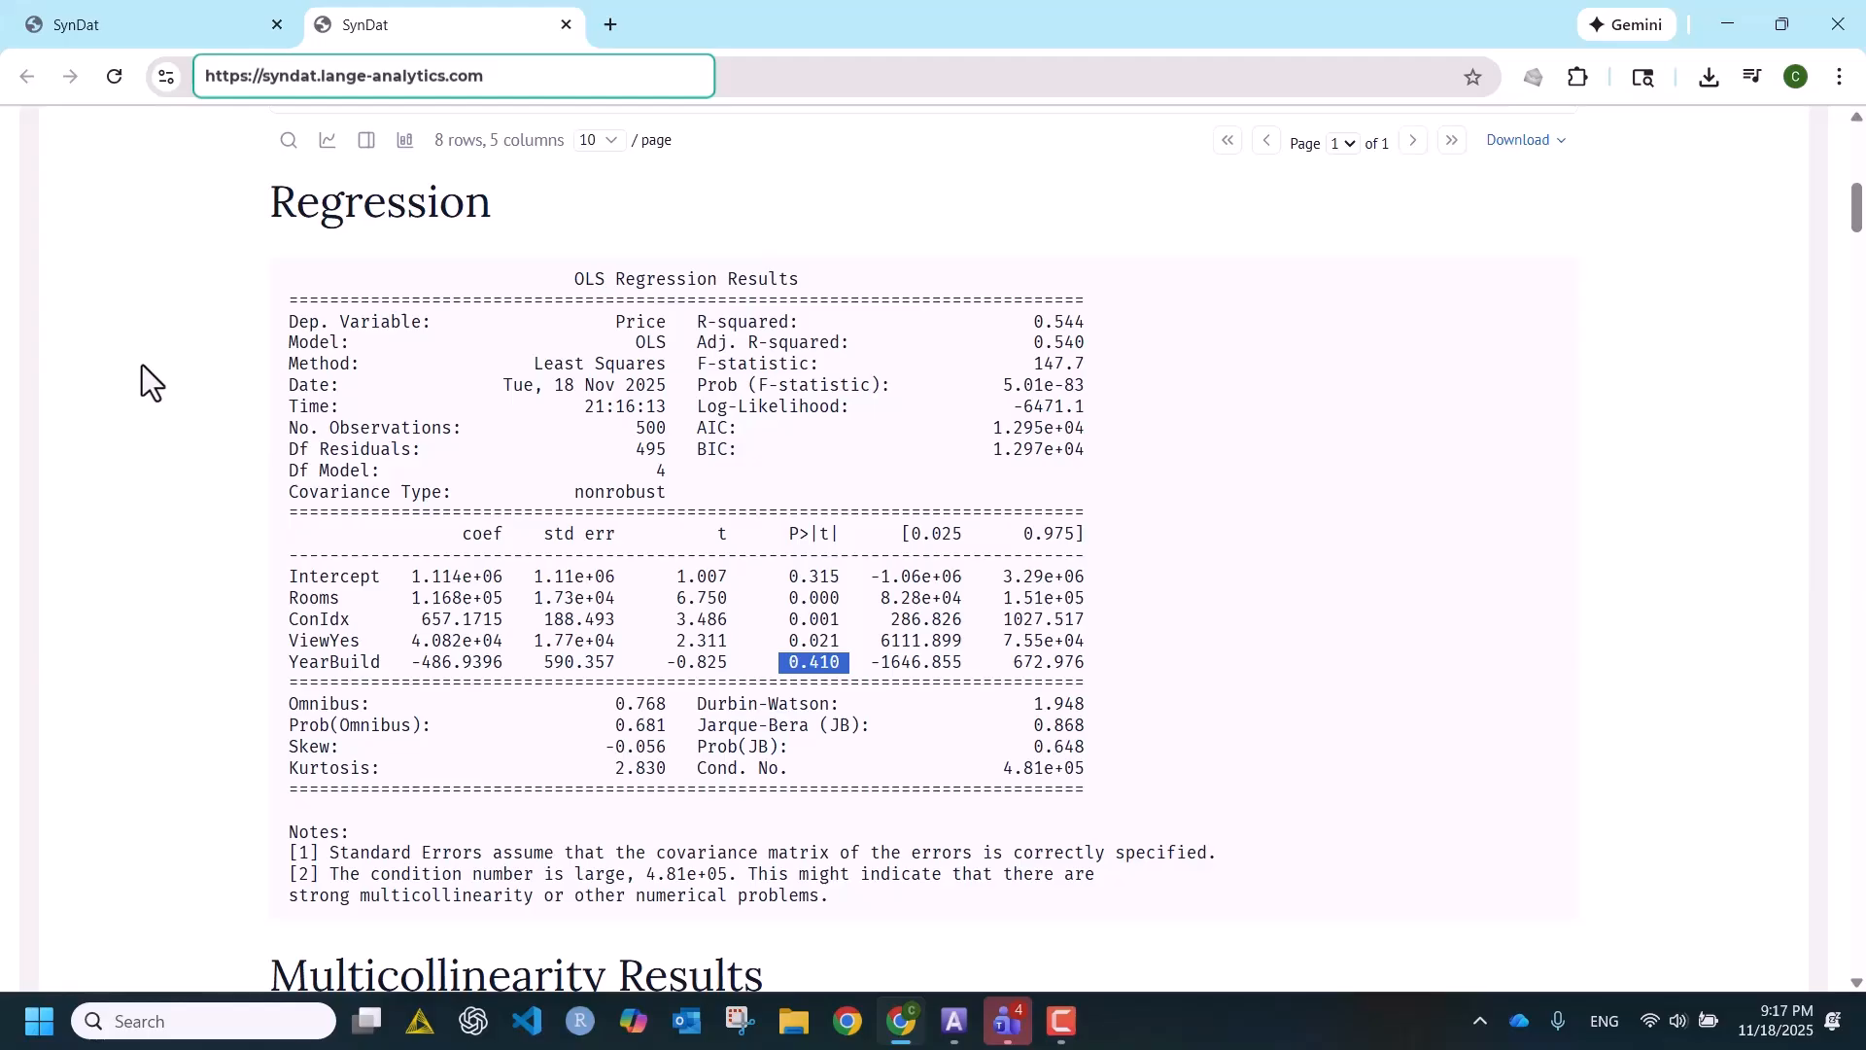
# - Return to the dataset setup form, change independent variable X4 to the Correlate type and name it Sqft
pyautogui.click(206, 37)
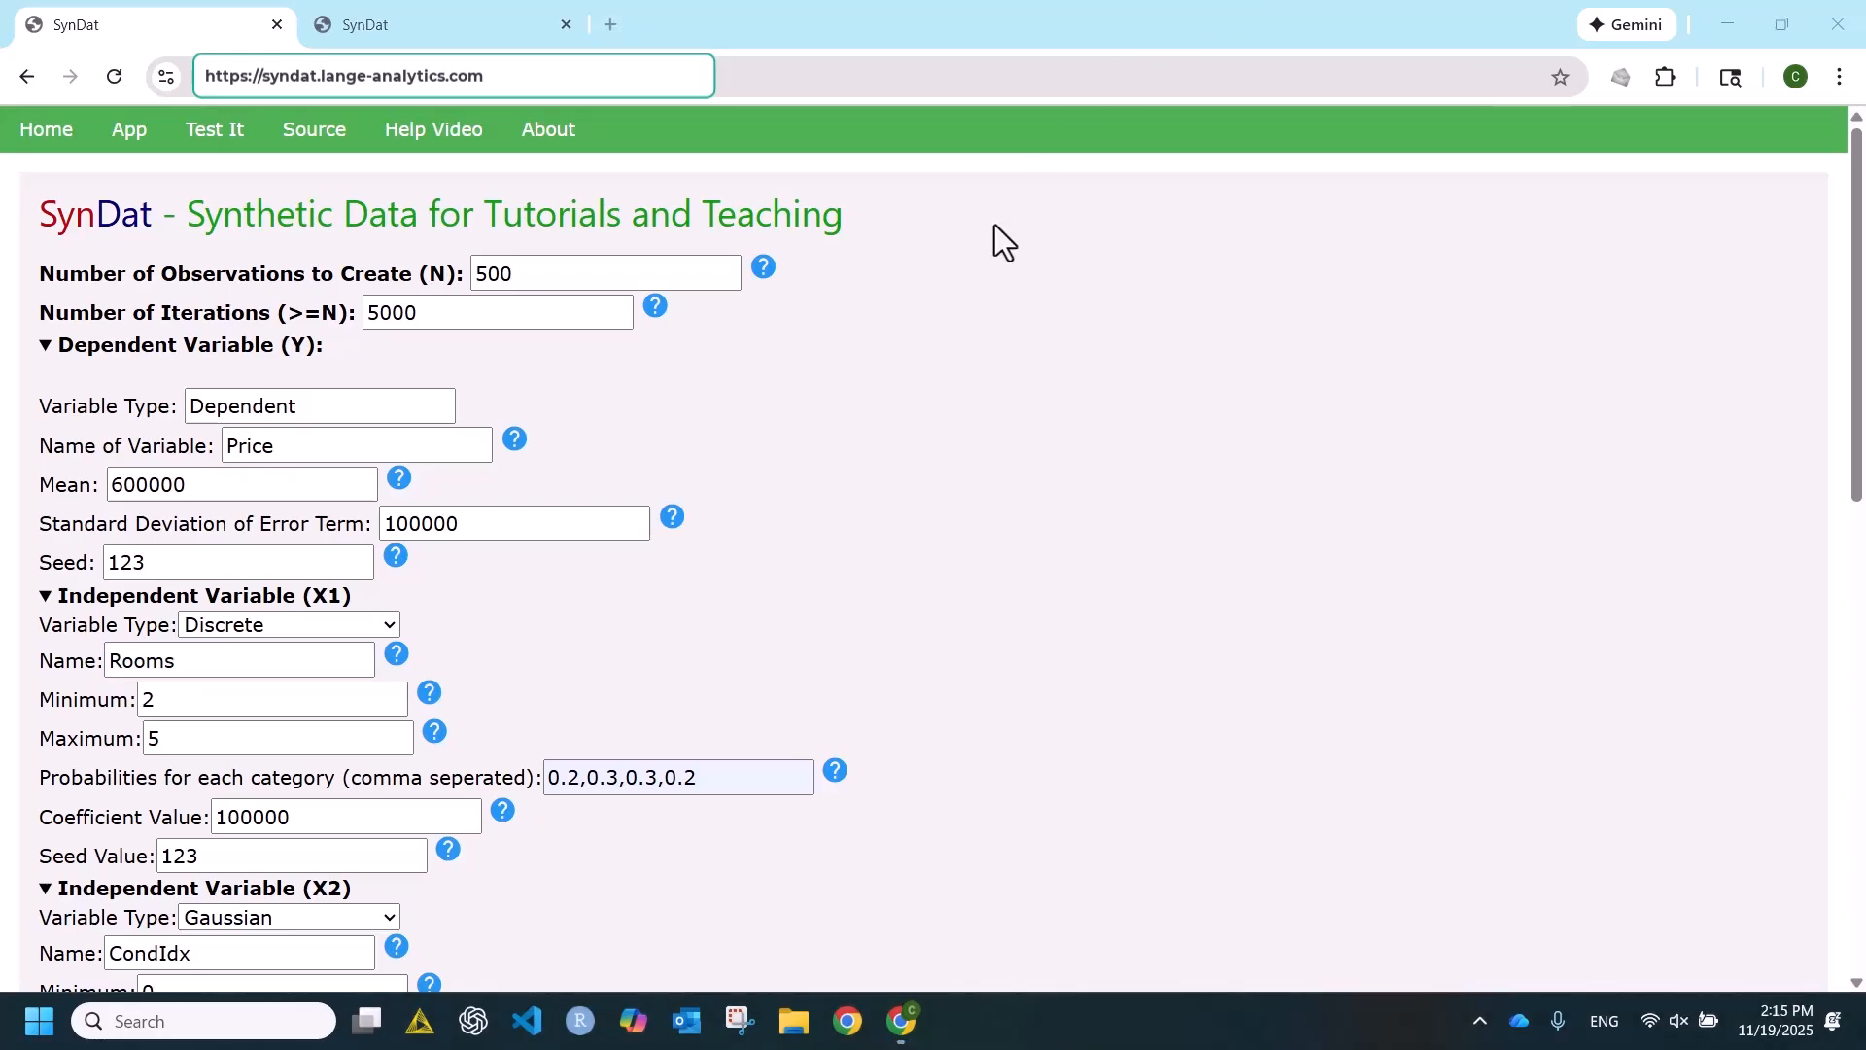
pyautogui.scroll(-4, 995, 224)
pyautogui.scroll(-4, 993, 239)
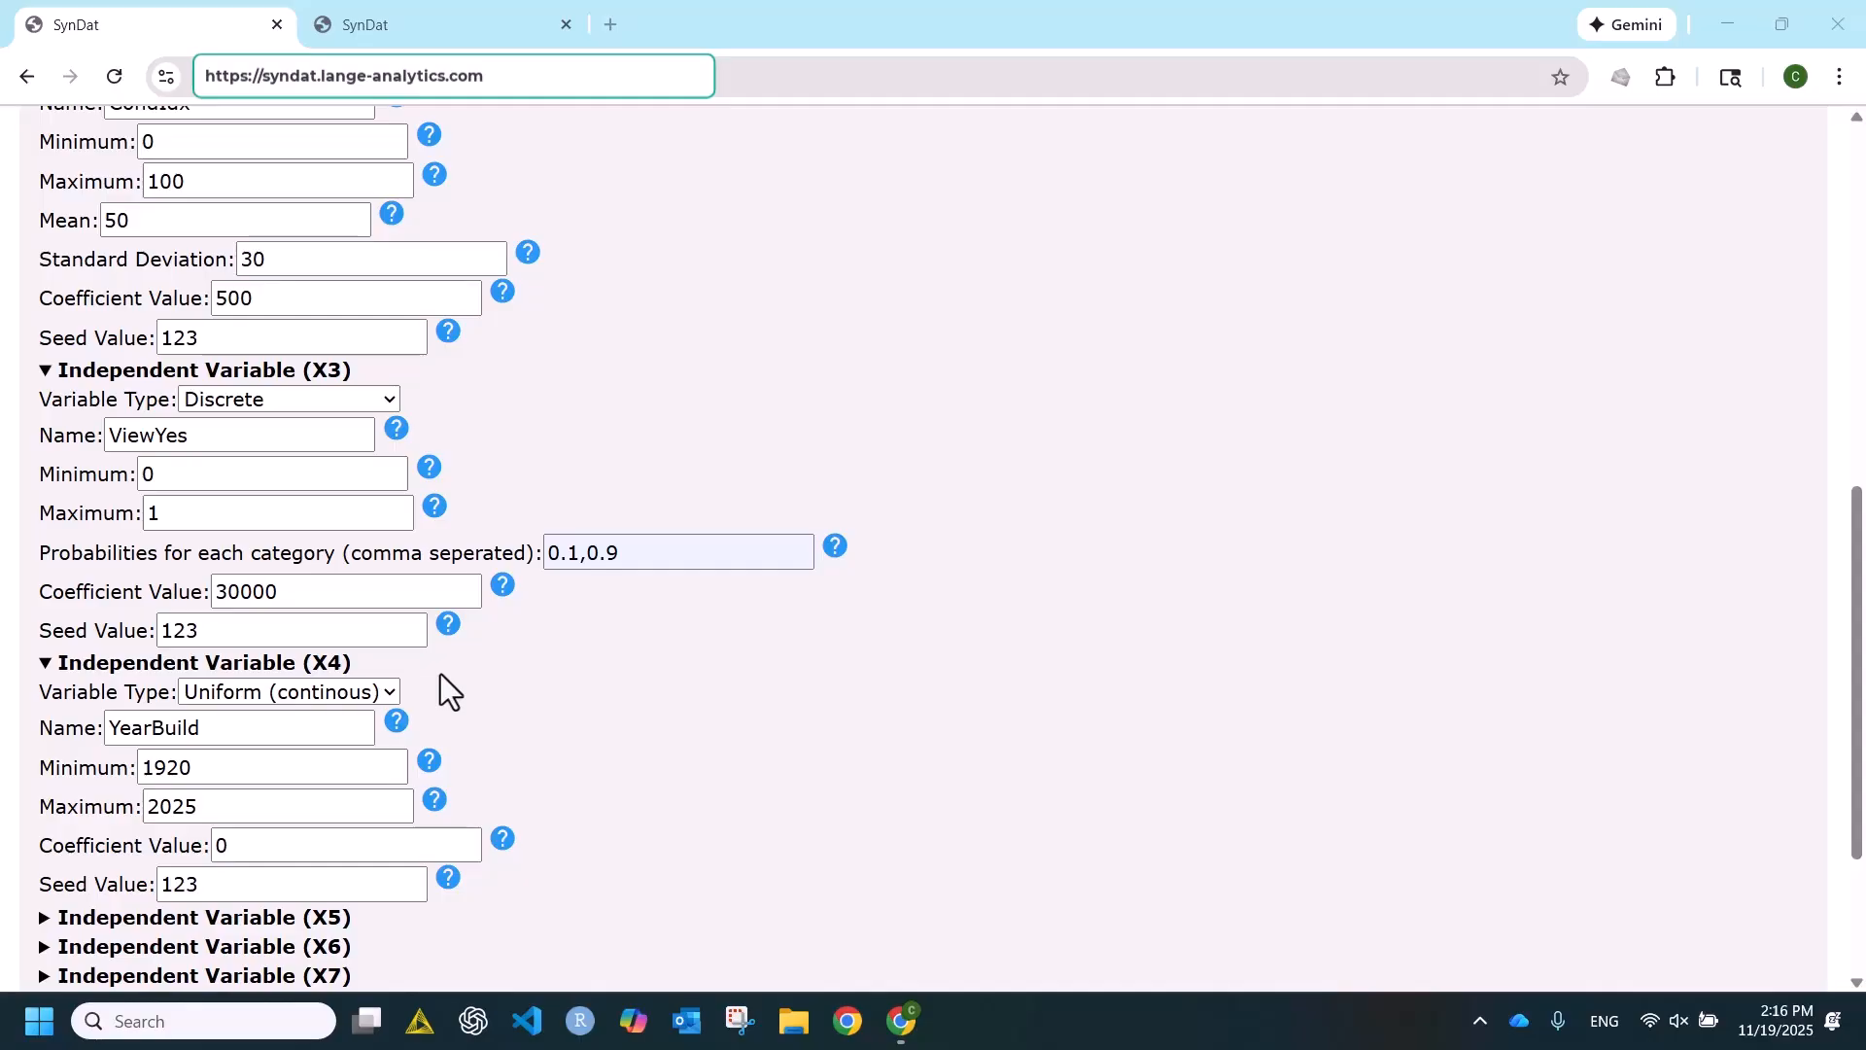
pyautogui.click(387, 689)
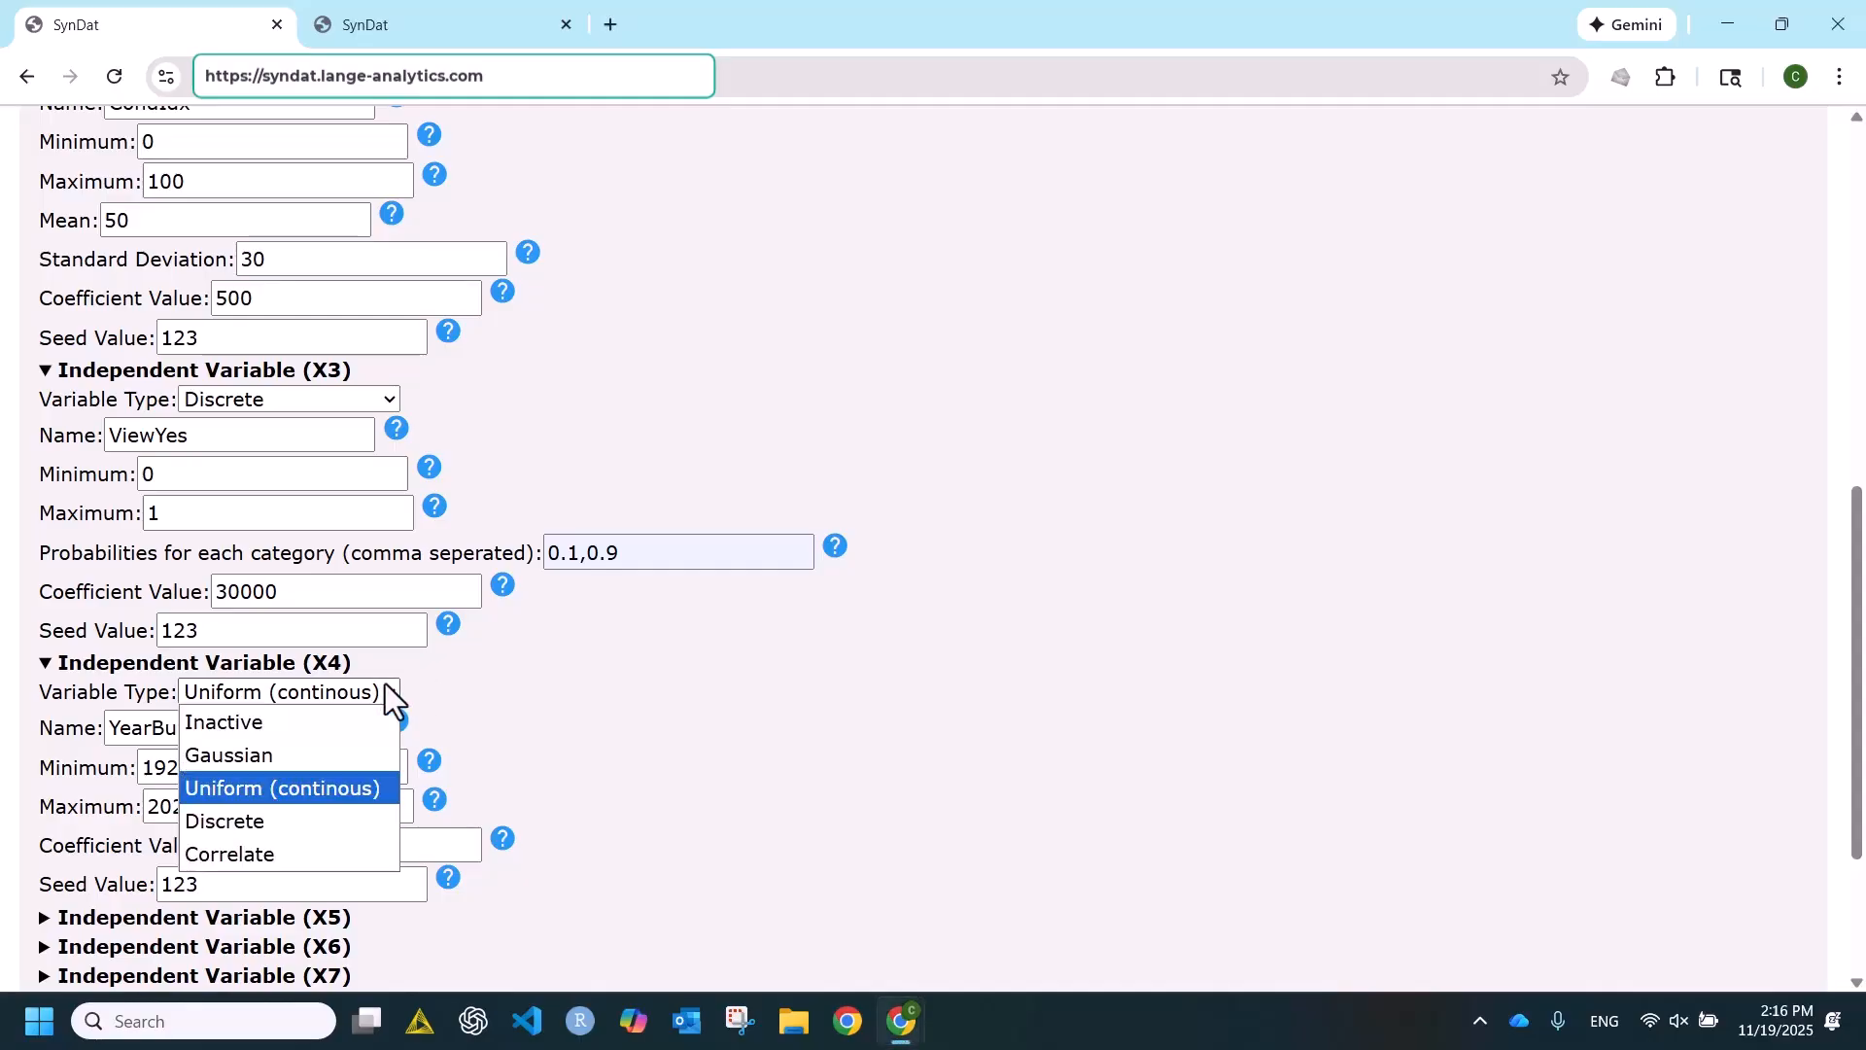
pyautogui.click(282, 855)
pyautogui.moveTo(208, 727); pyautogui.dragTo(41, 732)
pyautogui.write('Sqft')
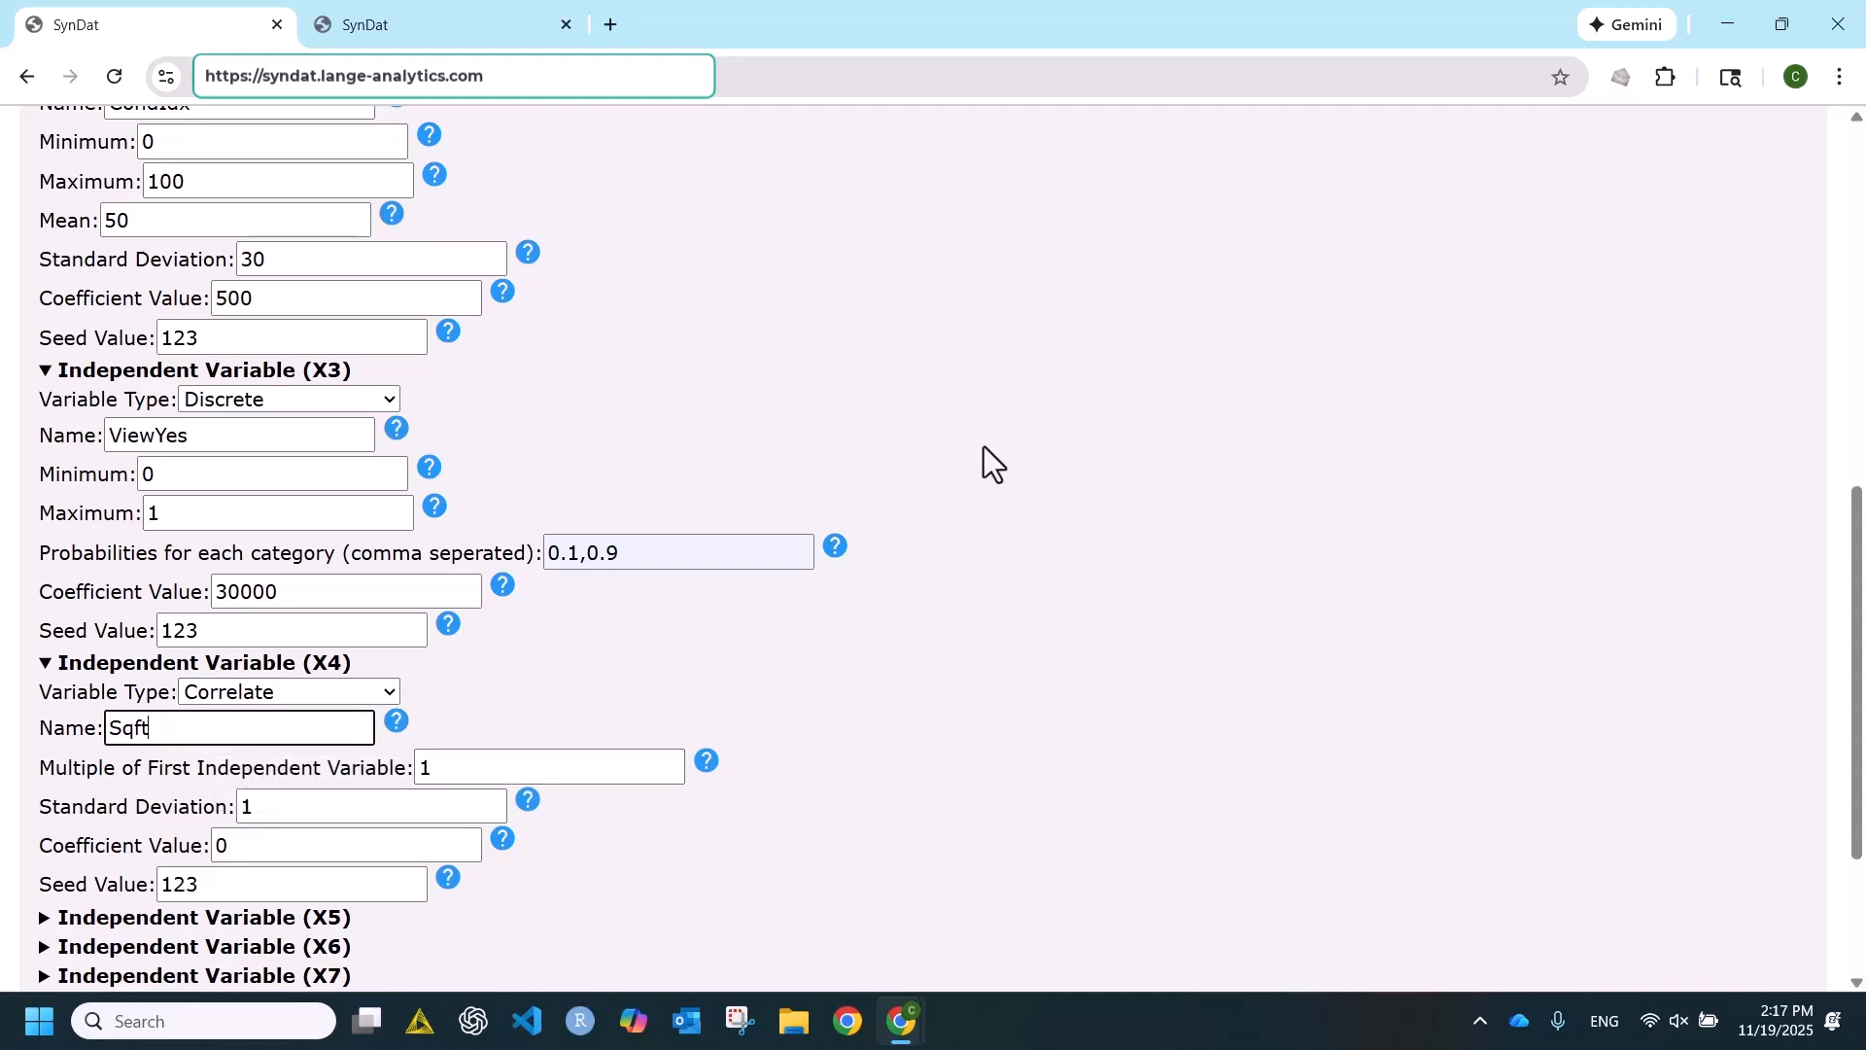
# - Set Sqft's multiple of the first independent variable to 400, its standard deviation to 100 and its coefficient value to 240
pyautogui.click(435, 775)
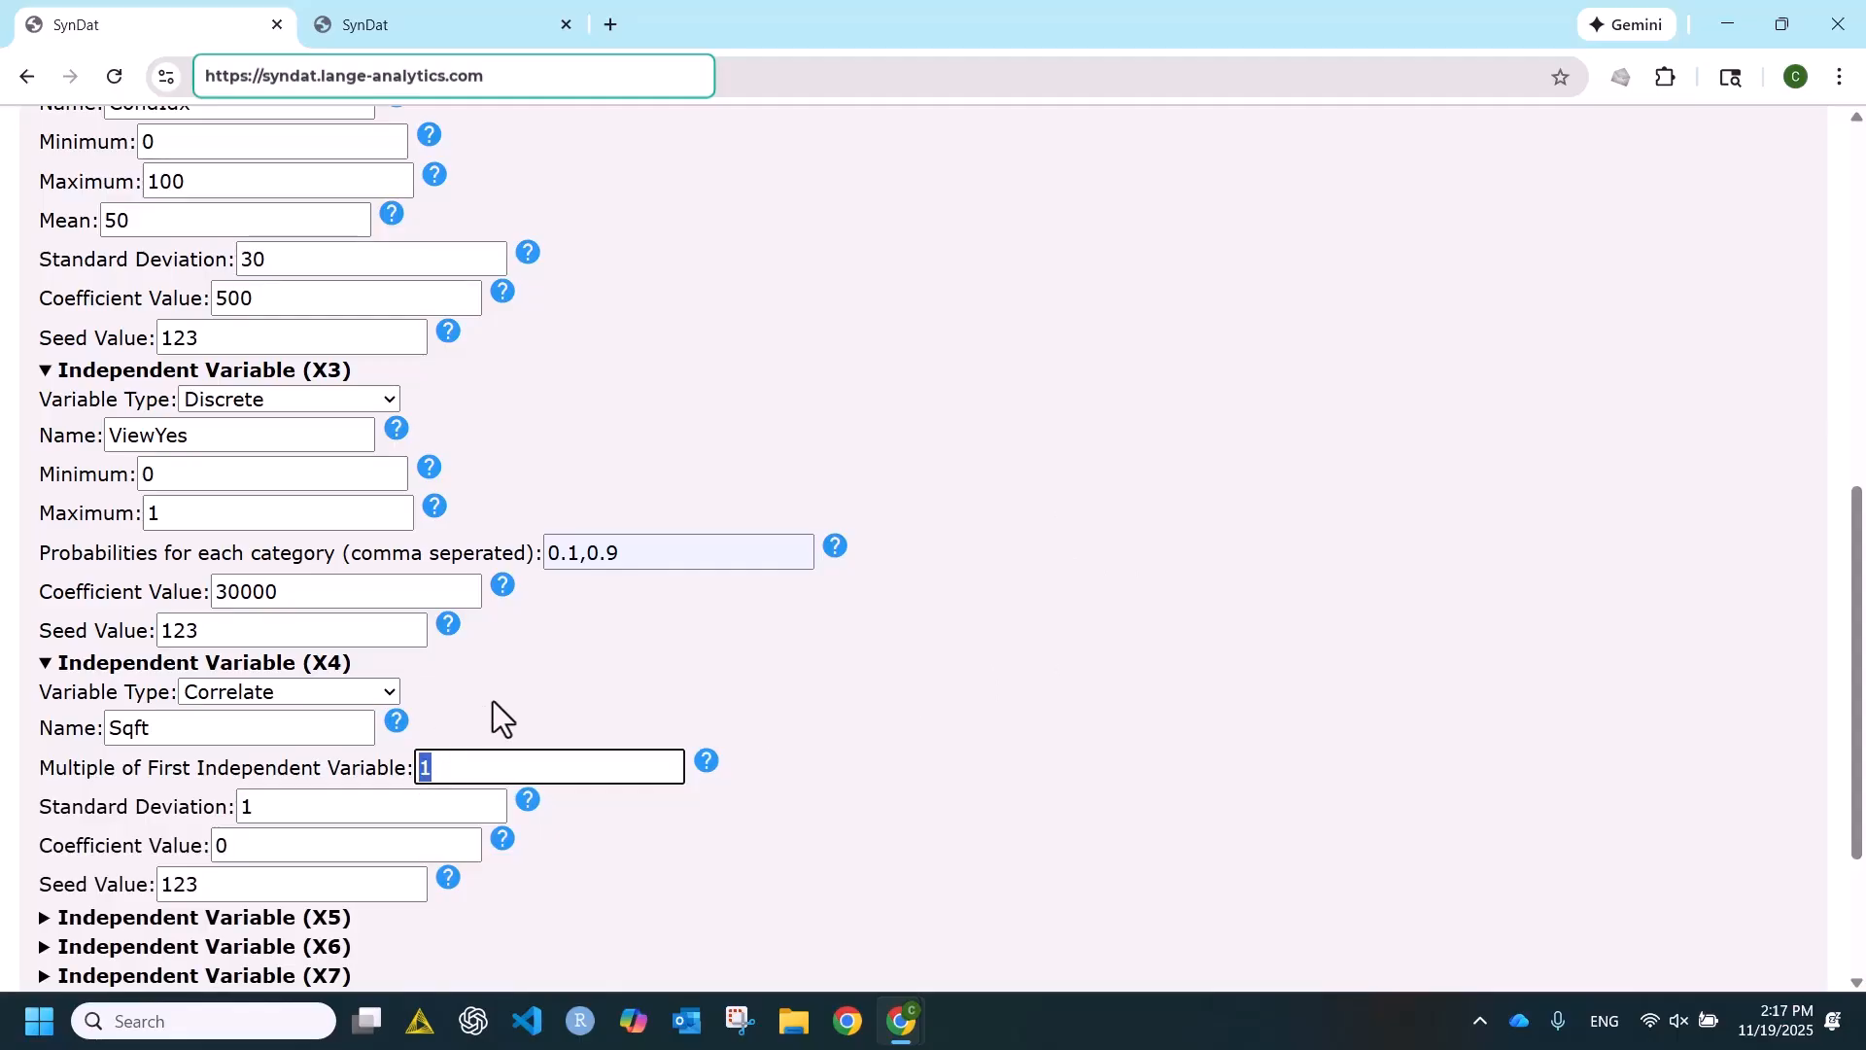
pyautogui.write('400')
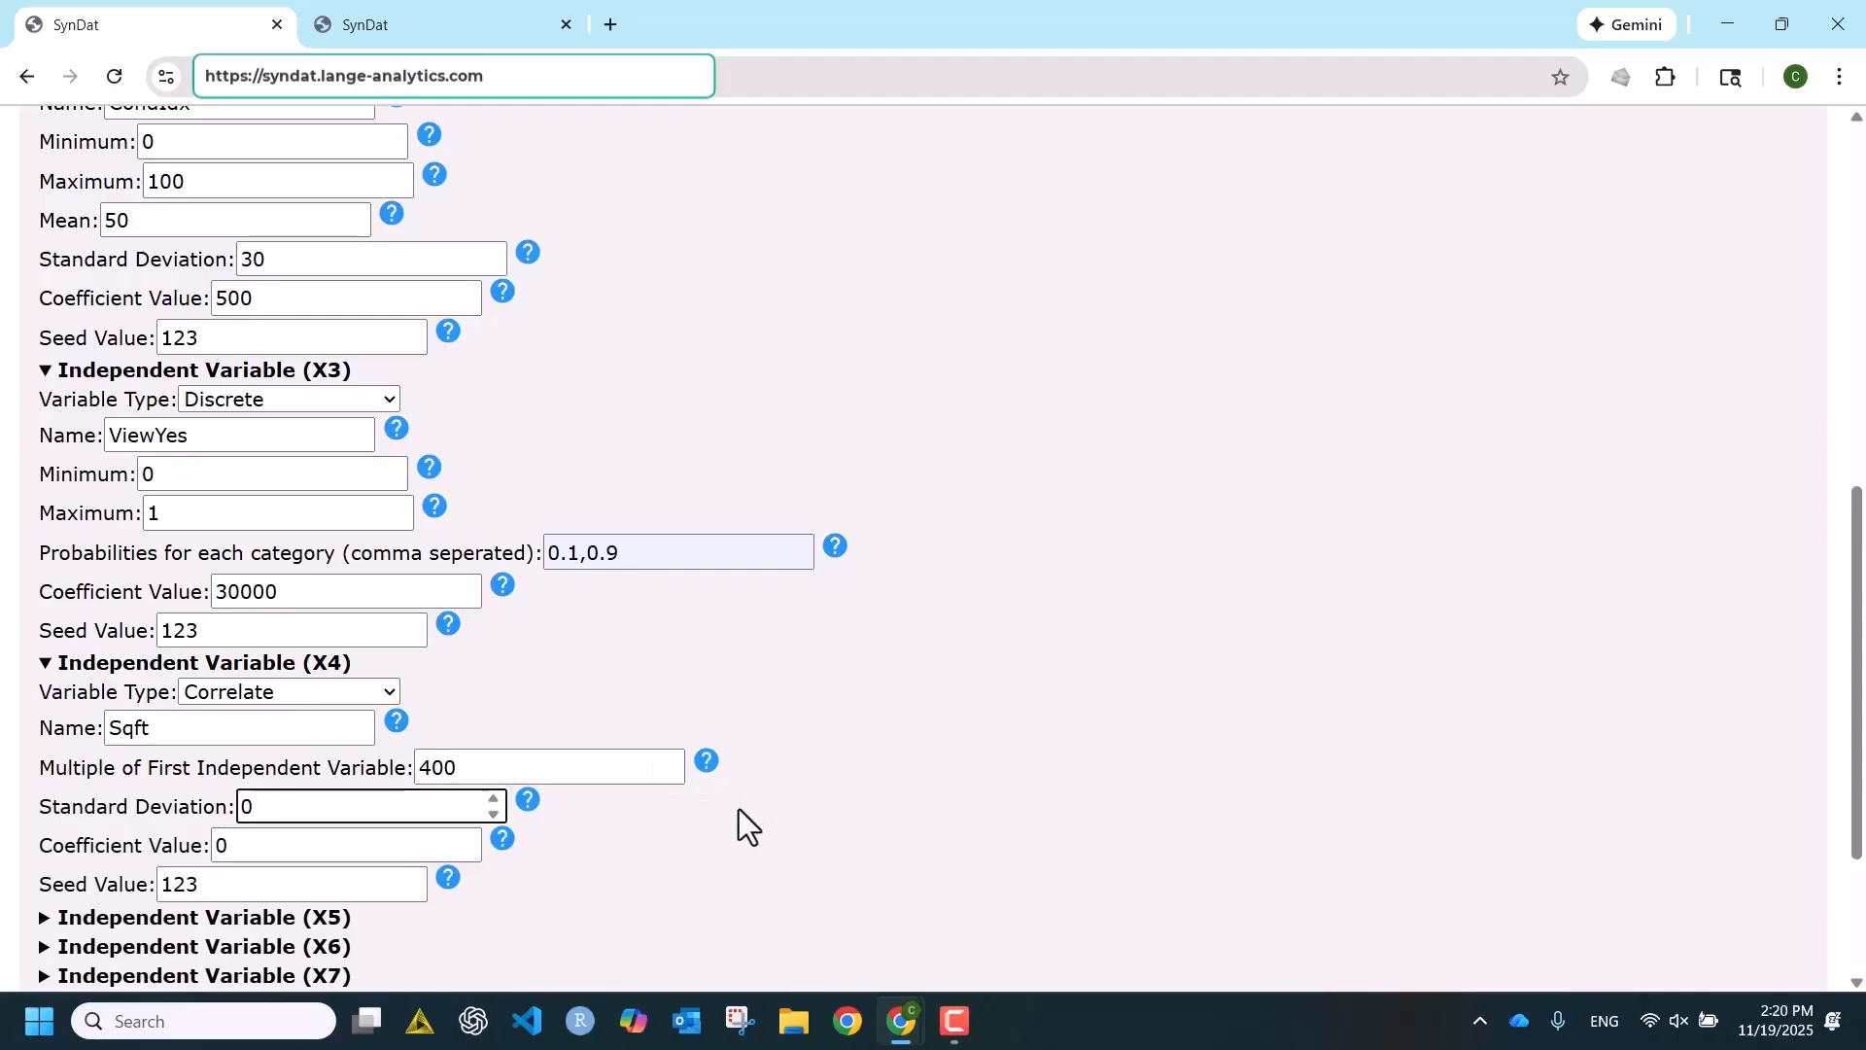
pyautogui.moveTo(312, 818); pyautogui.dragTo(200, 804)
pyautogui.write('100')
pyautogui.press('Tab')
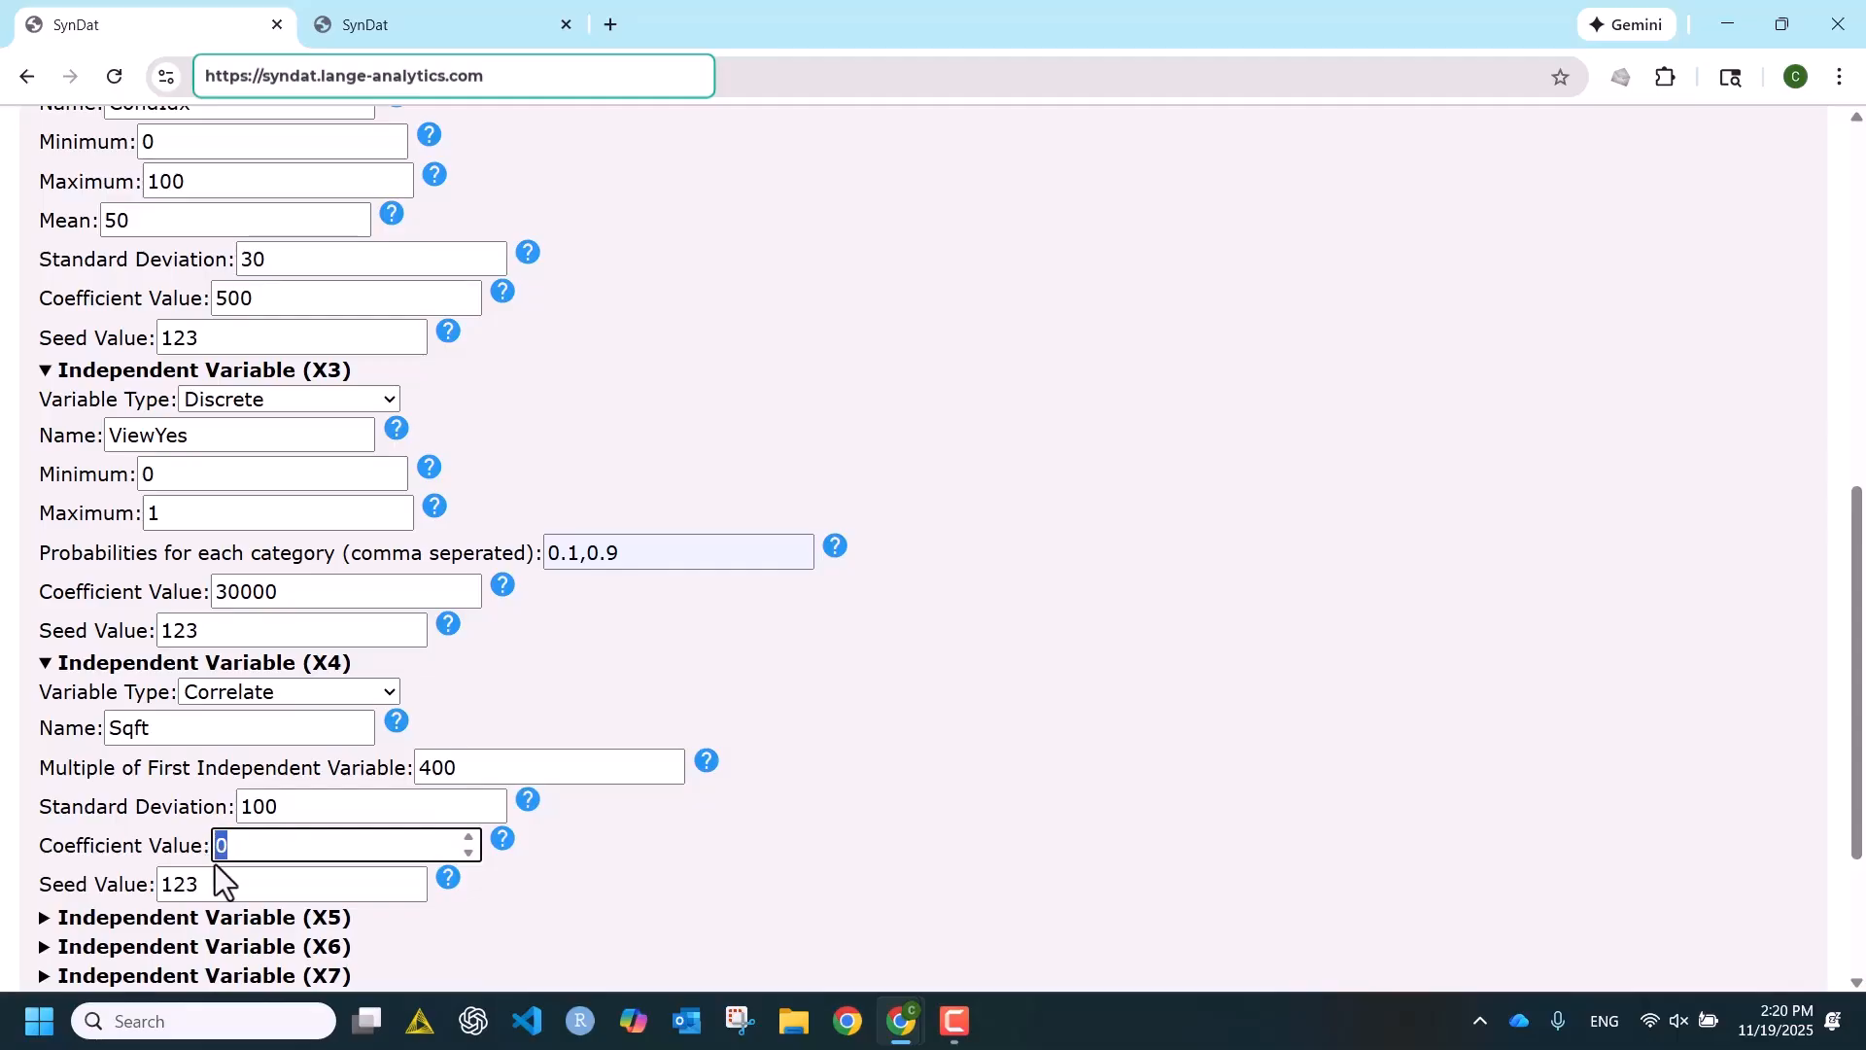
pyautogui.write('240')
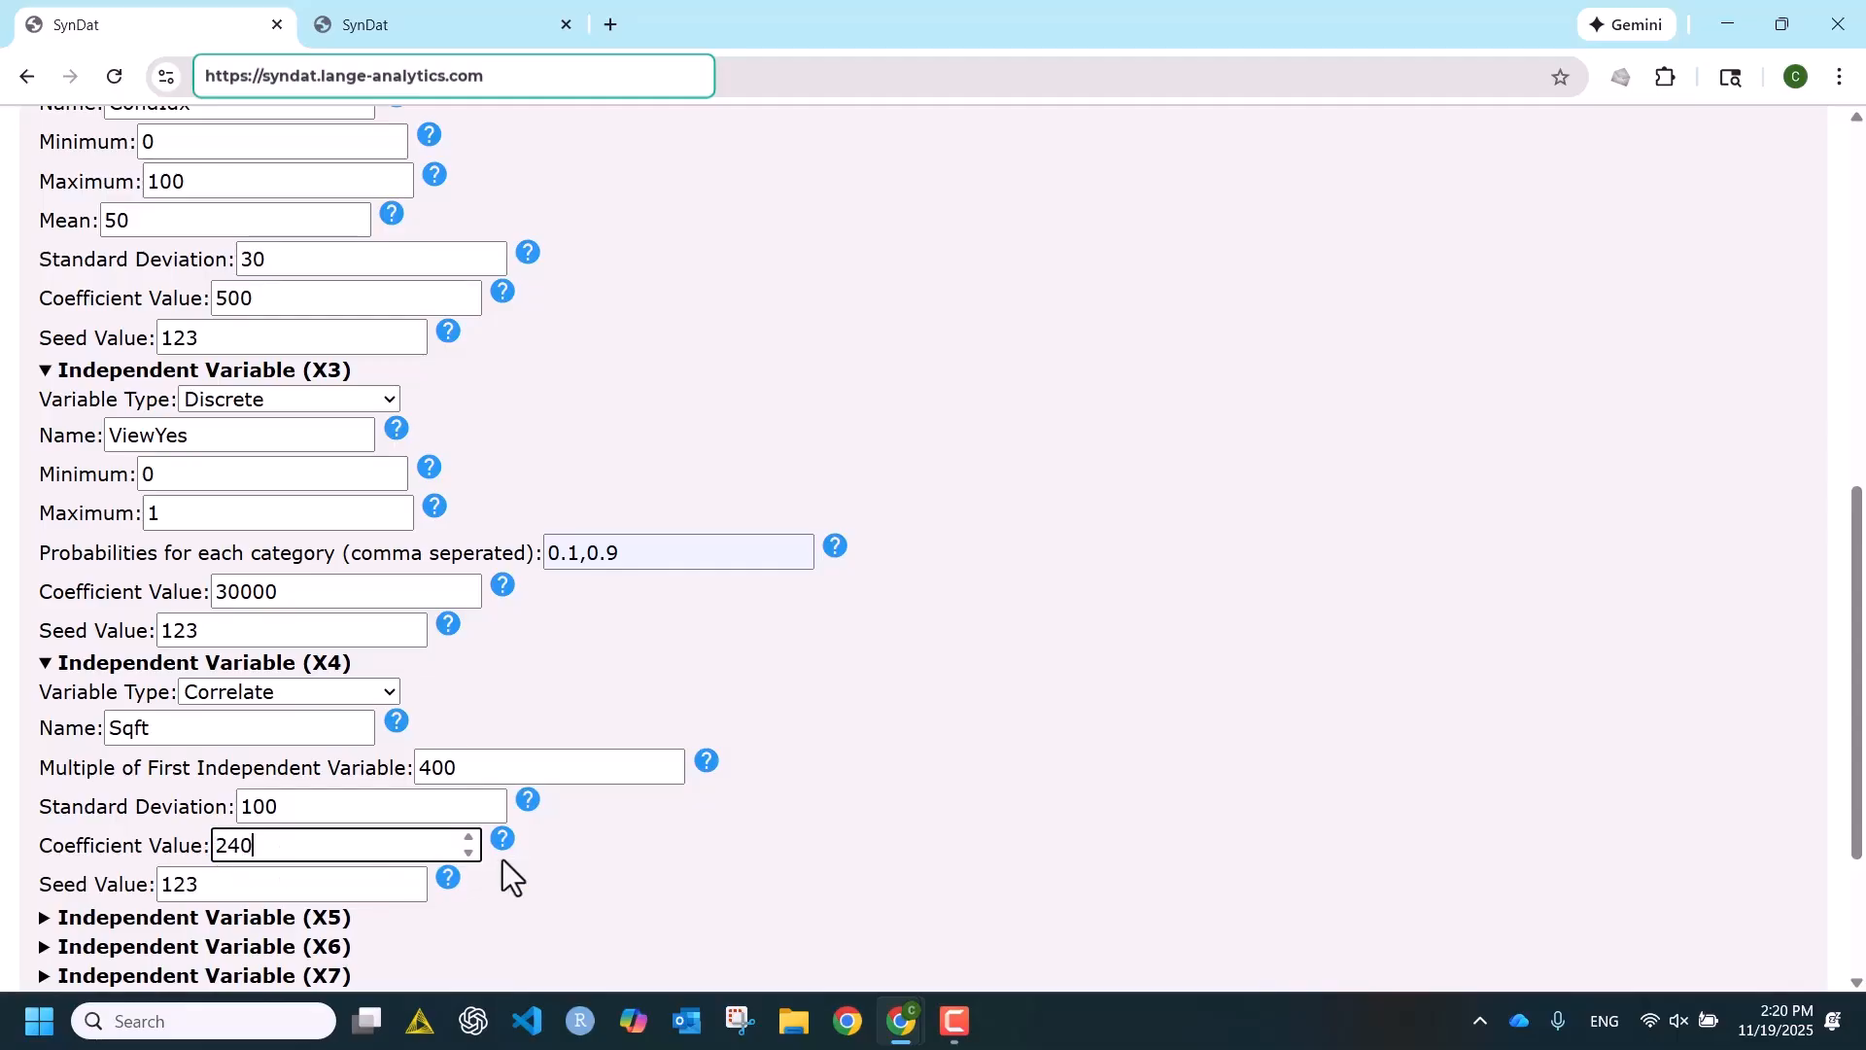
# - Generate the dataset with the correlated Sqft variable and save it over DataResults.csv
pyautogui.scroll(-3, 665, 757)
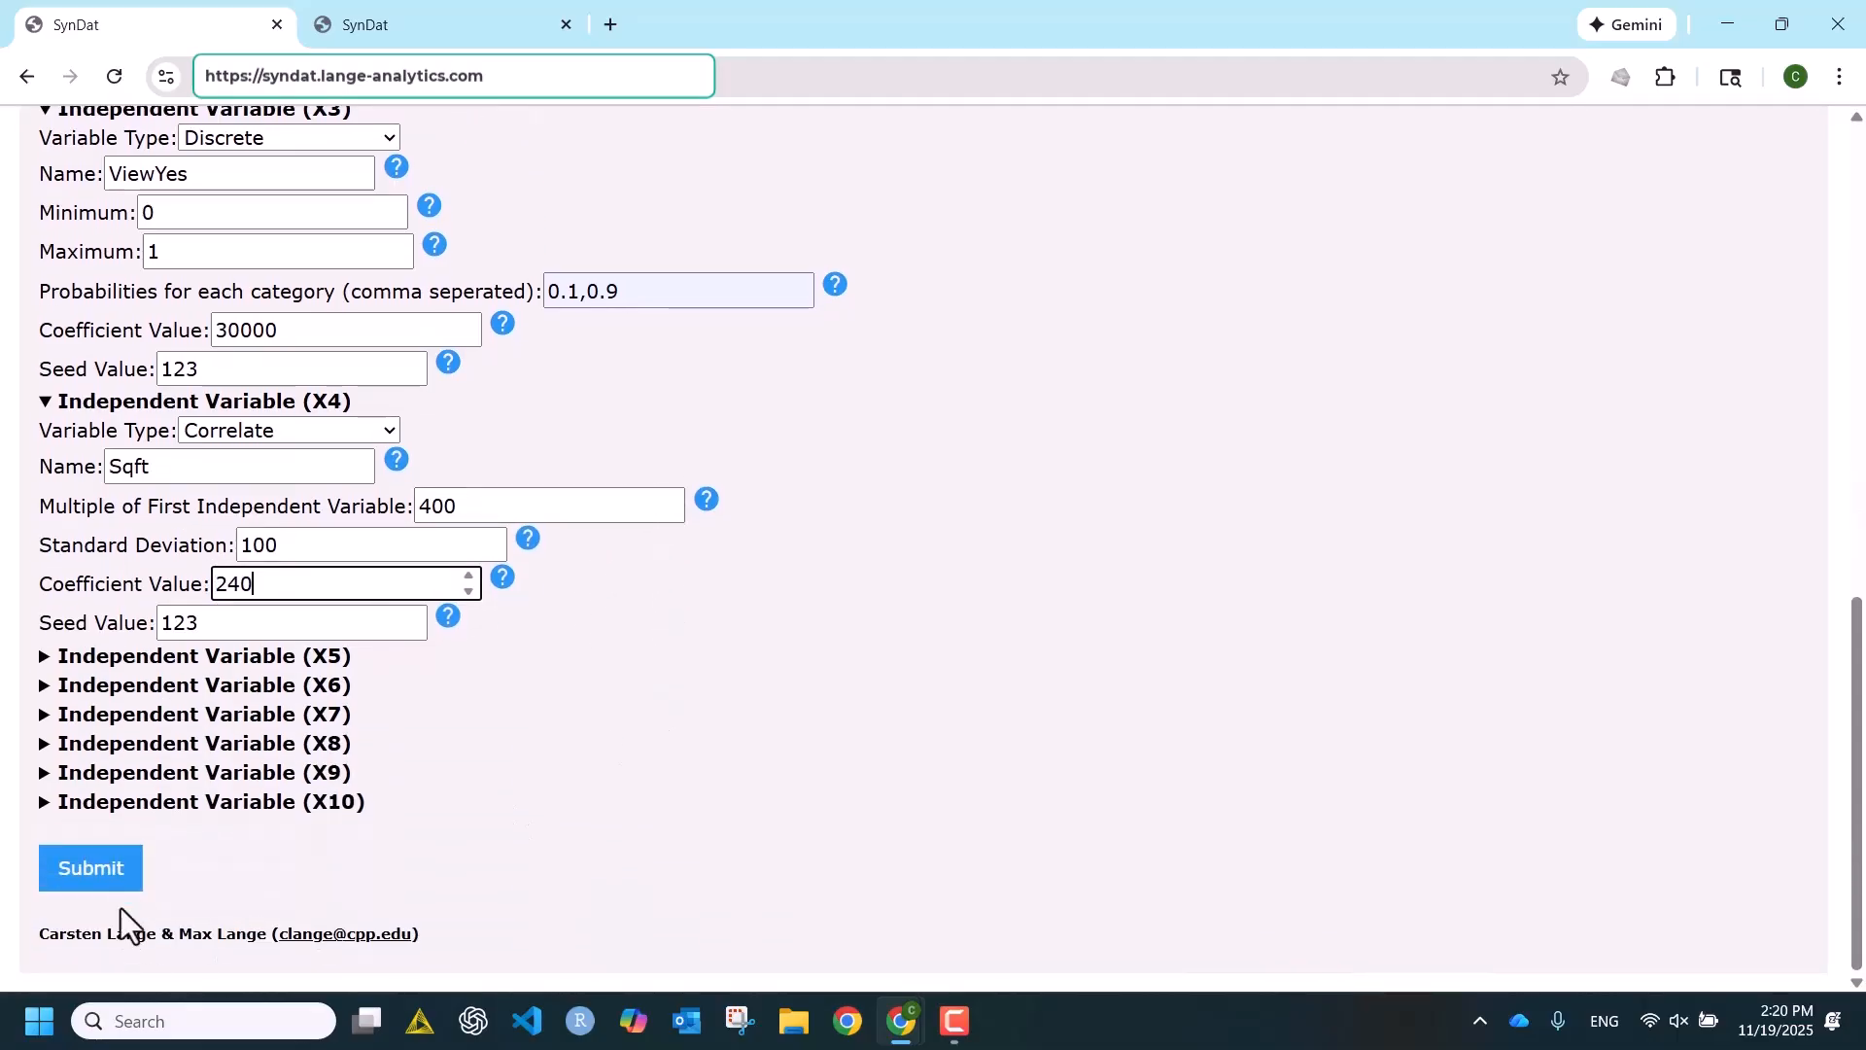
pyautogui.click(90, 875)
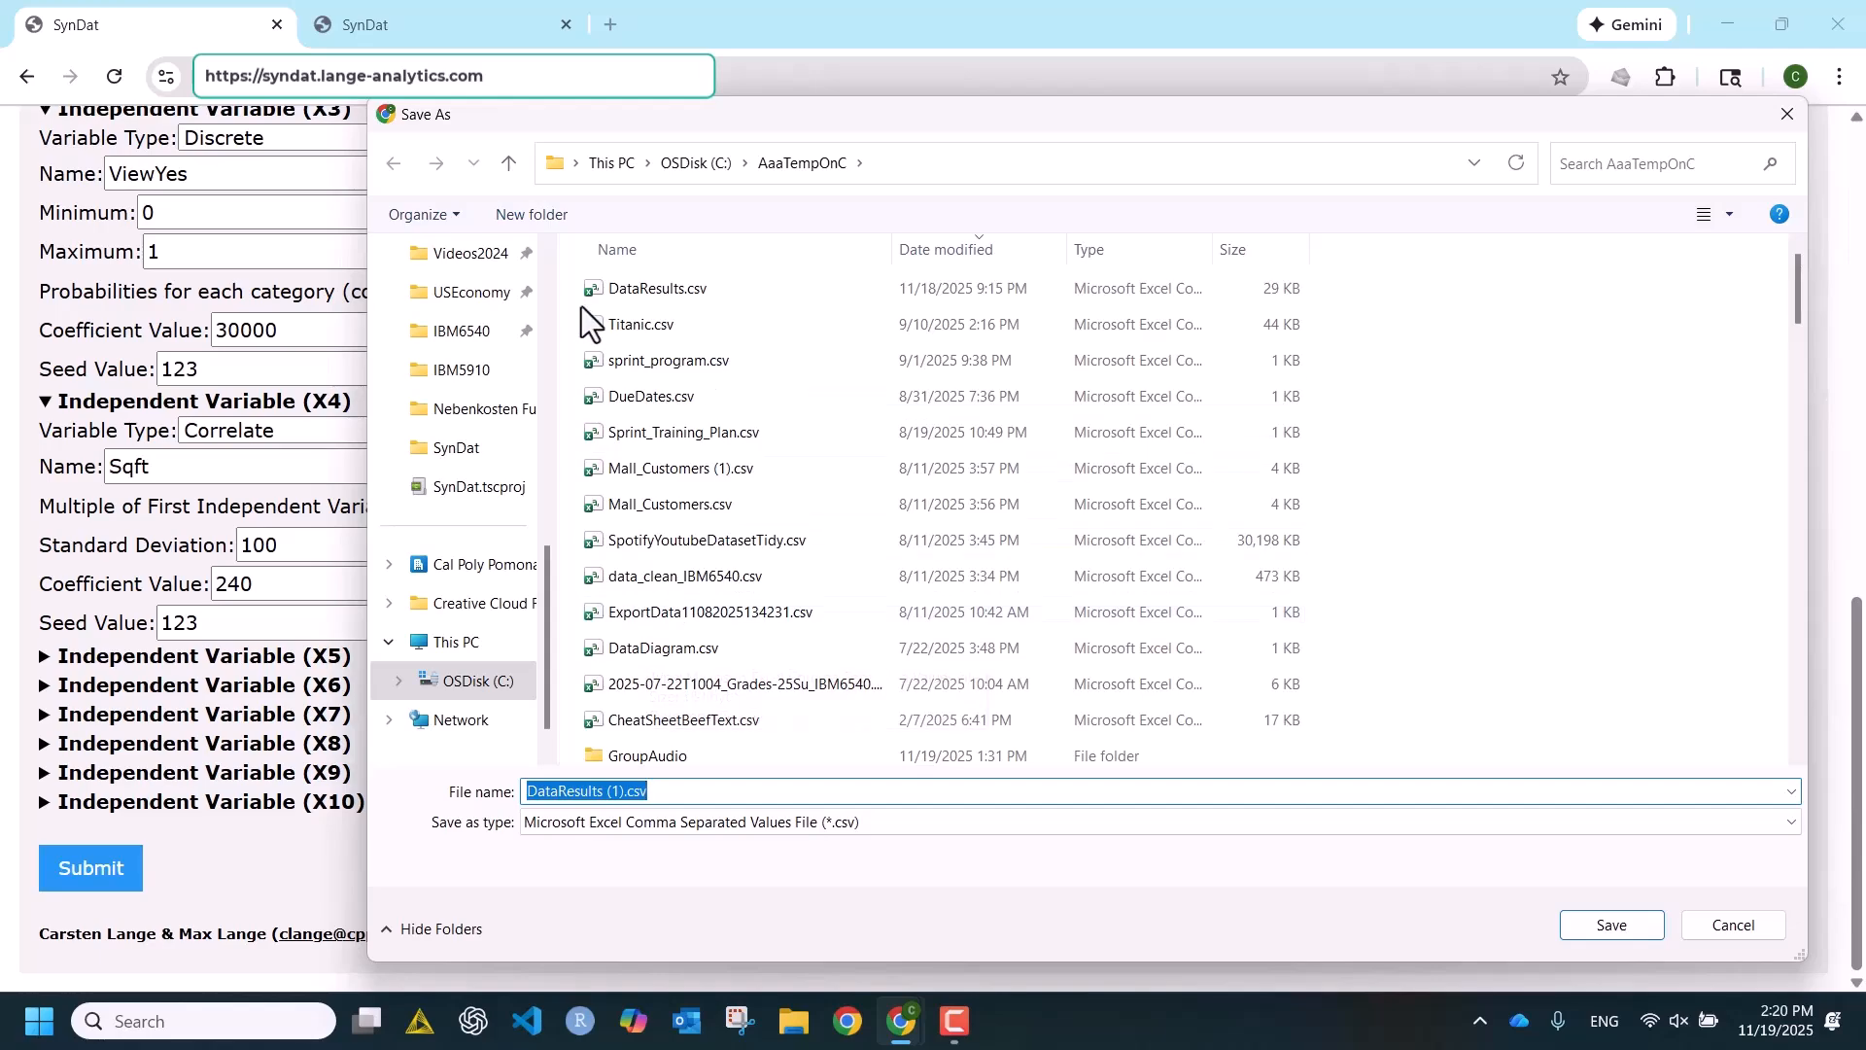
pyautogui.click(653, 283)
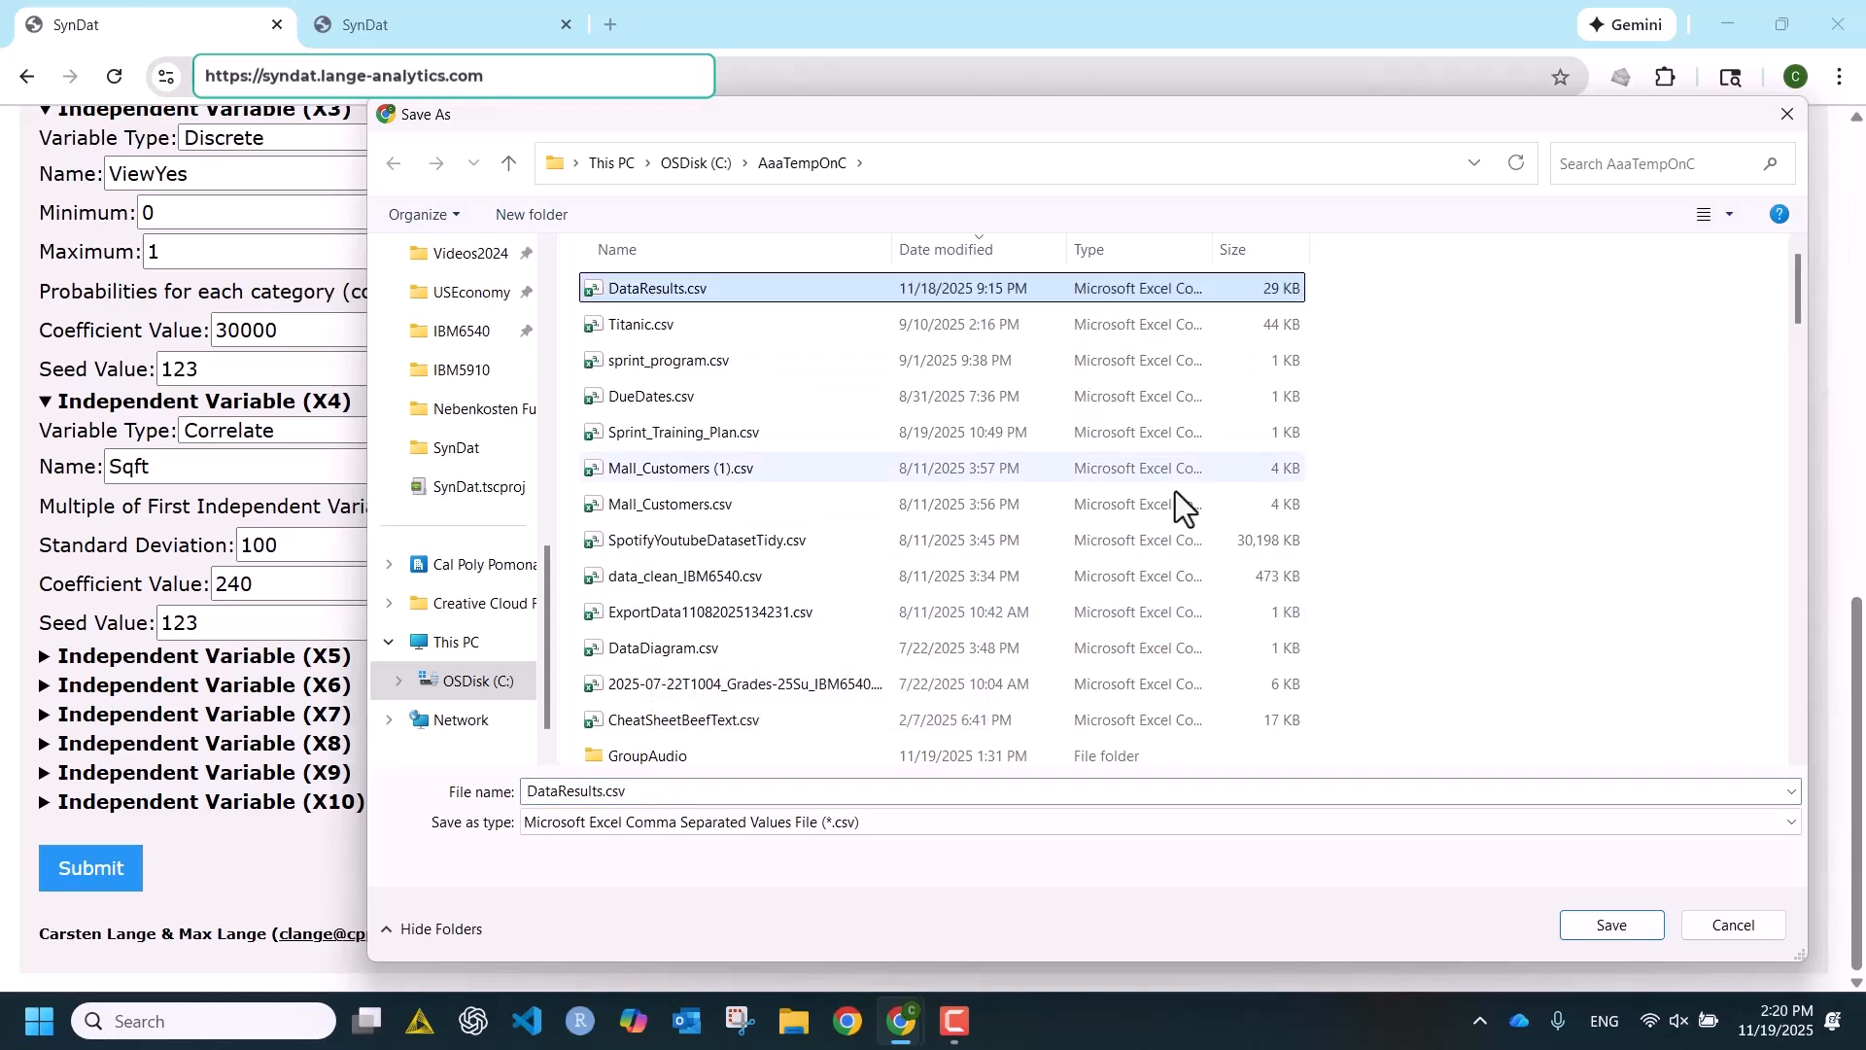
pyautogui.click(1618, 928)
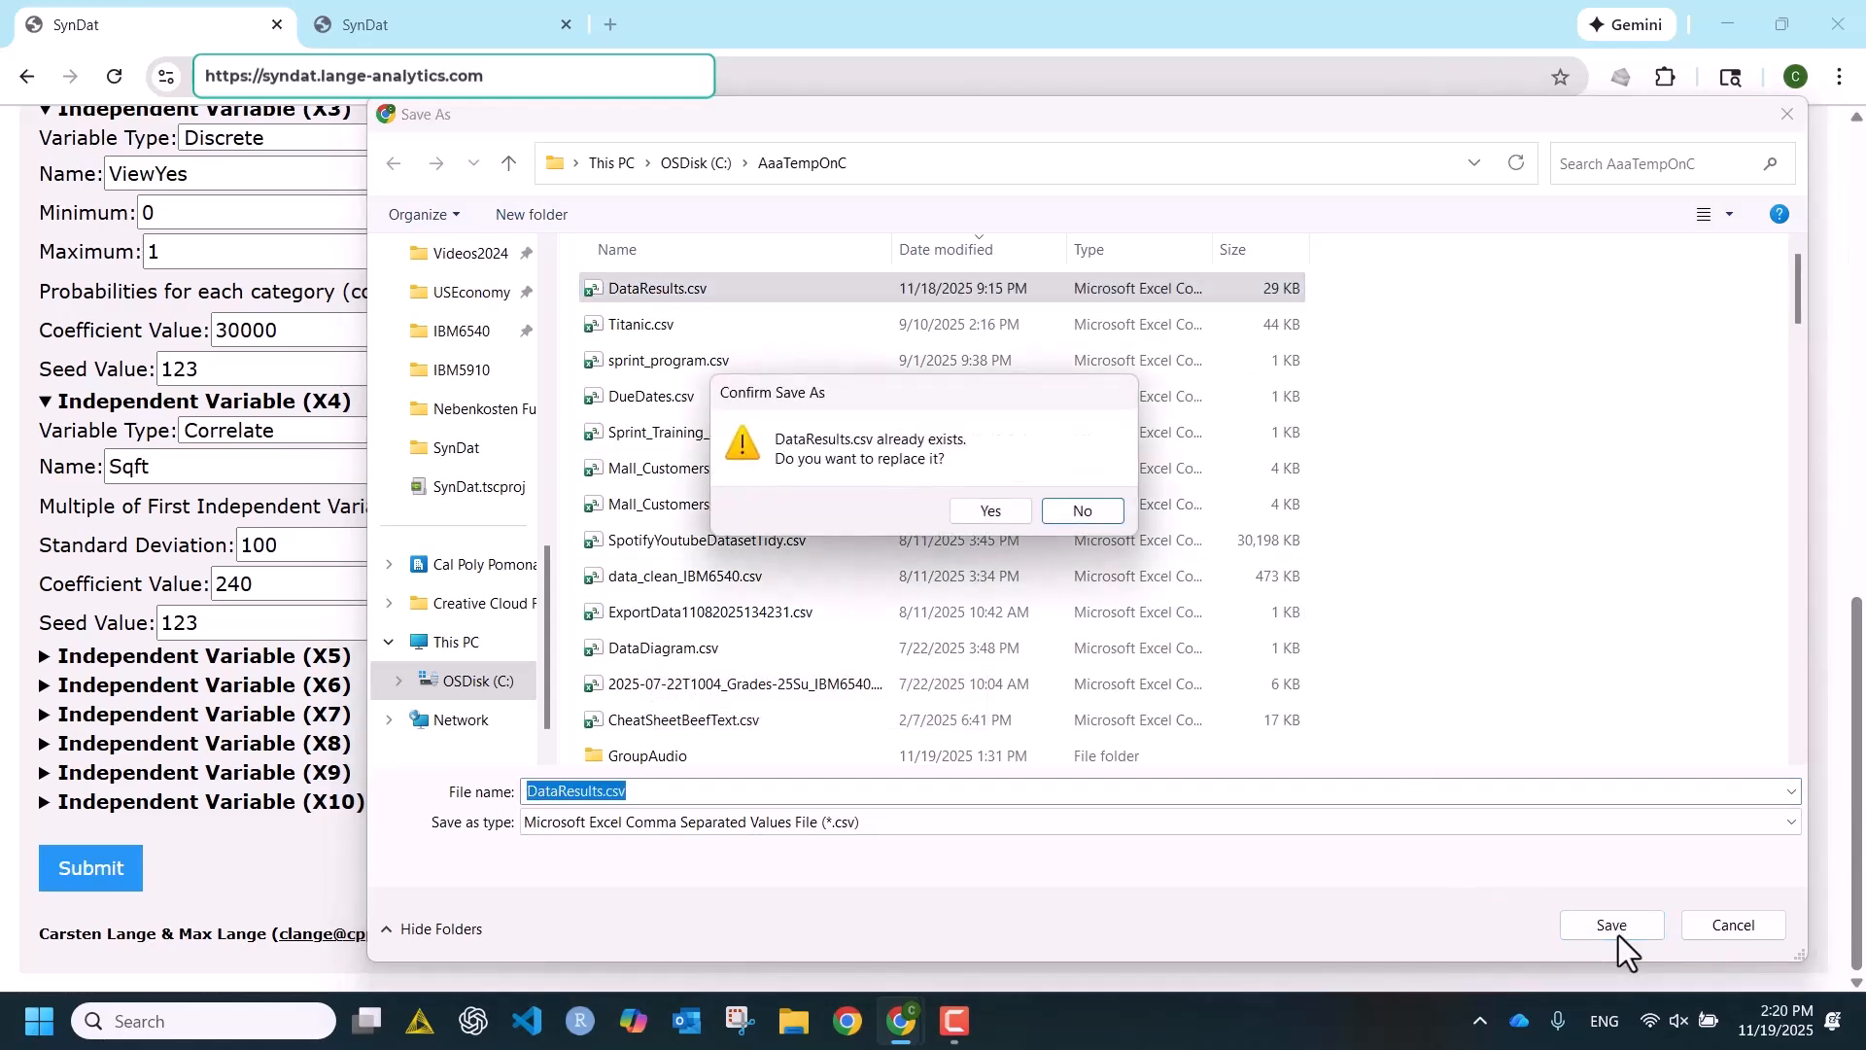
pyautogui.click(999, 517)
# - Switch to the data testing page and upload the newly saved DataResults.csv for analysis
pyautogui.scroll(10, 999, 517)
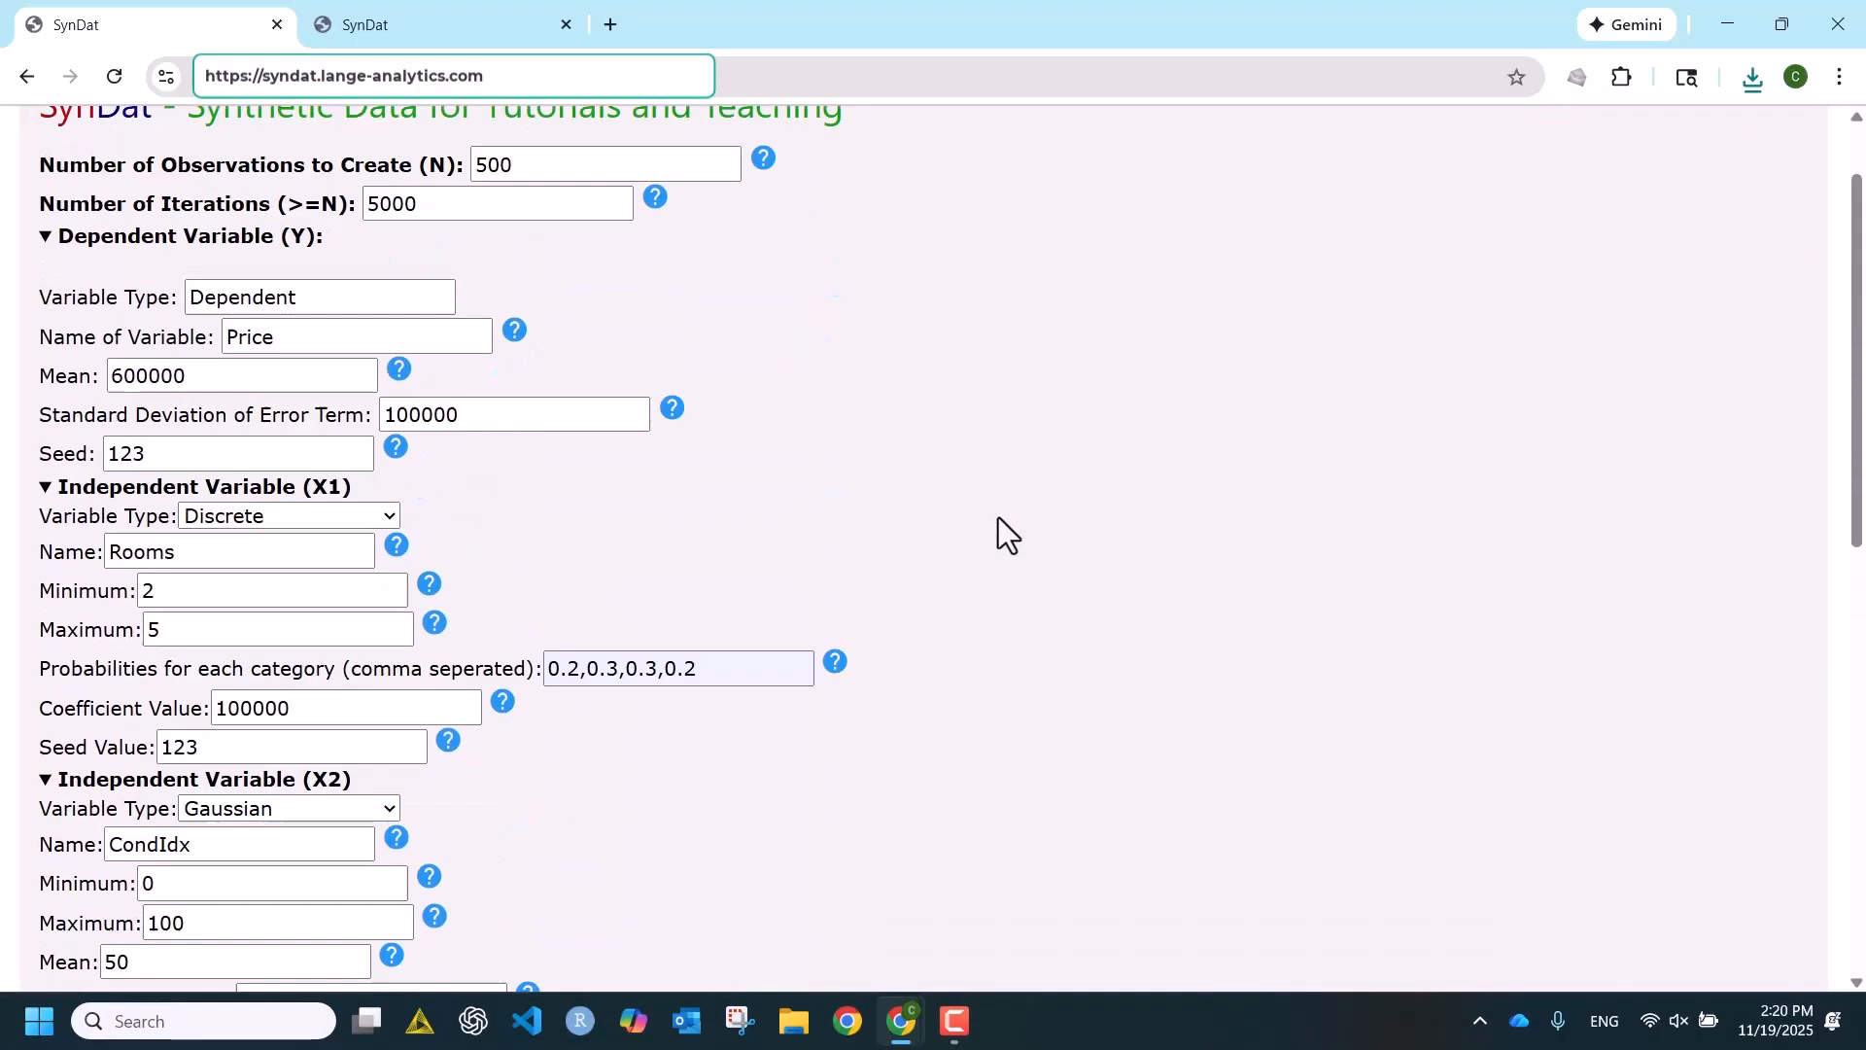
pyautogui.click(424, 30)
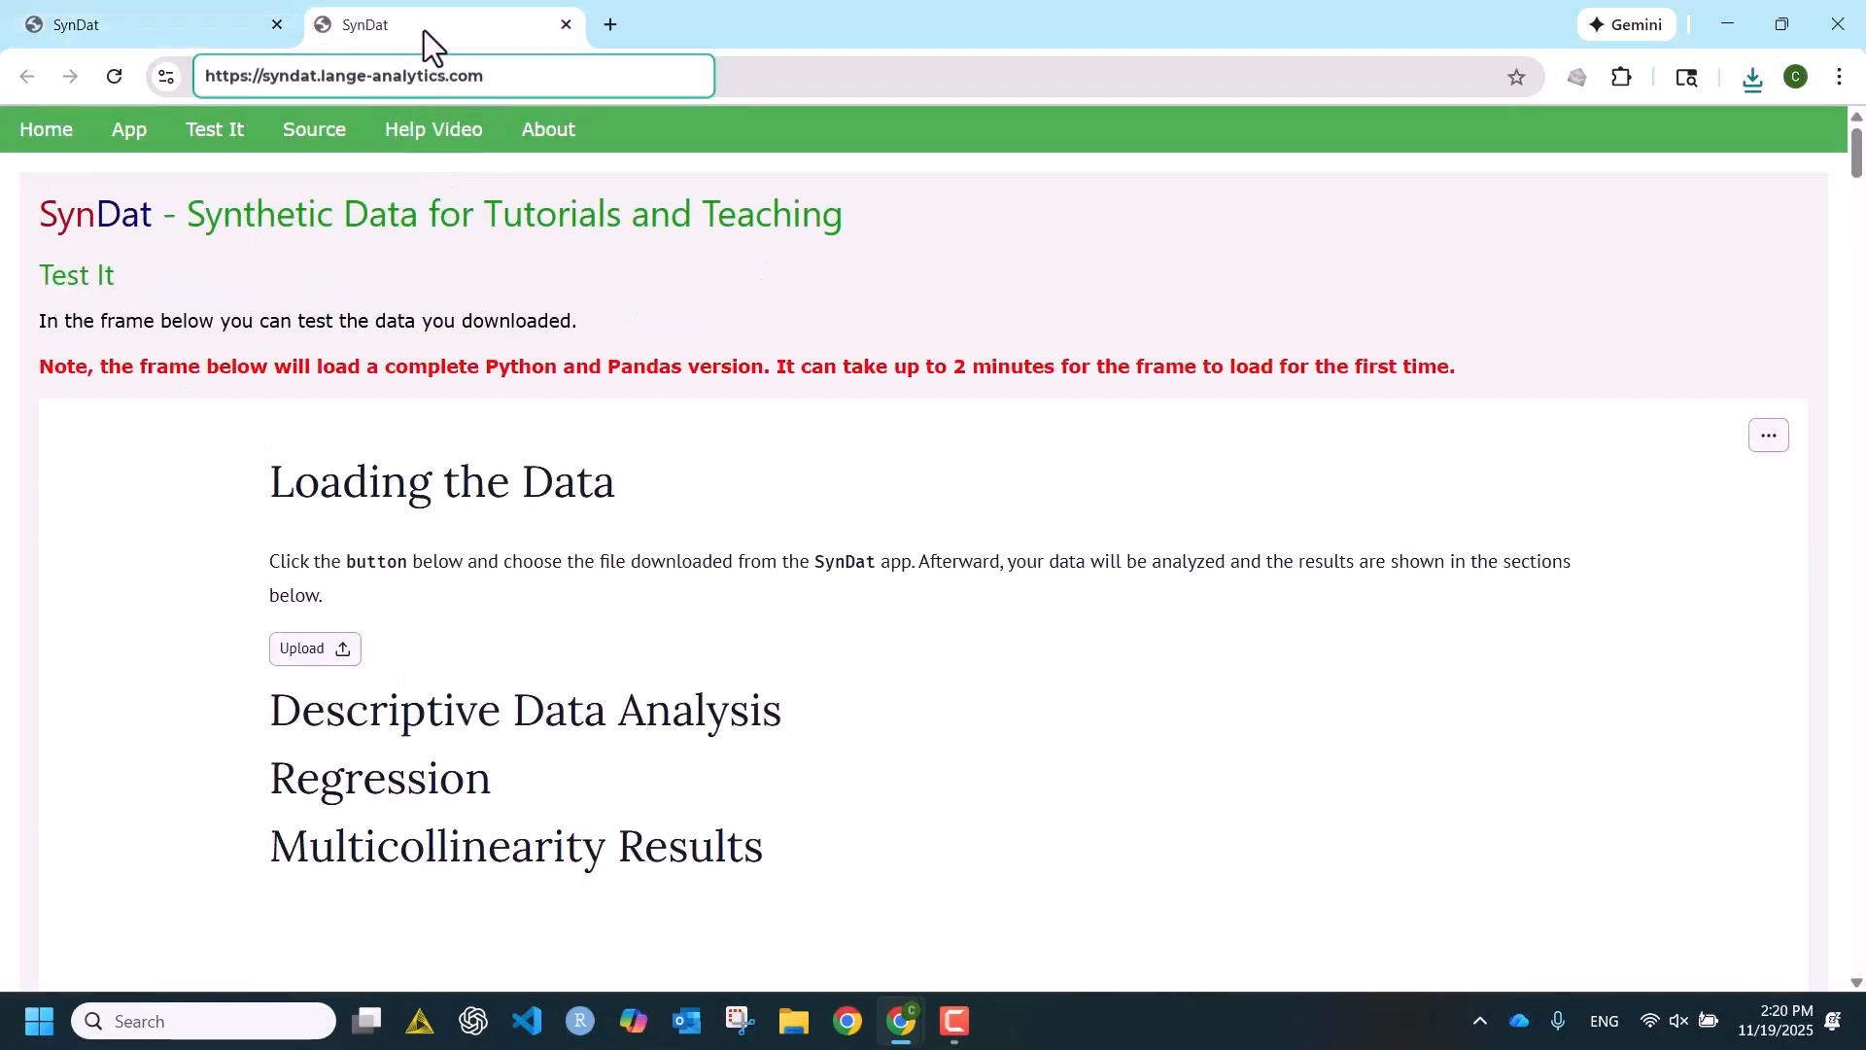
pyautogui.click(326, 649)
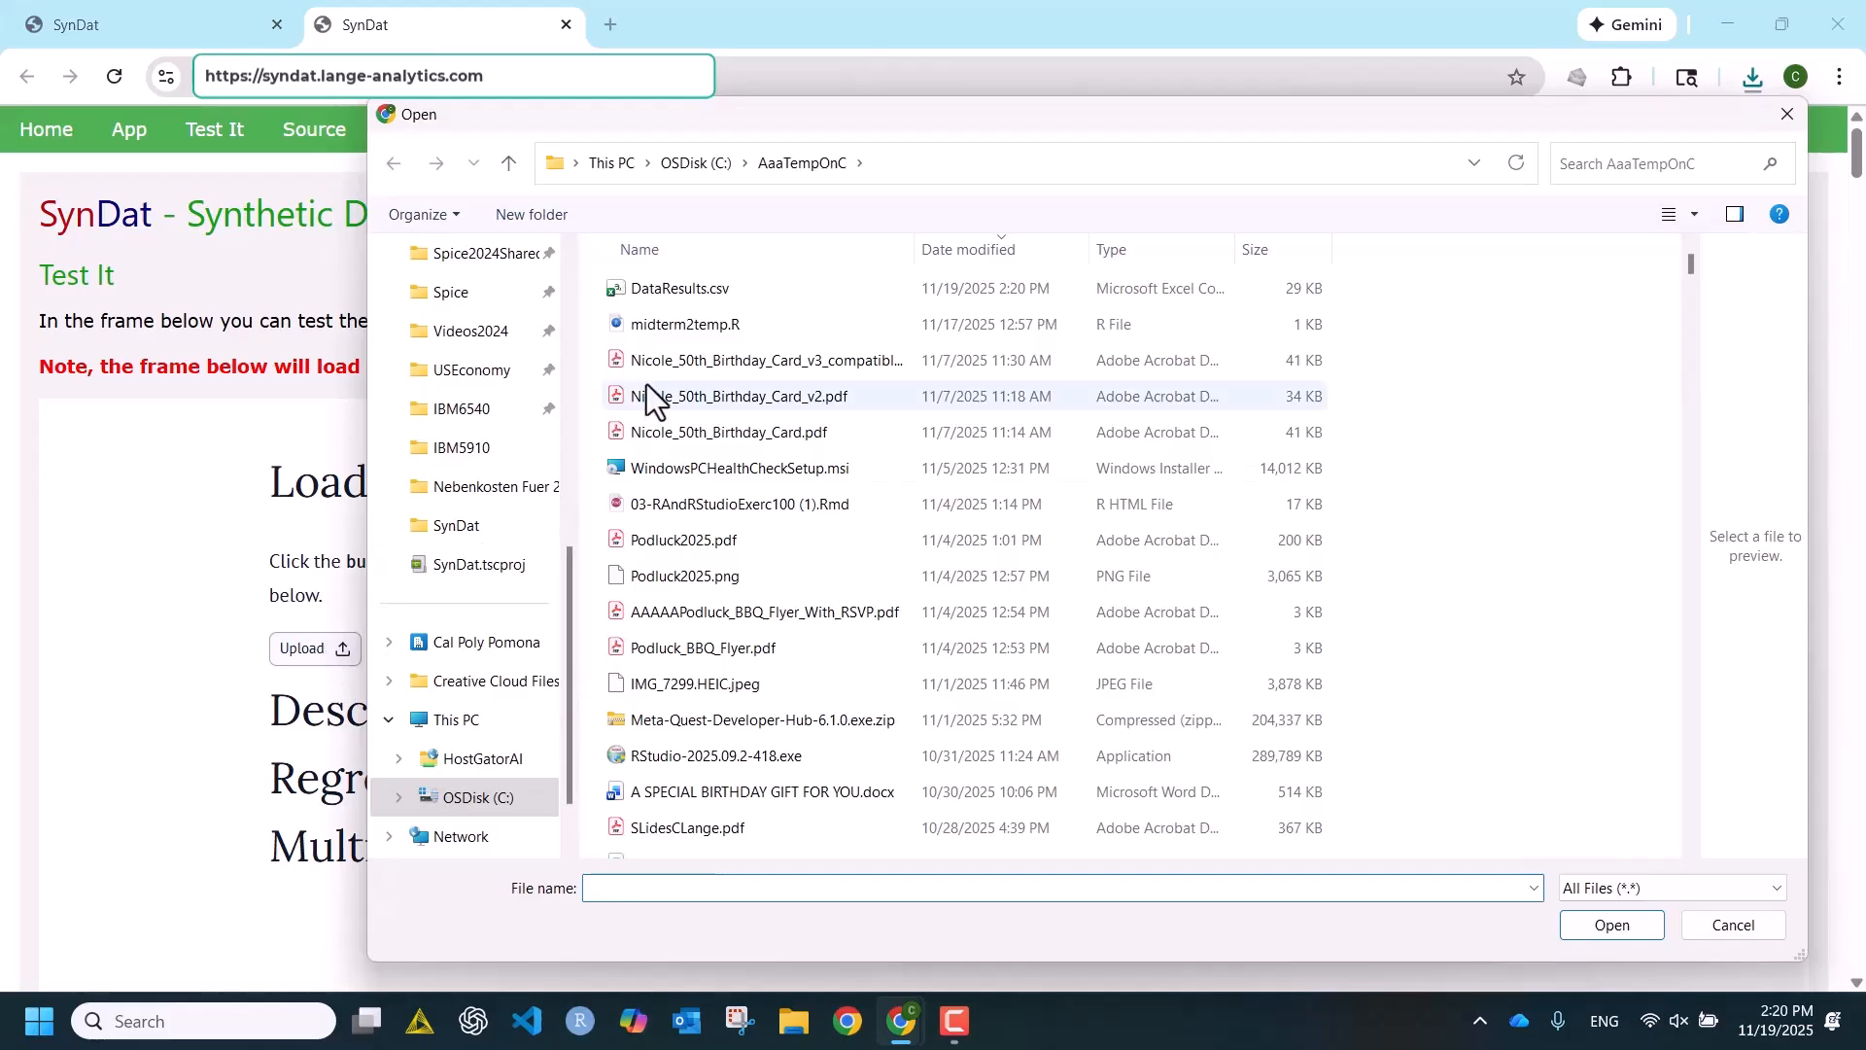
pyautogui.click(669, 288)
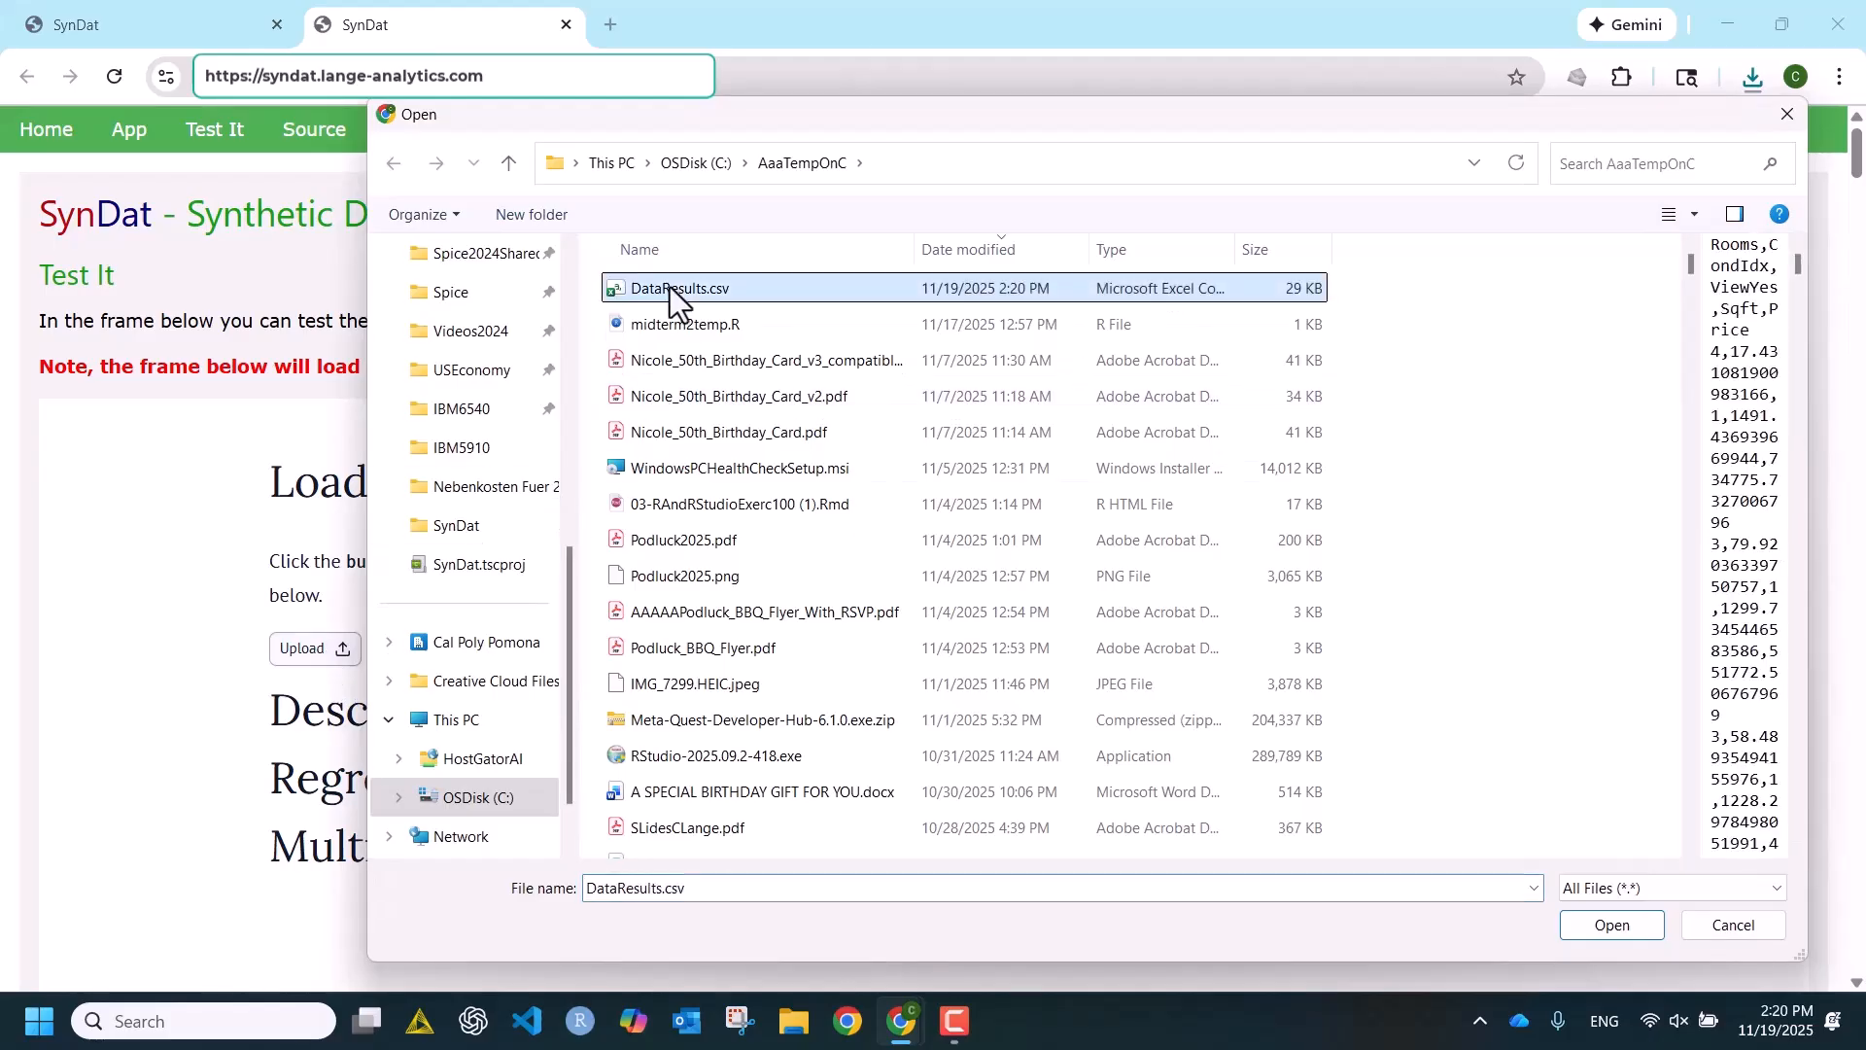
pyautogui.click(1633, 928)
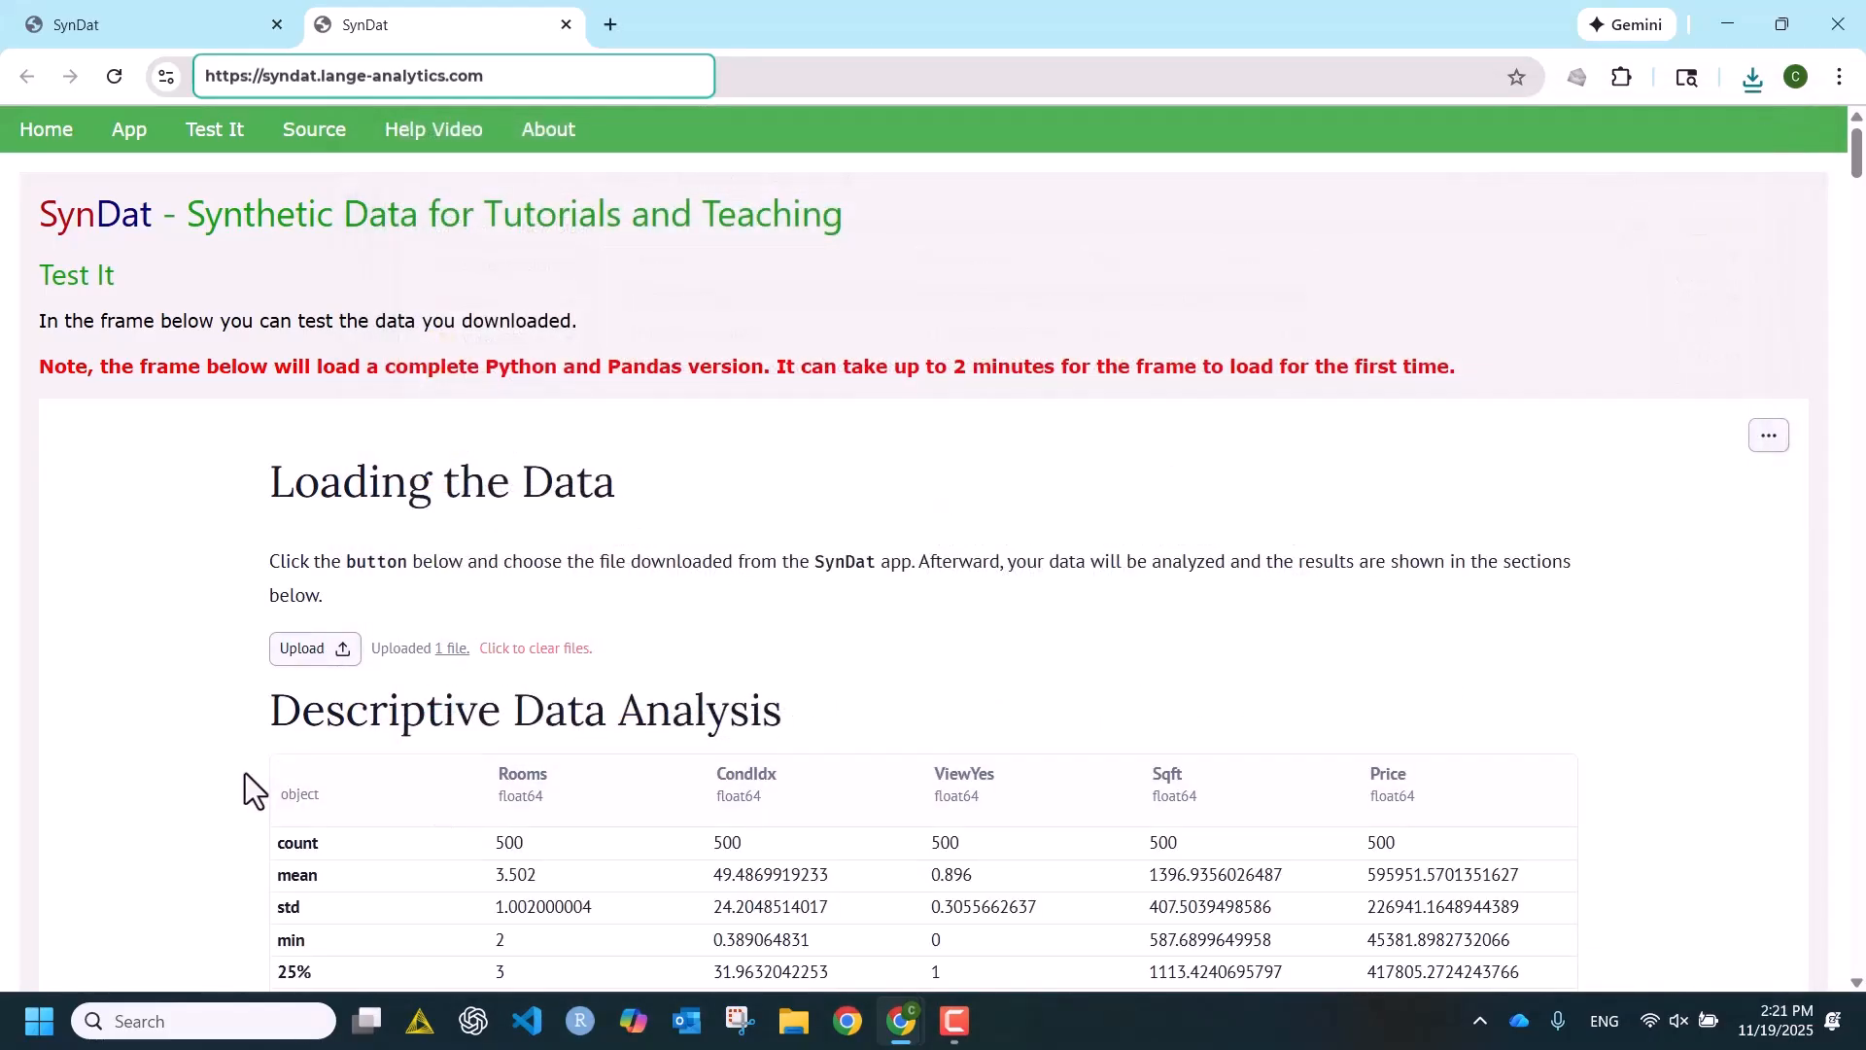
# - Examine the descriptive statistics, the Sqft coefficient in the OLS regression, and the multicollinearity results for Rooms and Sqft
pyautogui.scroll(-3, 195, 647)
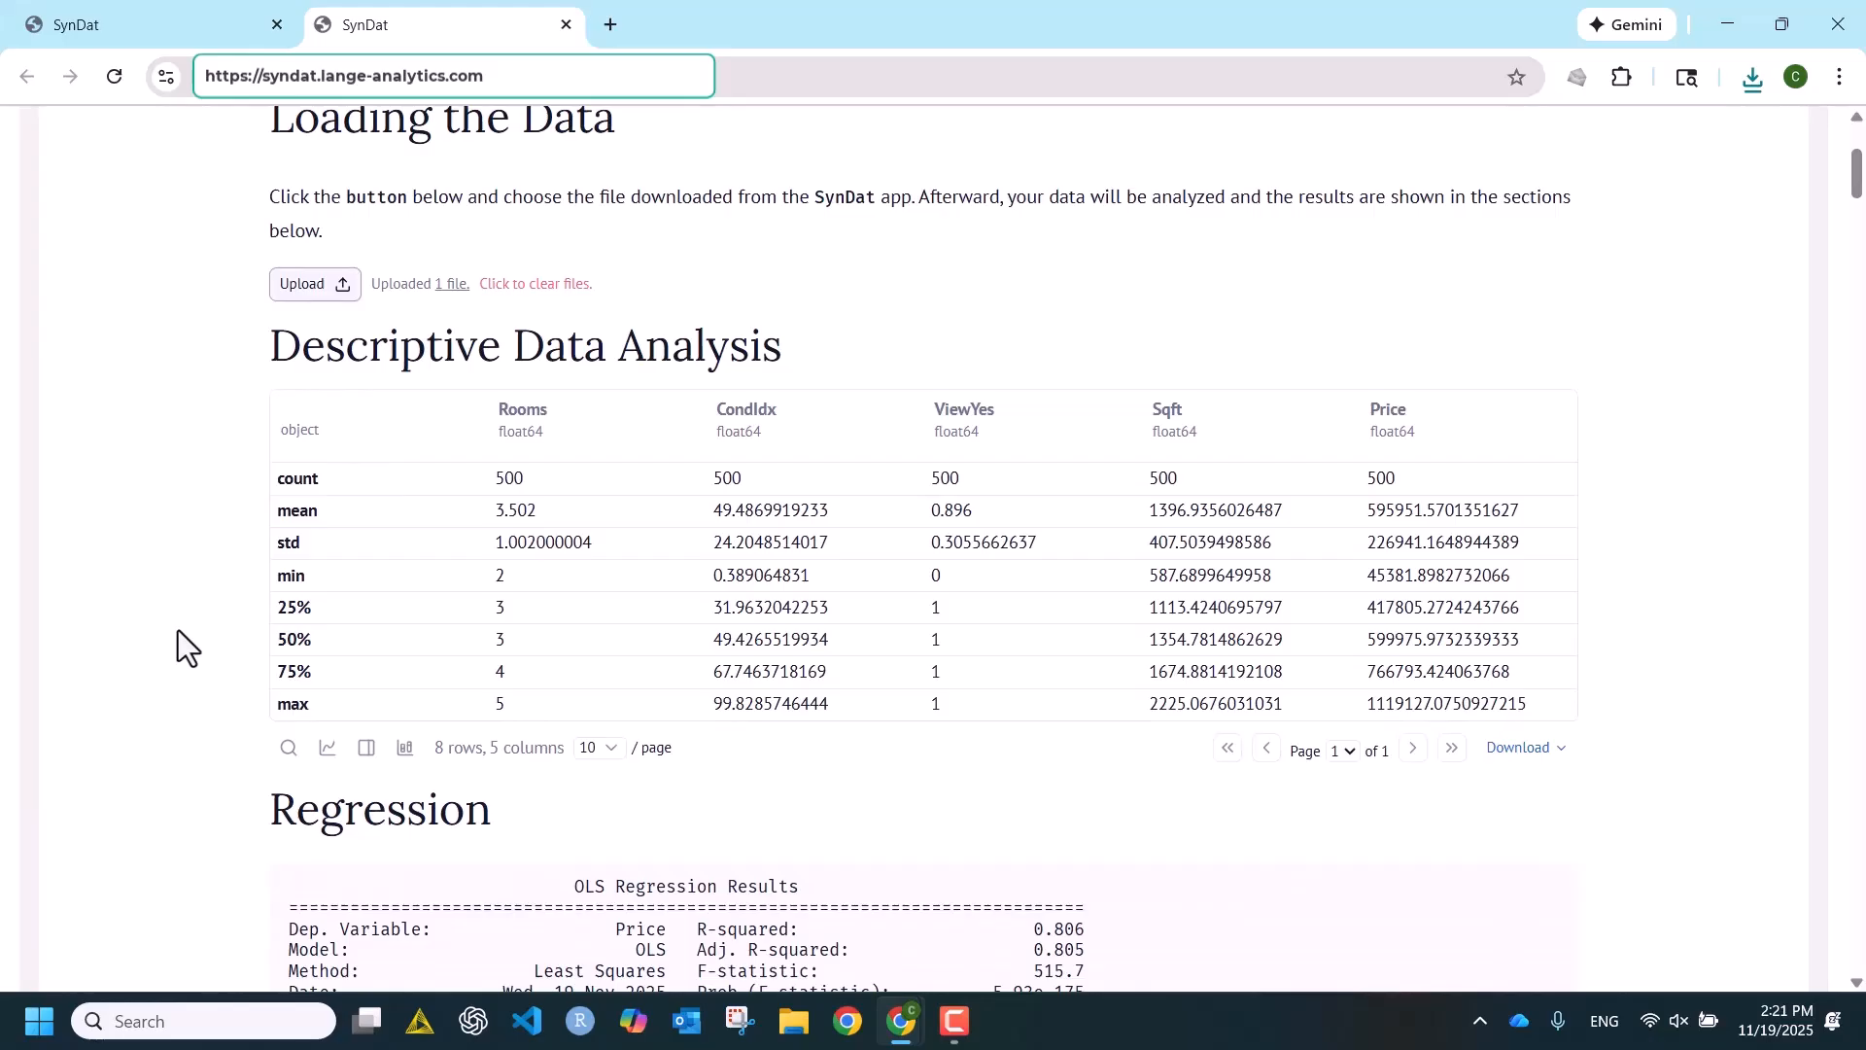
pyautogui.scroll(-2, 71, 458)
pyautogui.scroll(-2, 84, 468)
pyautogui.scroll(-2, 85, 468)
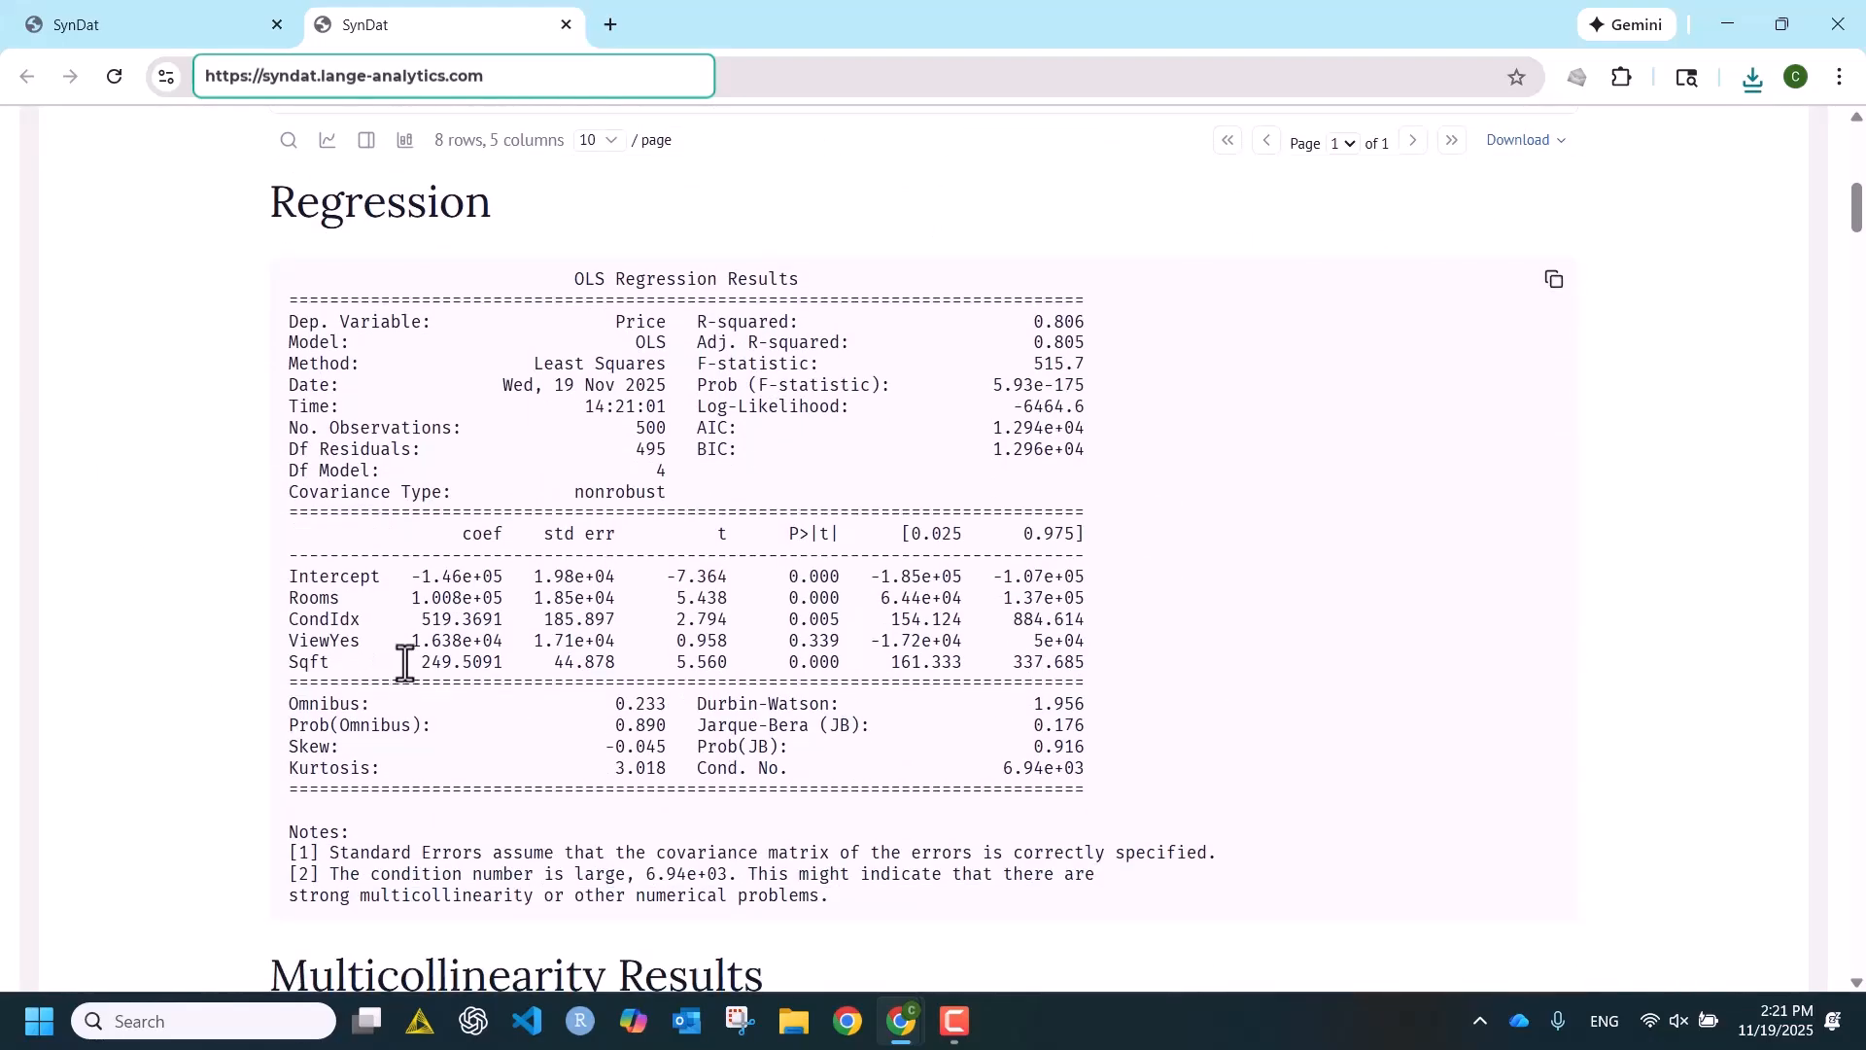
pyautogui.moveTo(405, 664); pyautogui.dragTo(494, 662)
pyautogui.scroll(-4, 155, 650)
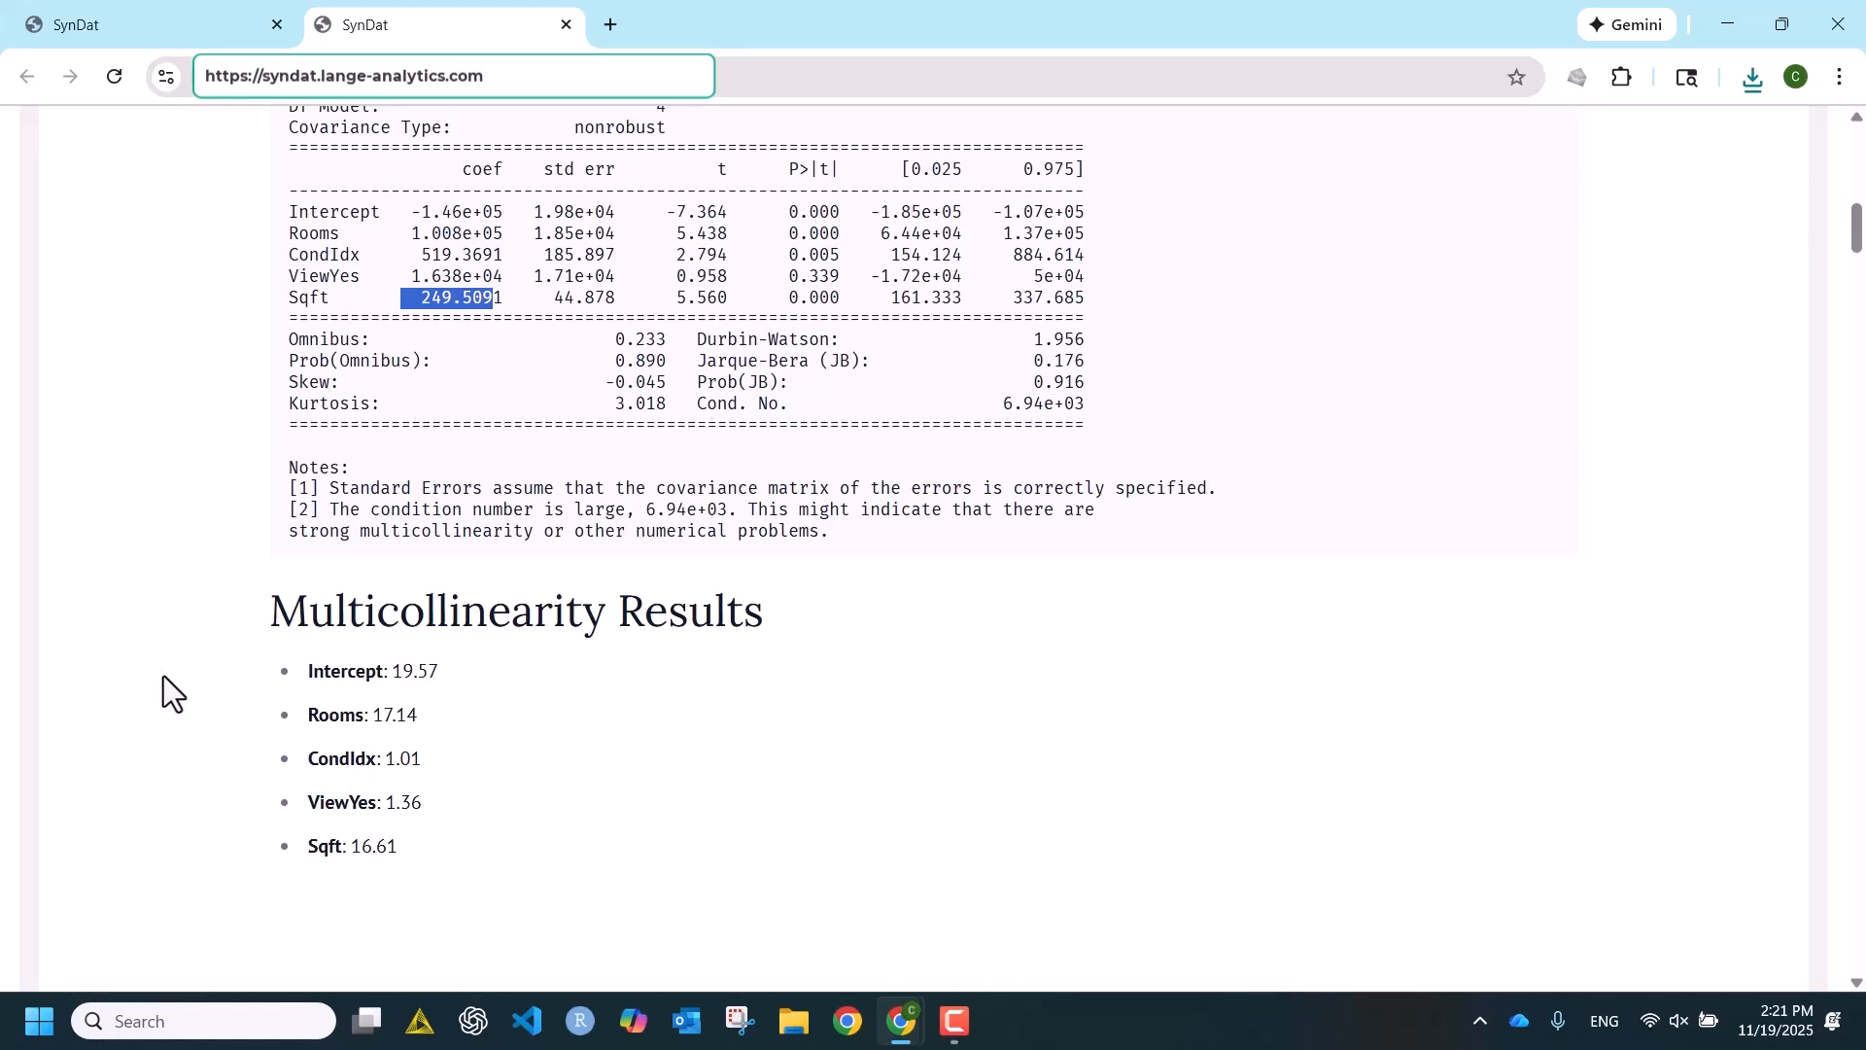
pyautogui.scroll(-1, 163, 675)
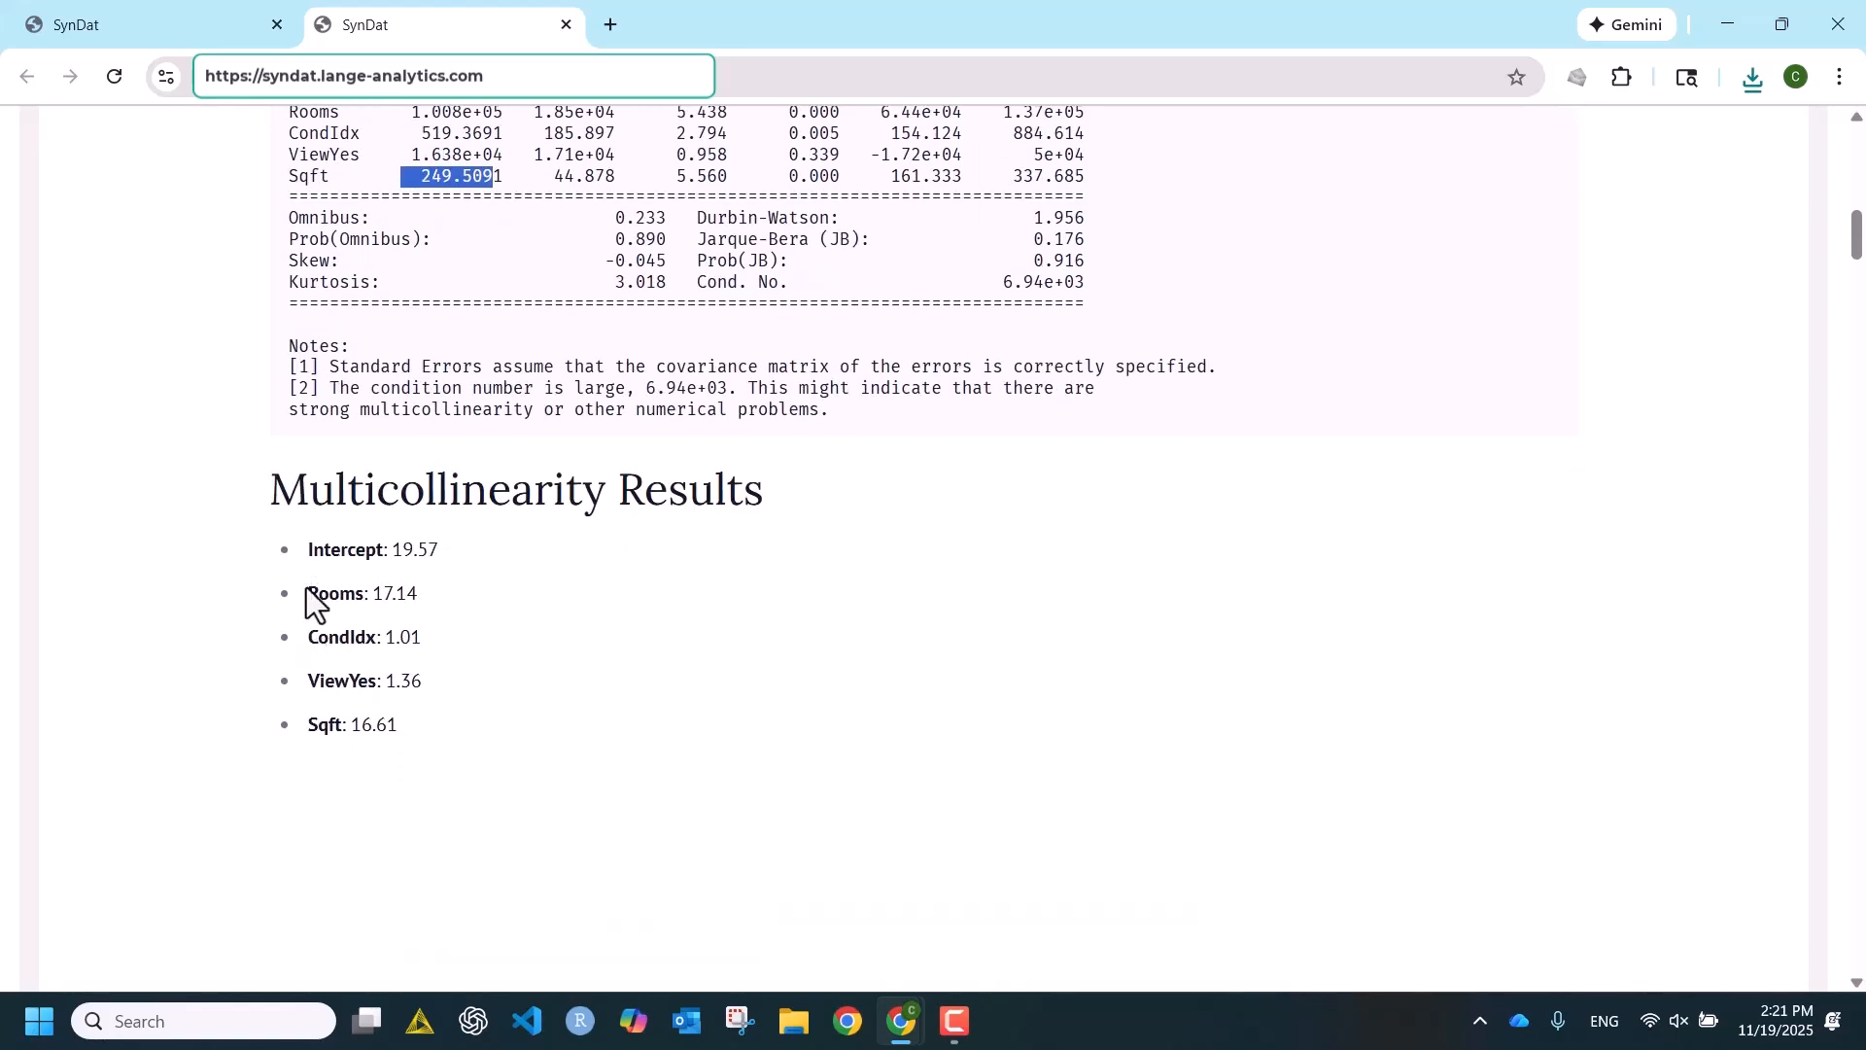
pyautogui.moveTo(308, 589); pyautogui.dragTo(430, 592)
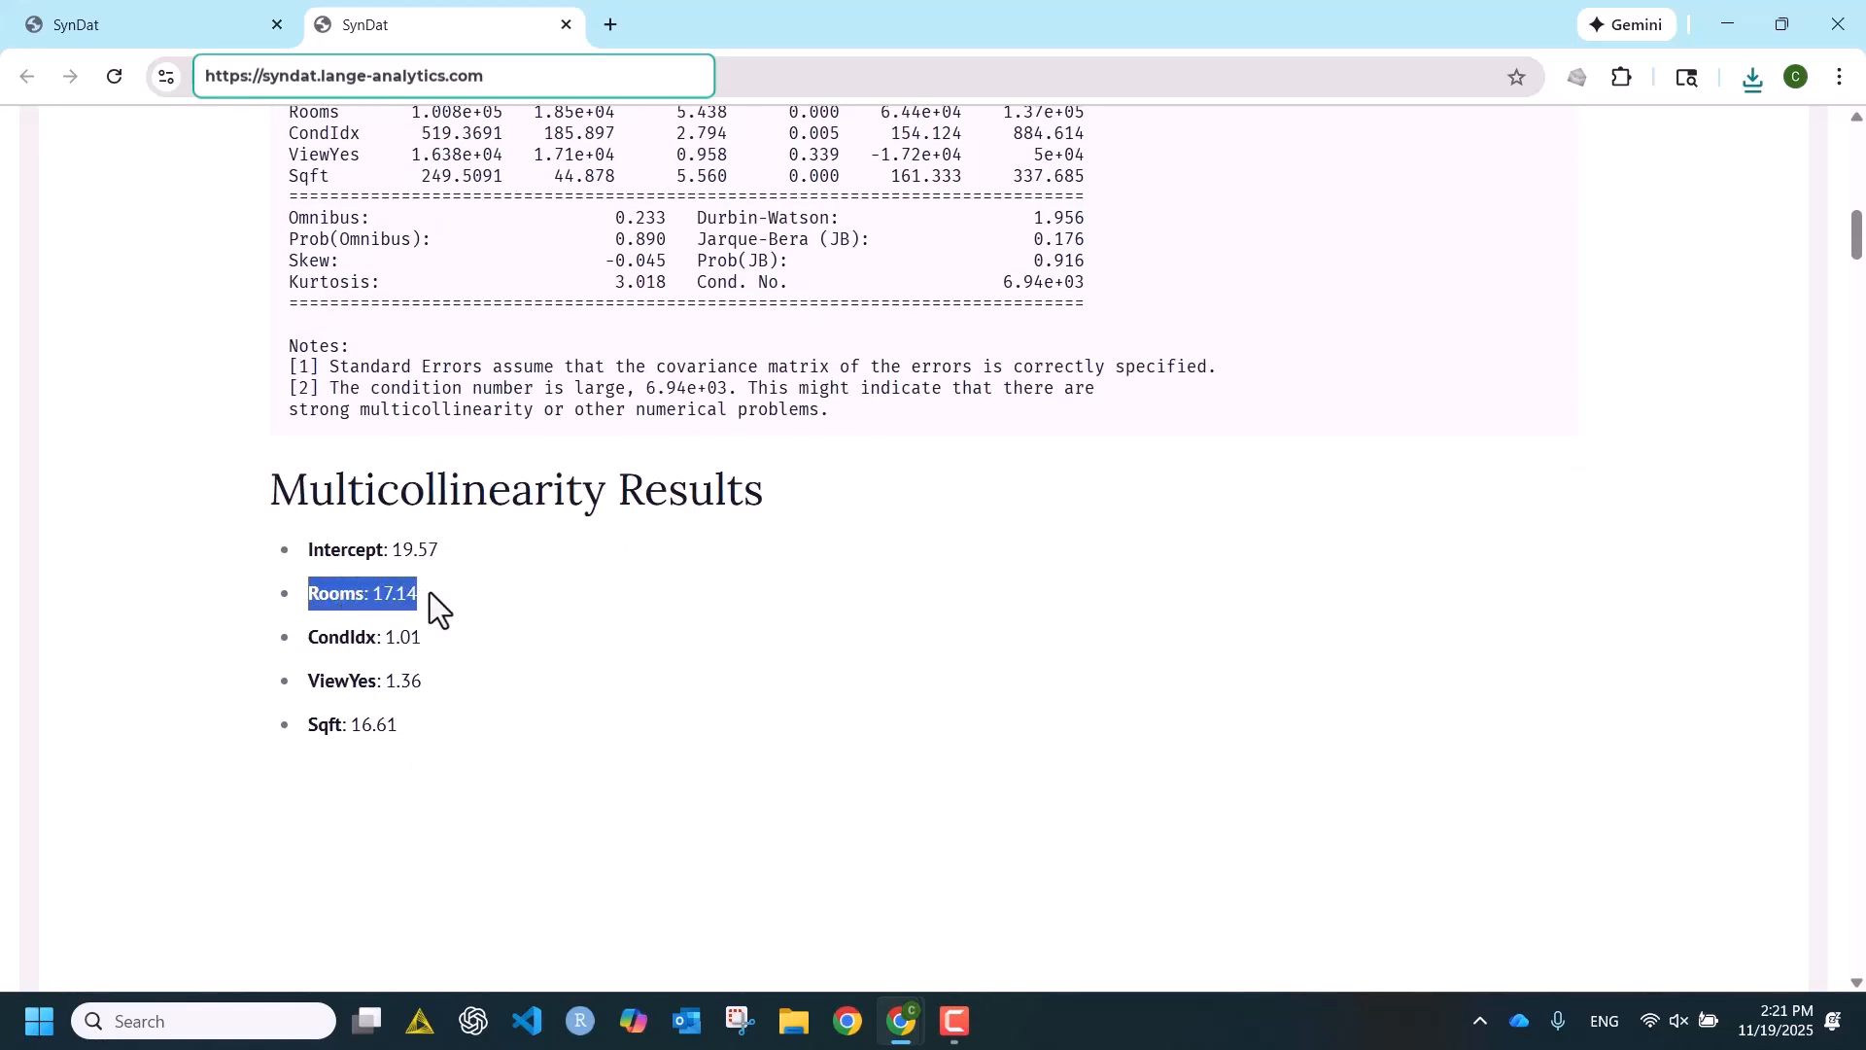
pyautogui.click(300, 734)
pyautogui.moveTo(298, 721); pyautogui.dragTo(399, 719)
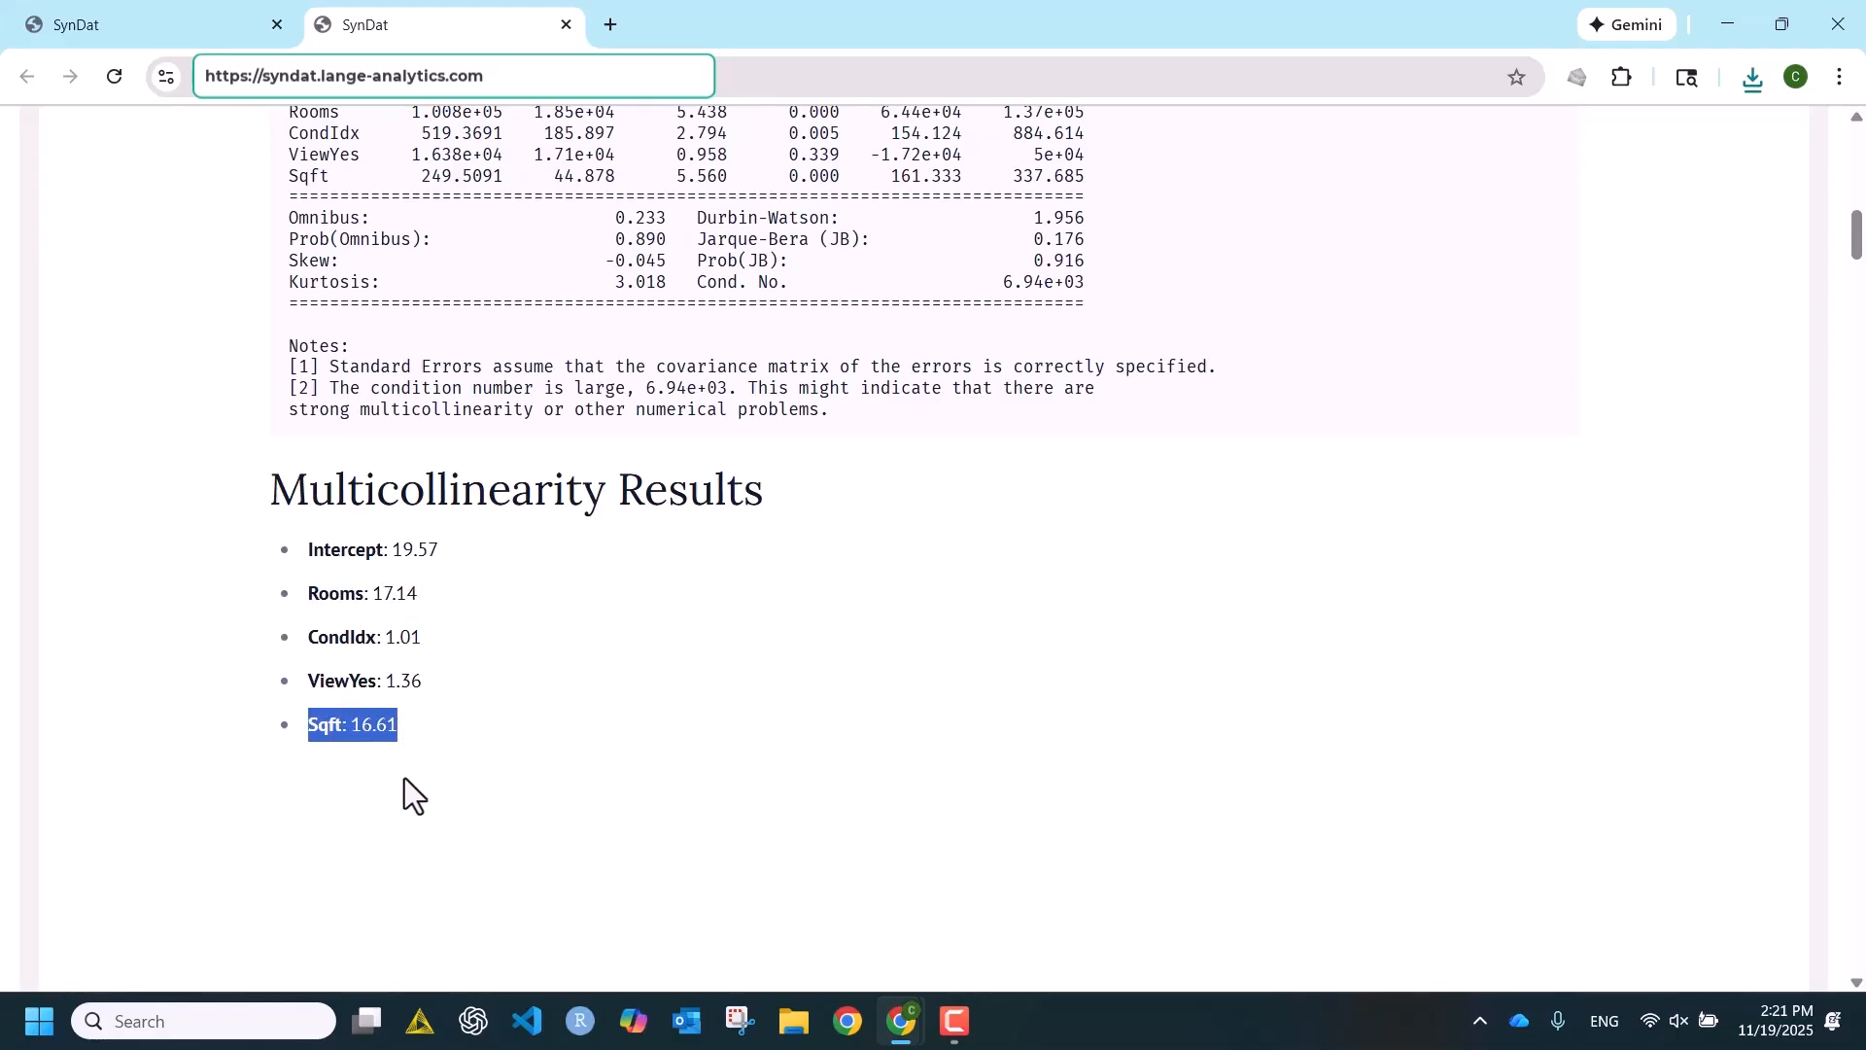